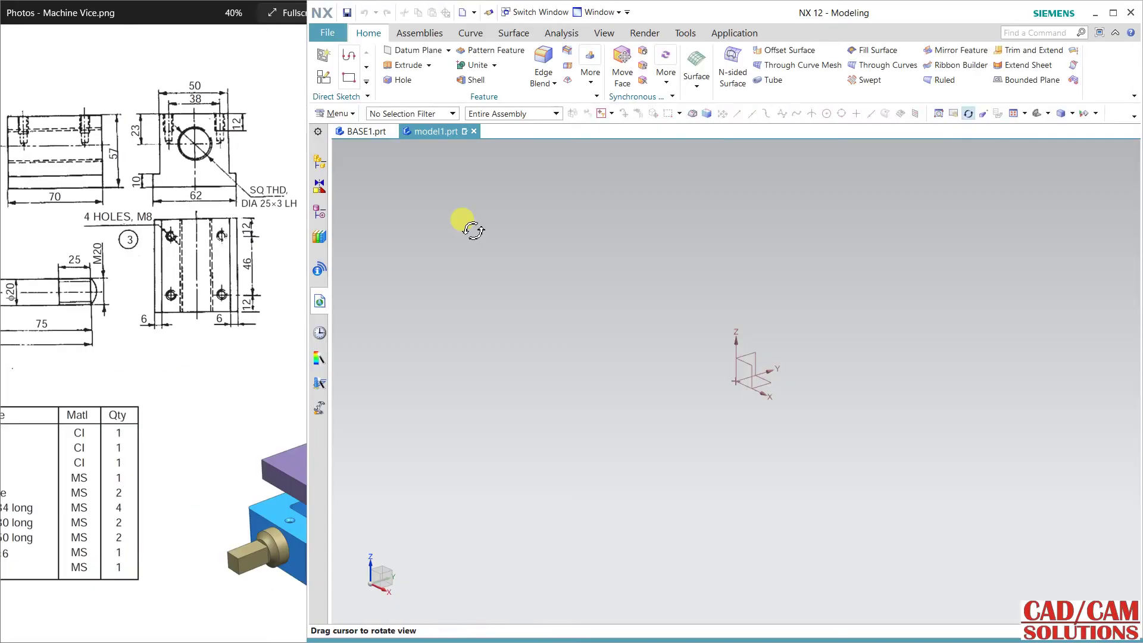
Start a new sketch on the YZ datum plane
{"action": "key", "text": "s"}
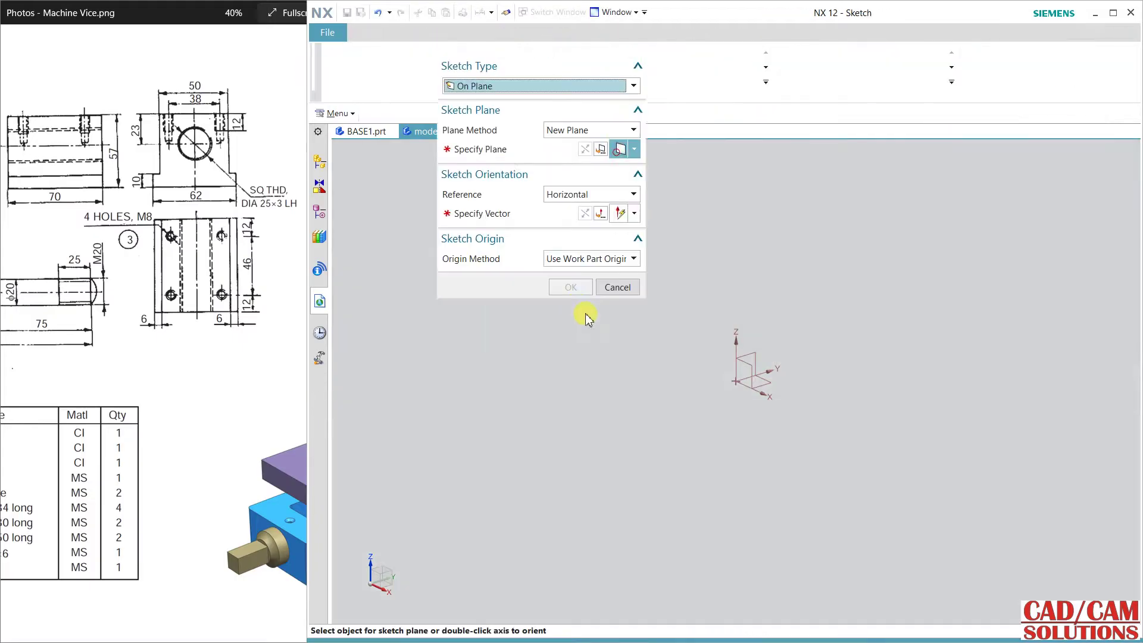
{"action": "left_click", "coordinate": [751, 354]}
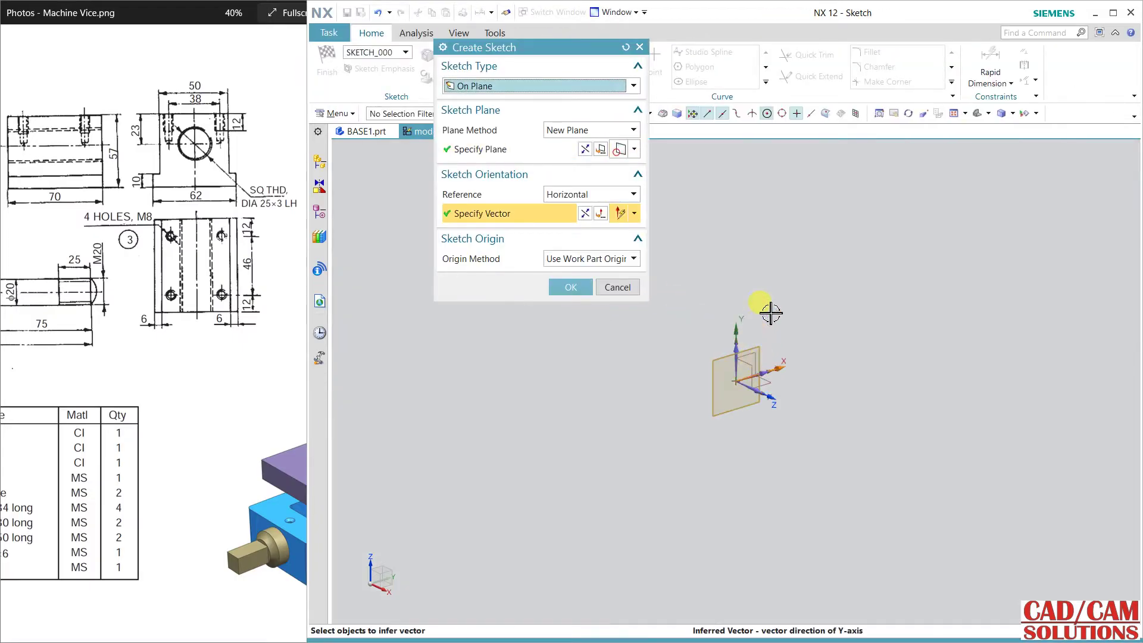
{"action": "middle_click", "coordinate": [747, 263]}
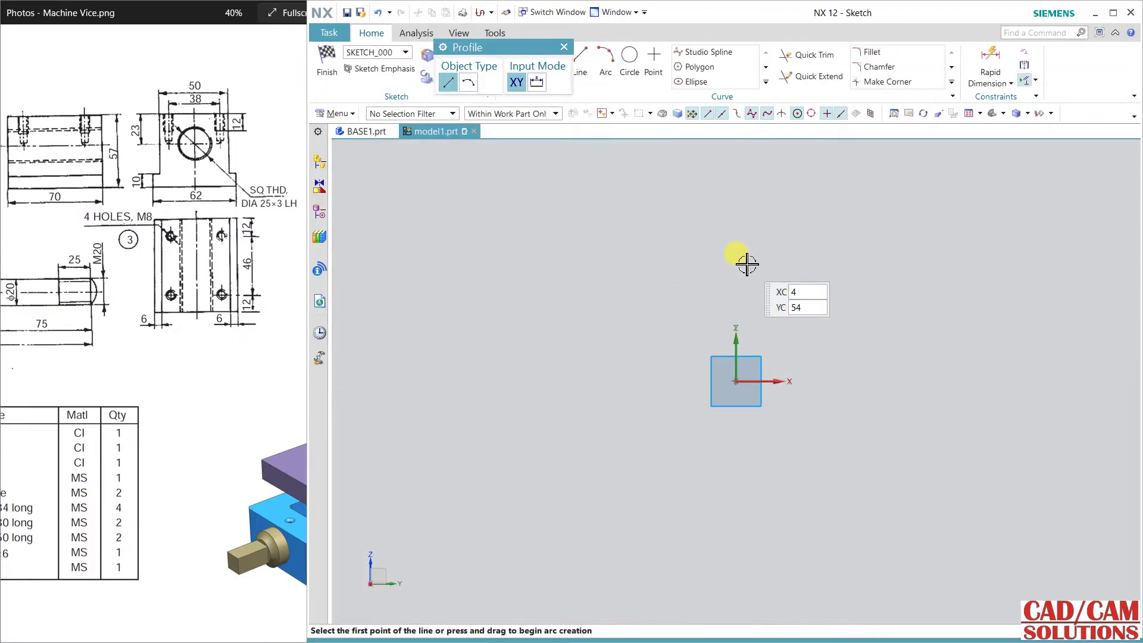
{"action": "left_click_drag", "start_coordinate": [510, 47], "coordinate": [481, 179]}
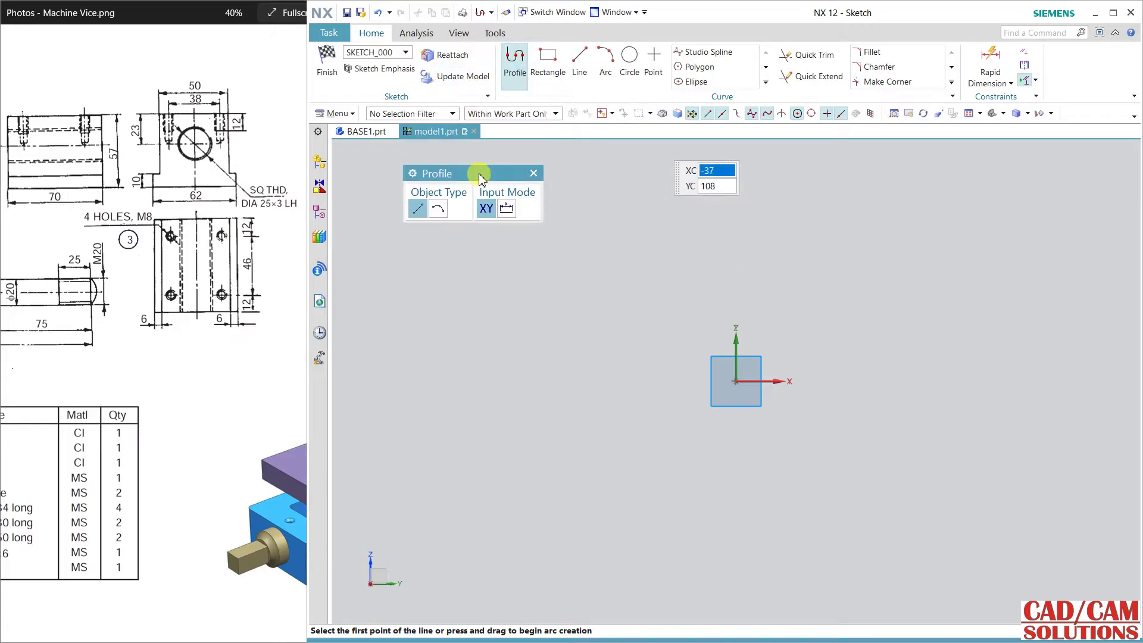
Sketch a base rectangle about 91 by 22 mm below the origin and a rectangle about 62 by 71 mm standing on its upper edge
{"action": "left_click", "coordinate": [546, 64]}
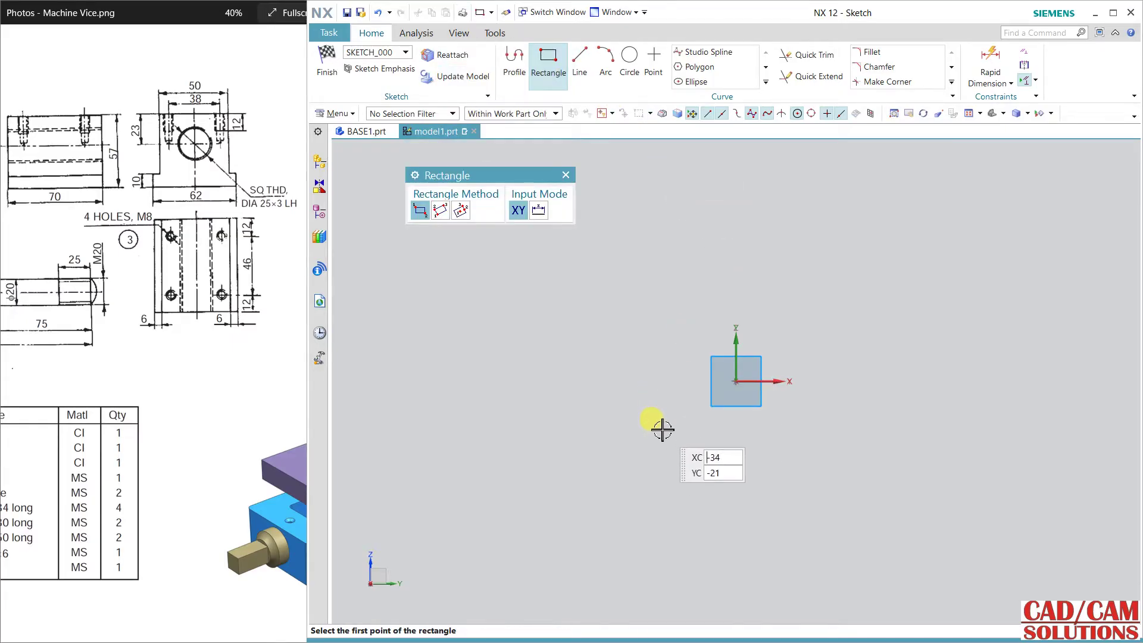
{"action": "left_click", "coordinate": [662, 428]}
{"action": "left_click", "coordinate": [863, 476]}
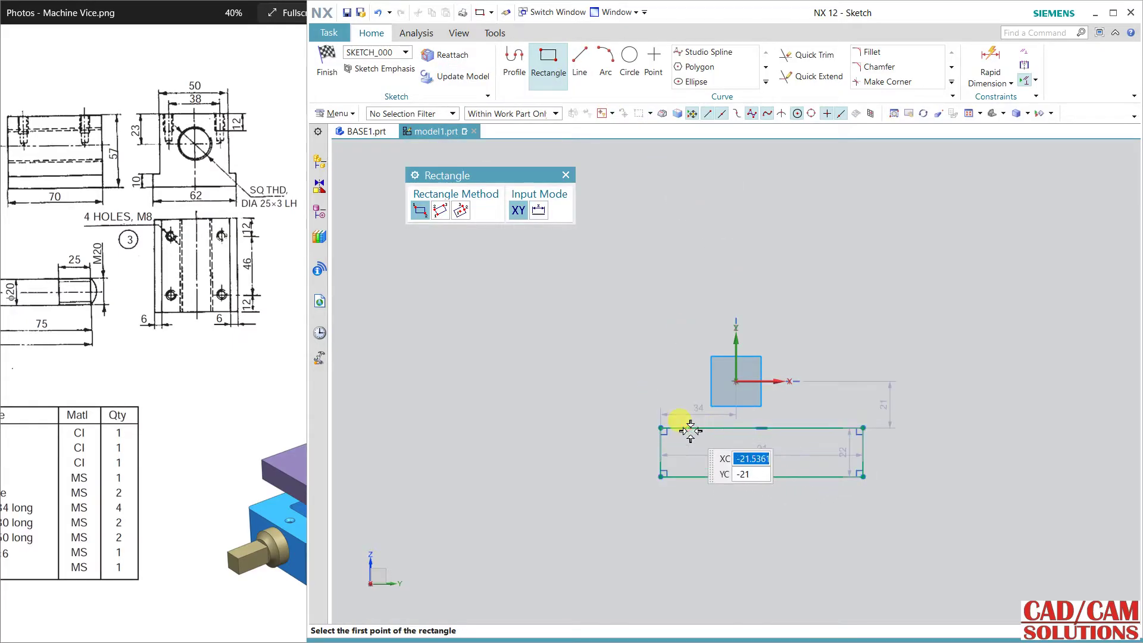
{"action": "left_click", "coordinate": [689, 428]}
{"action": "left_click", "coordinate": [827, 270]}
{"action": "key", "text": "Escape"}
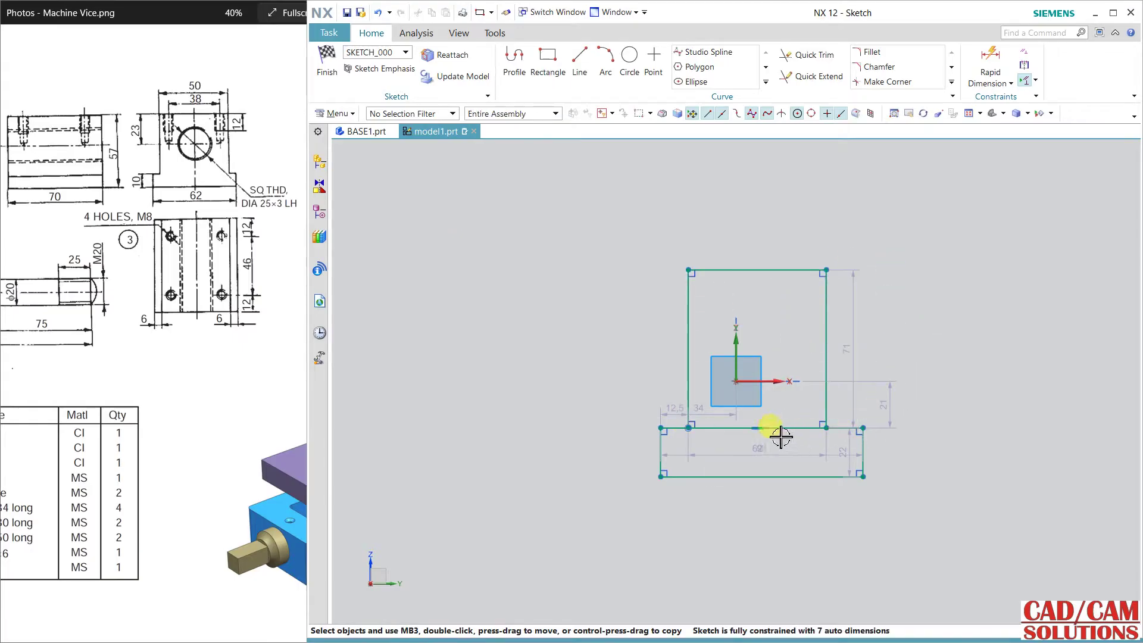
Constrain the midpoints of the lower rectangle's bottom edge and the upper rectangle's top edge onto the sketch's vertical axis
{"action": "left_click", "coordinate": [762, 476]}
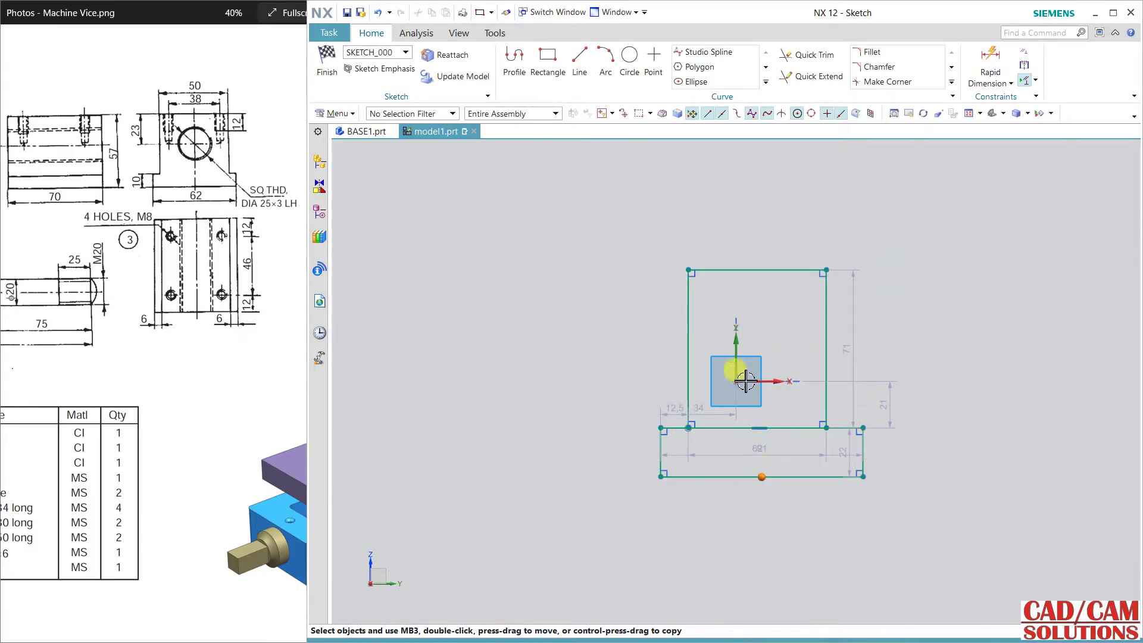
{"action": "left_click", "coordinate": [738, 344]}
{"action": "left_click", "coordinate": [757, 324]}
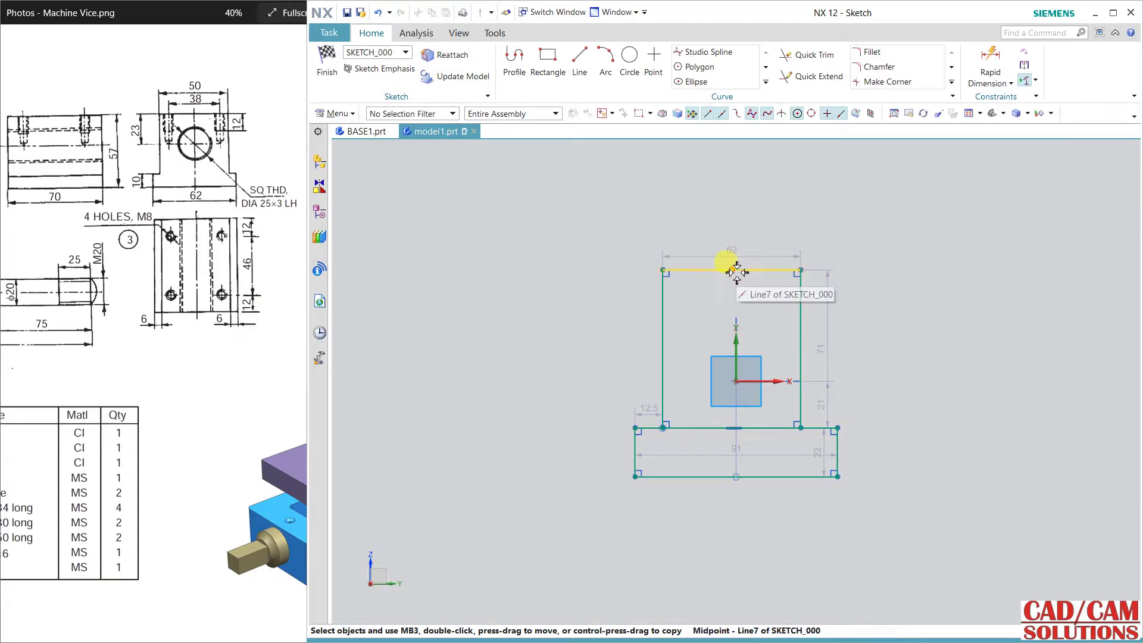
{"action": "left_click", "coordinate": [736, 333]}
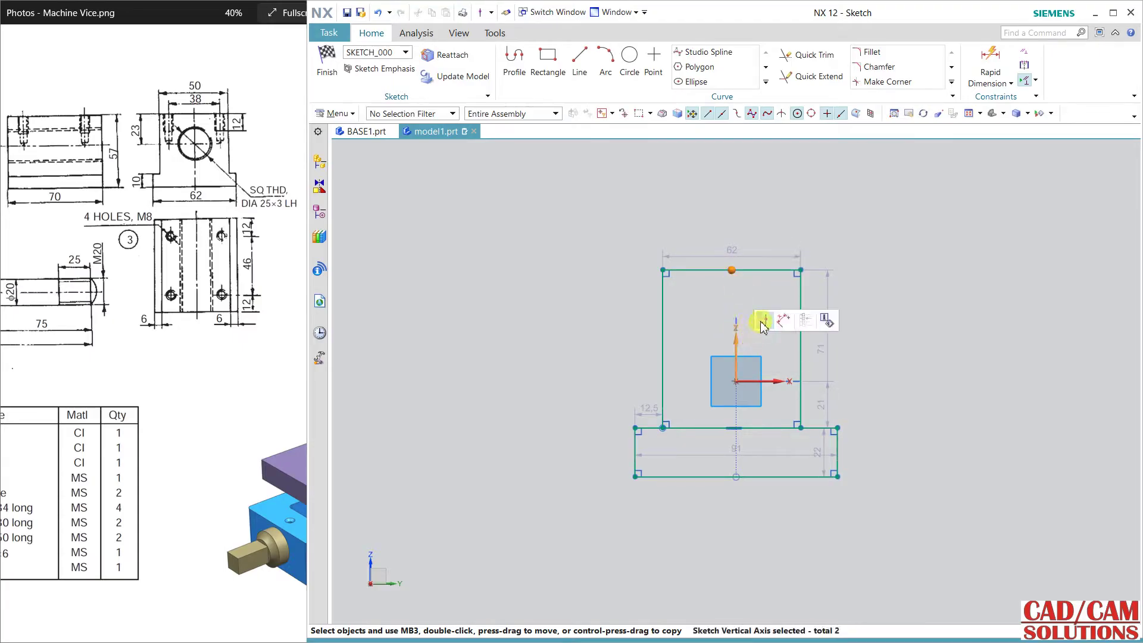
{"action": "left_click", "coordinate": [765, 327]}
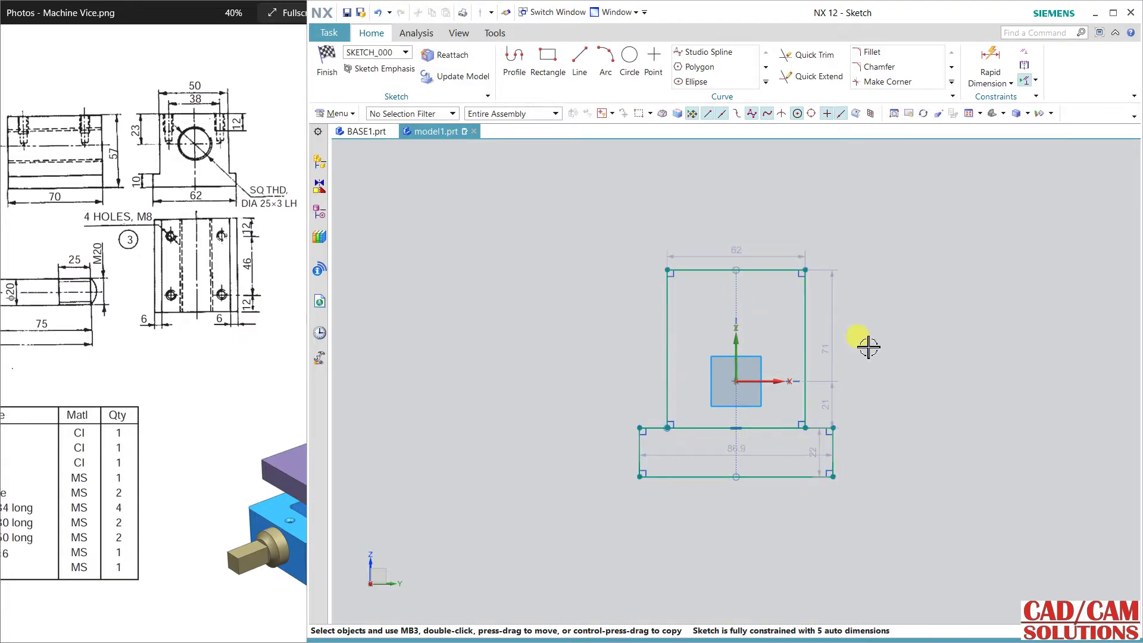
Set the lower rectangle's width to 62 mm and the upper rectangle's width to 50 mm
{"action": "double_click", "coordinate": [753, 453]}
{"action": "type", "text": "62"}
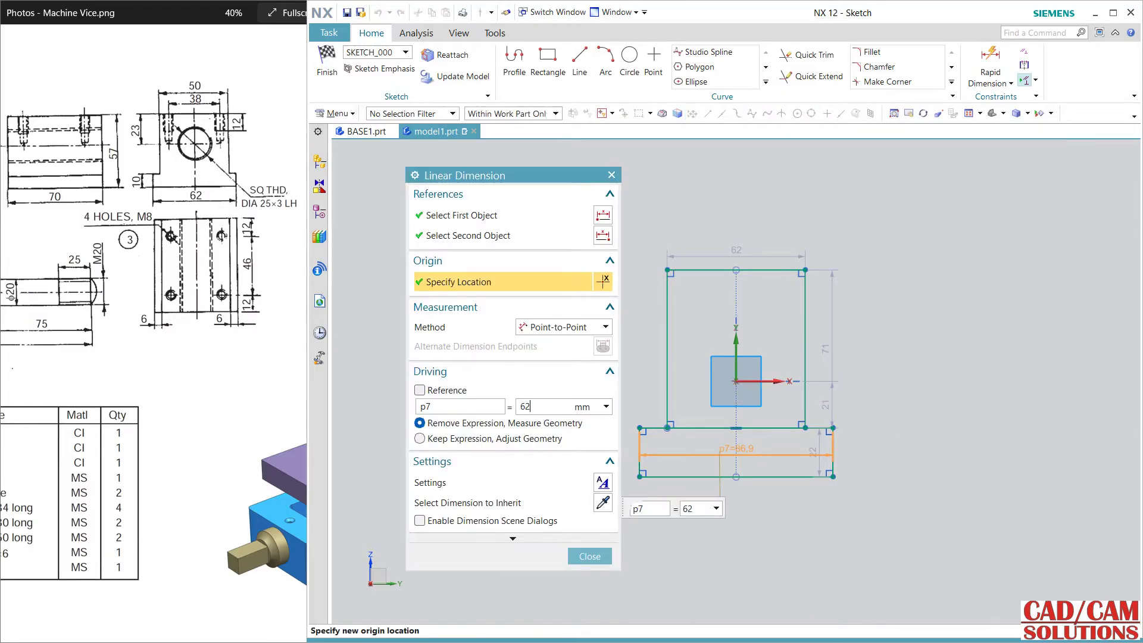
{"action": "key", "text": "Return"}
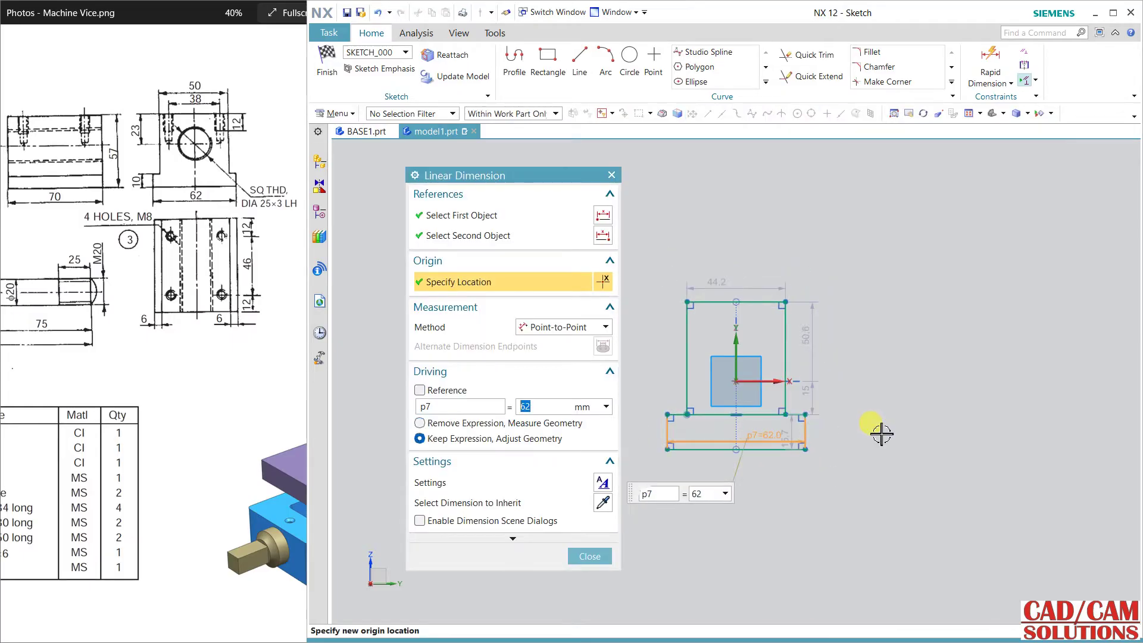
{"action": "double_click", "coordinate": [717, 281]}
{"action": "type", "text": "50"}
{"action": "key", "text": "Return"}
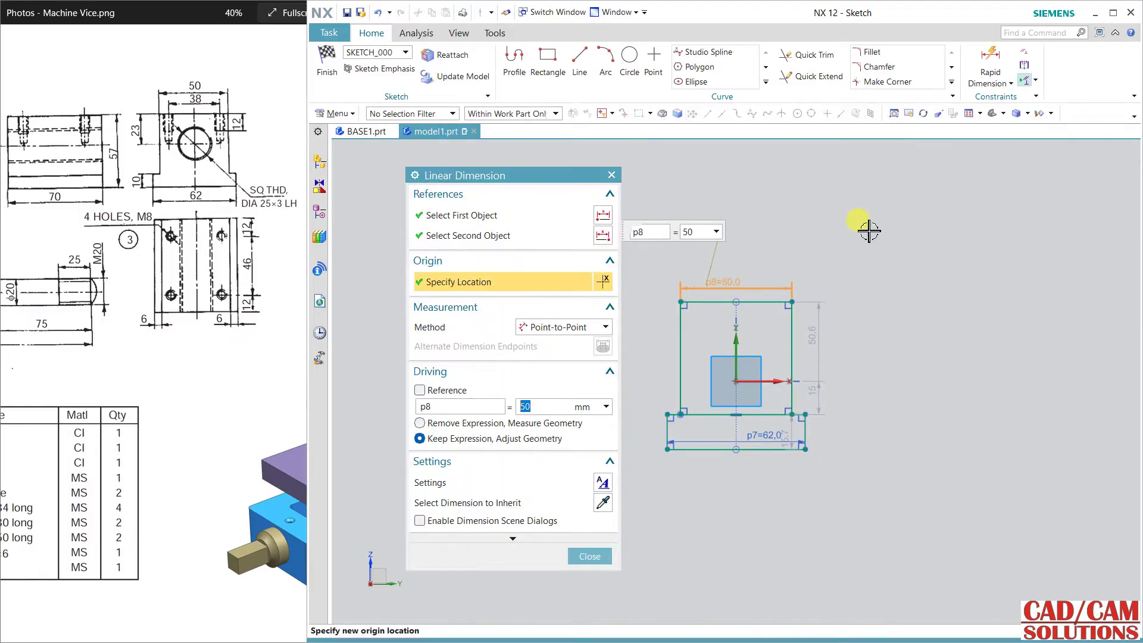
Set the lower rectangle's height to 10 mm
{"action": "left_click", "coordinate": [791, 433]}
{"action": "type", "text": "1"}
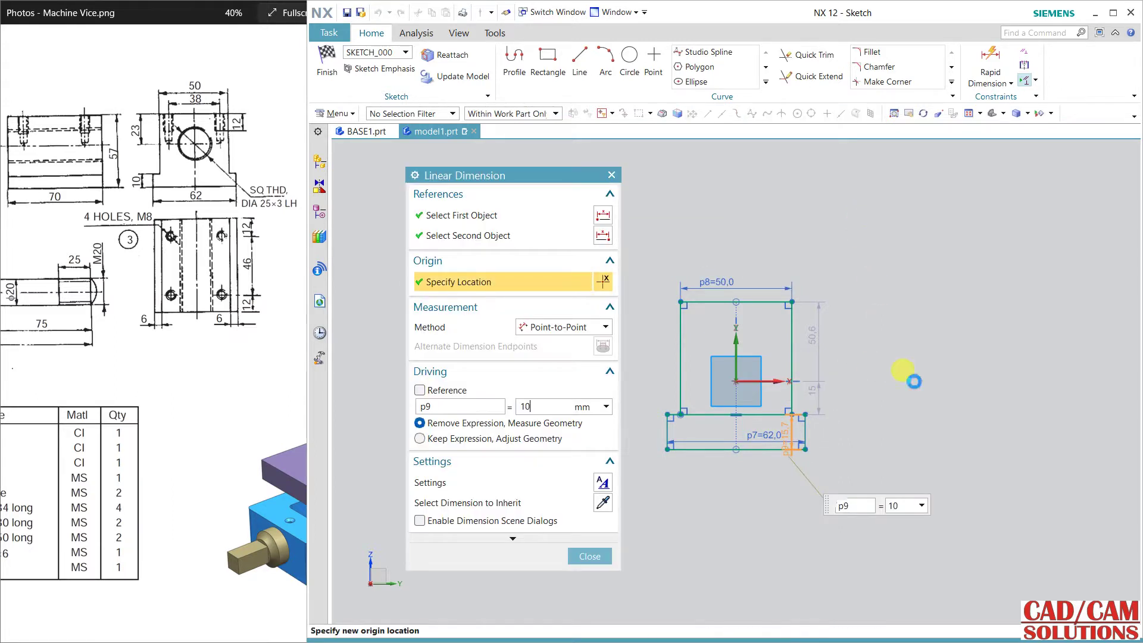
{"action": "type", "text": "0"}
{"action": "key", "text": "Return"}
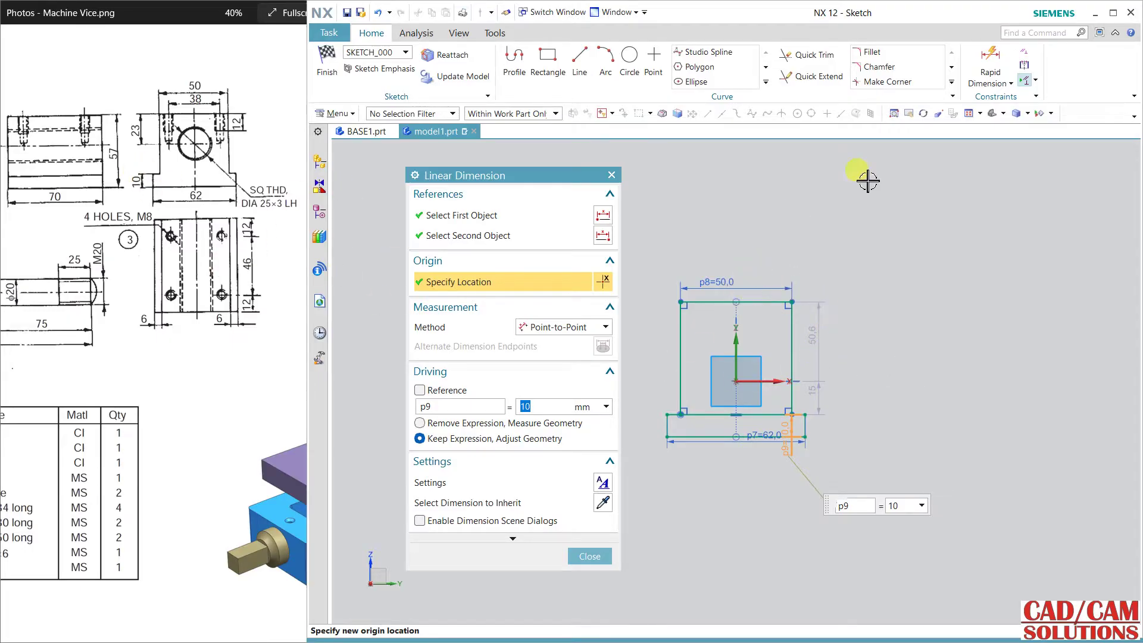
Dimension the overall height from the upper rectangle's top edge to the lower rectangle's bottom edge as 57 mm
{"action": "left_click", "coordinate": [990, 63]}
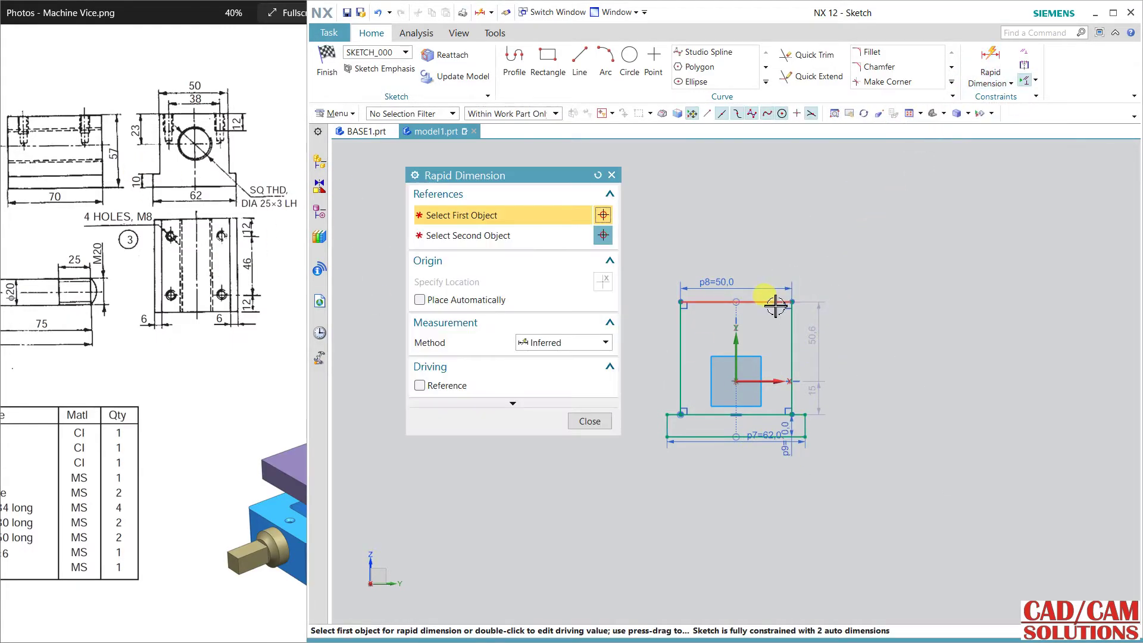
{"action": "left_click", "coordinate": [736, 301]}
{"action": "left_click", "coordinate": [736, 436]}
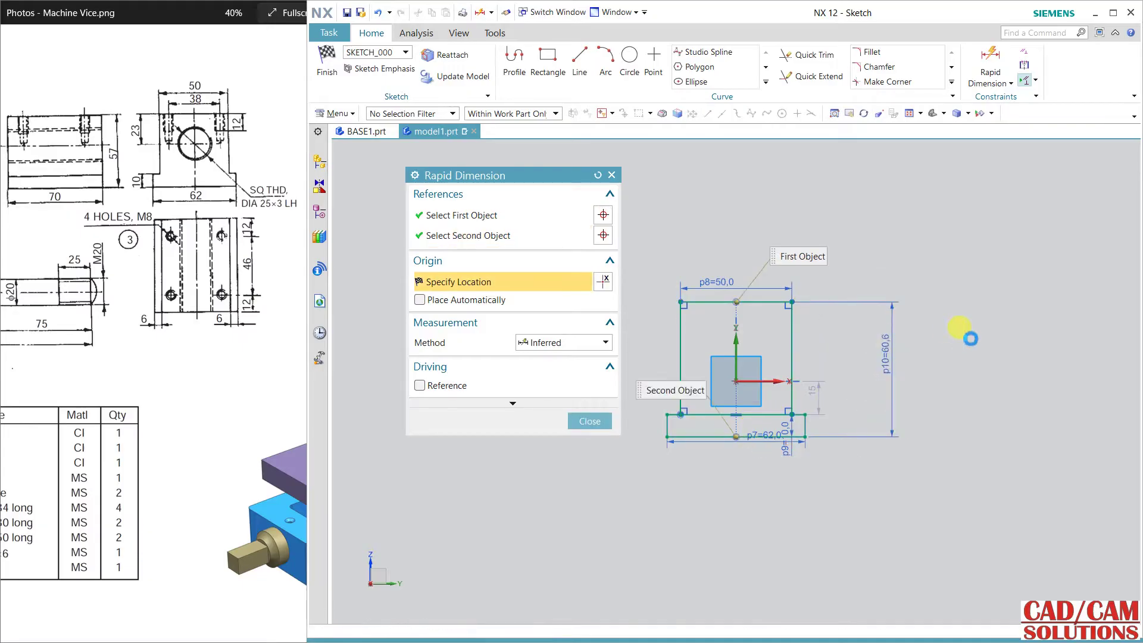
{"action": "left_click", "coordinate": [969, 335]}
{"action": "type", "text": "57"}
{"action": "key", "text": "Return"}
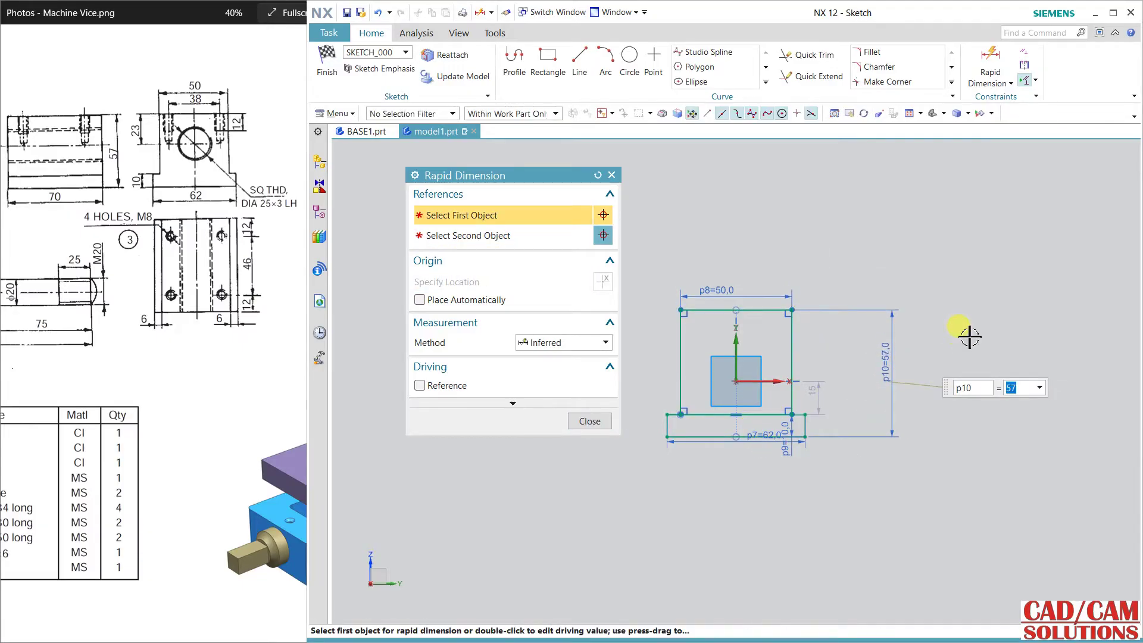
{"action": "left_click", "coordinate": [588, 421]}
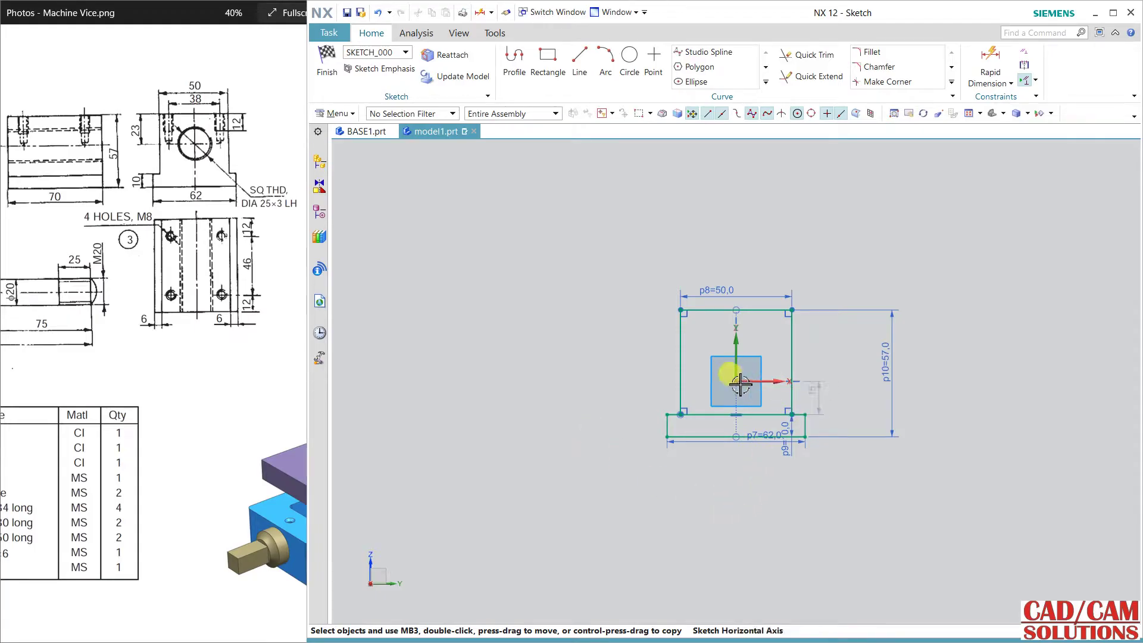
Make the upper rectangle's bottom edge collinear with the sketch's horizontal axis and move the 10 mm dimension clear of the profile
{"action": "left_click", "coordinate": [760, 413]}
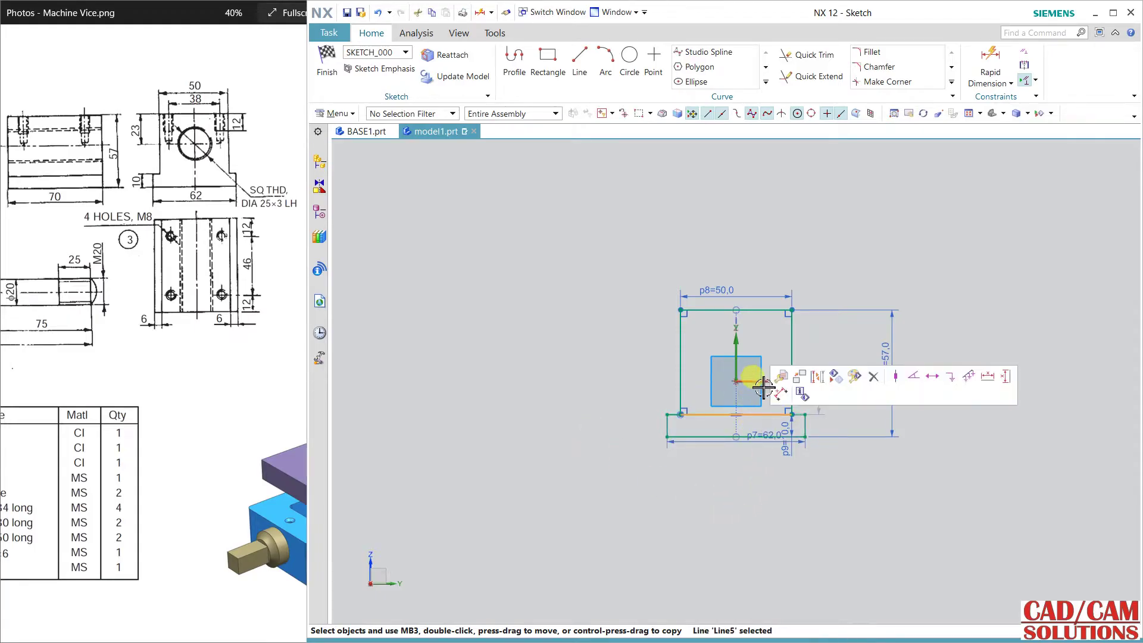
{"action": "left_click", "coordinate": [771, 382]}
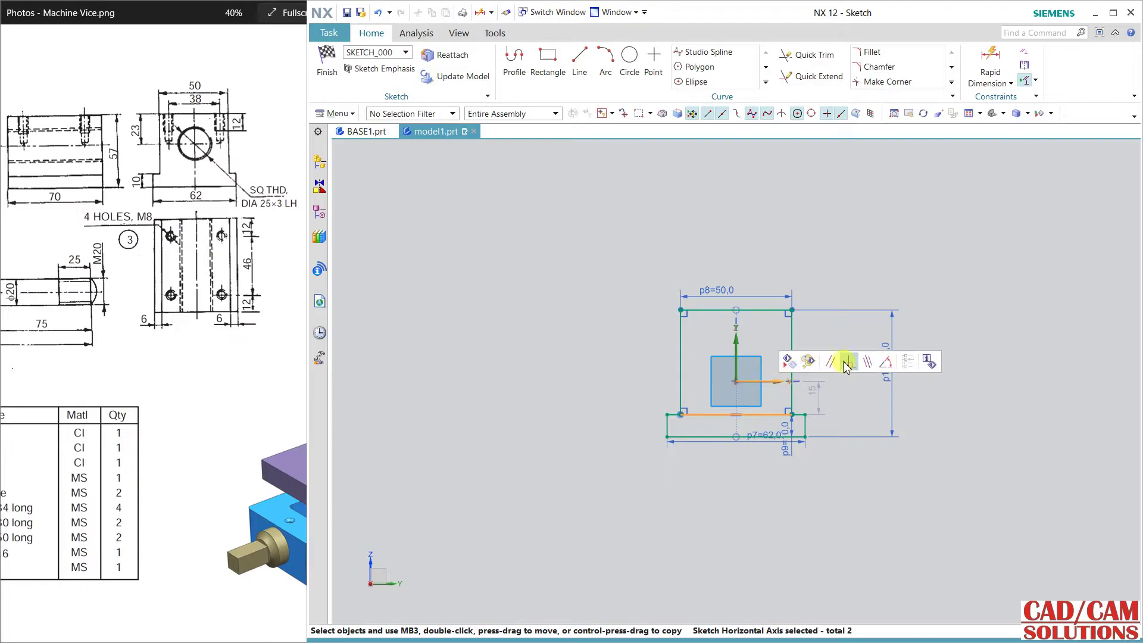
{"action": "left_click", "coordinate": [865, 362]}
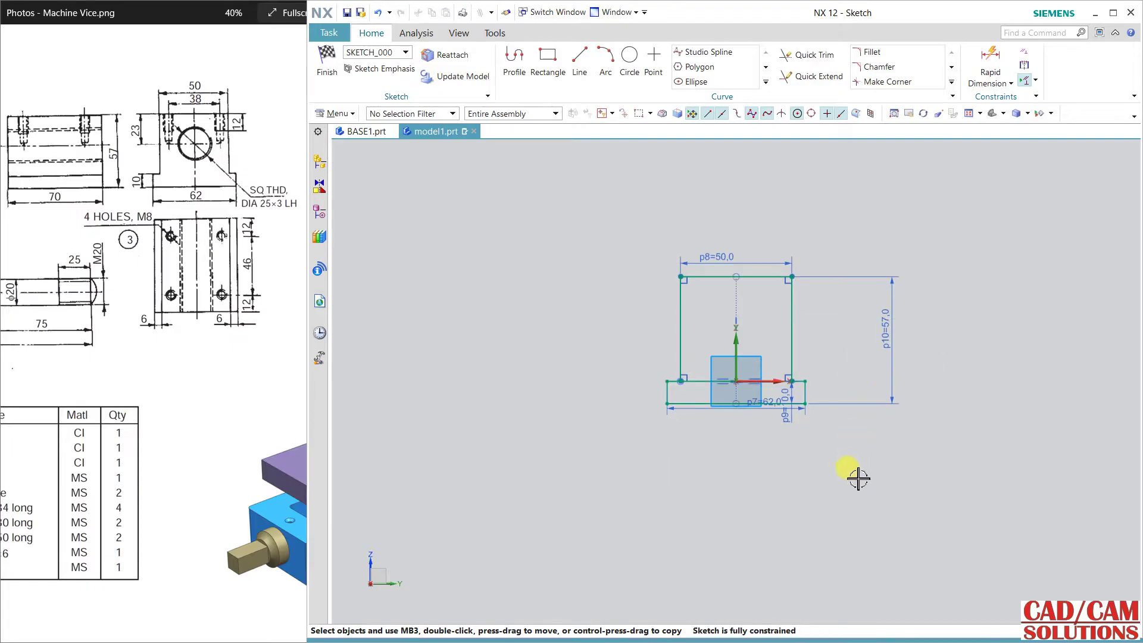
{"action": "left_click_drag", "start_coordinate": [779, 397], "coordinate": [856, 446]}
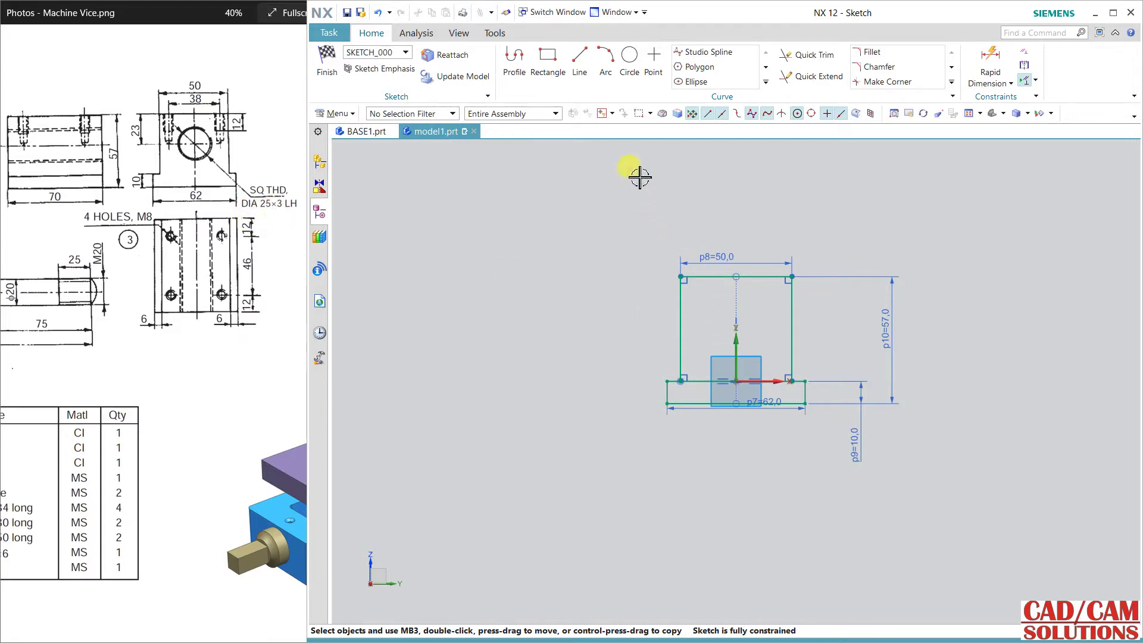
Draw a 25 mm diameter circle centred on the vertical axis inside the upper rectangle
{"action": "left_click", "coordinate": [630, 57]}
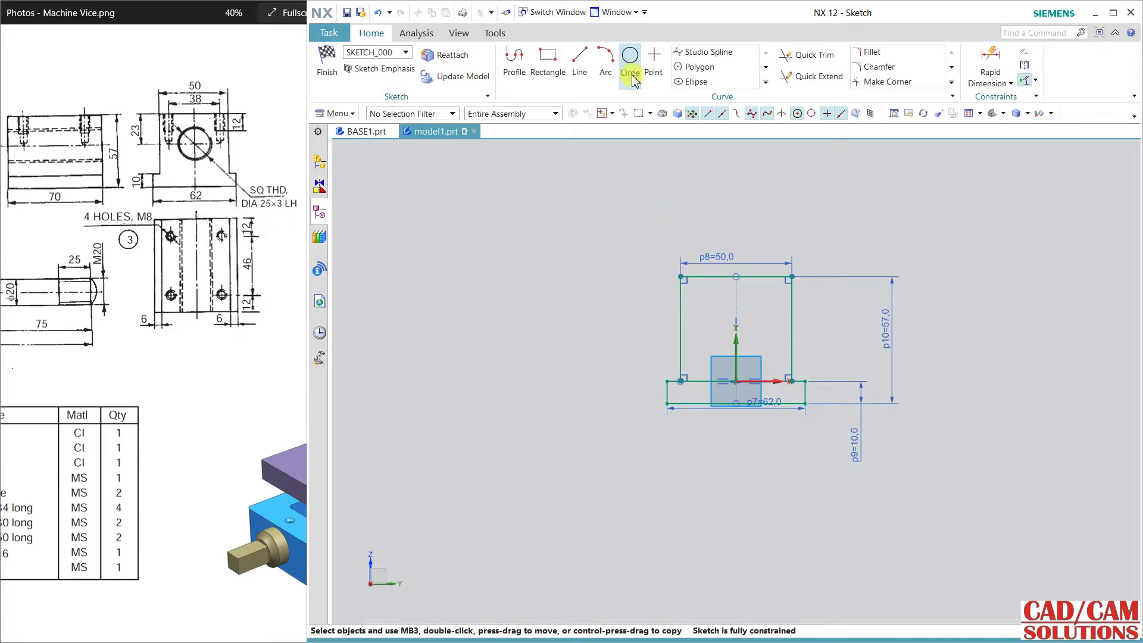
{"action": "left_click", "coordinate": [737, 328]}
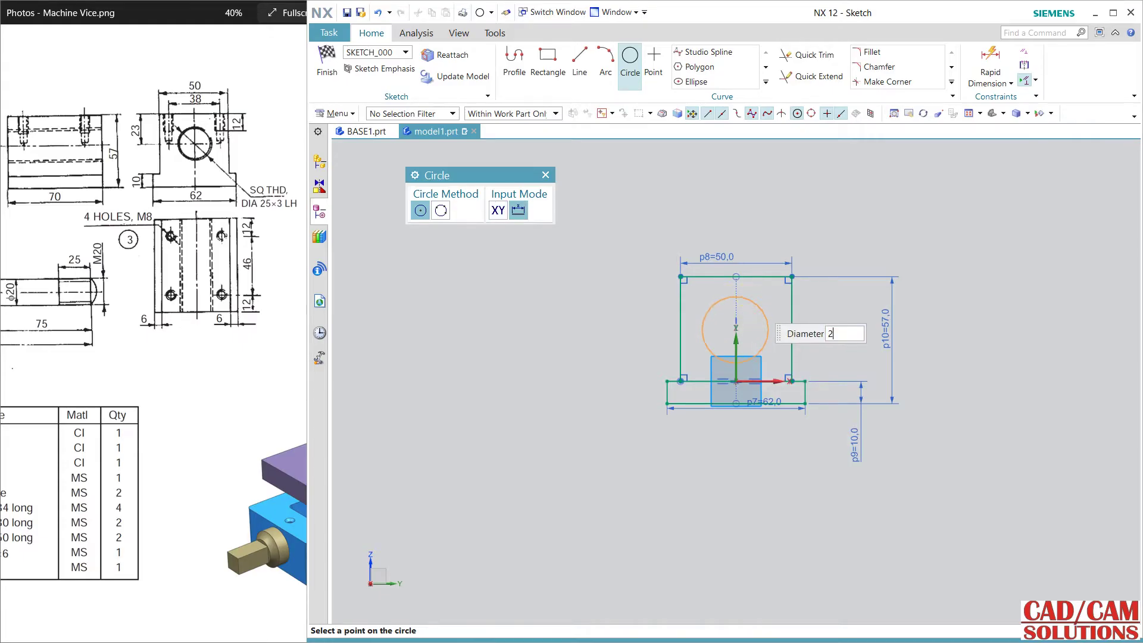
{"action": "left_click", "coordinate": [757, 305]}
{"action": "key", "text": "Escape"}
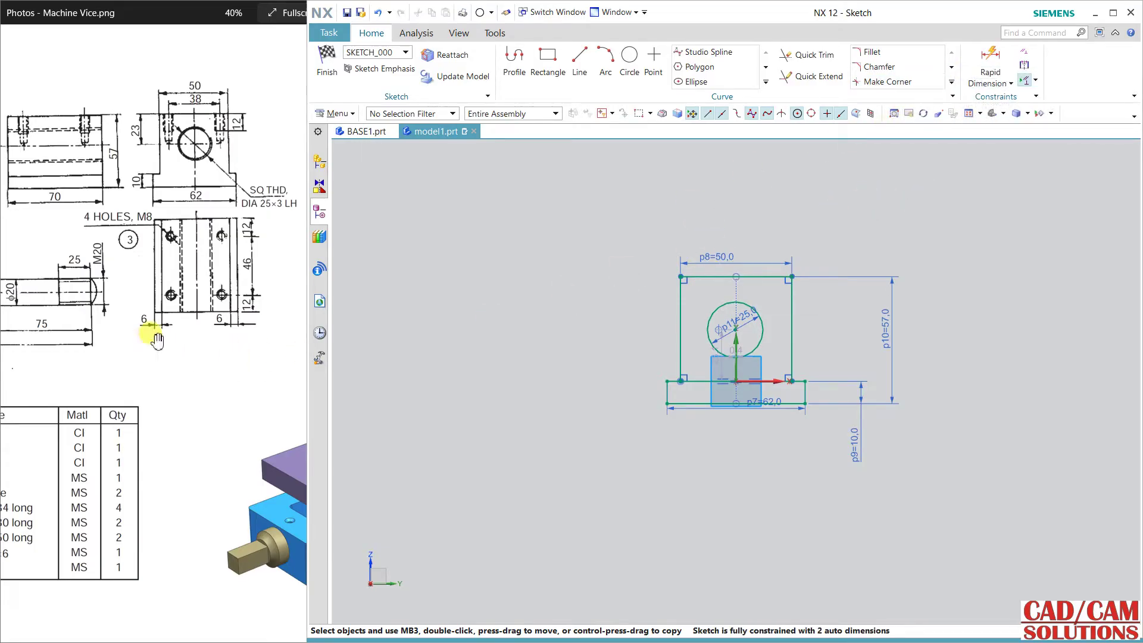
Examine the sliding block and guide screw views in the Machine Vice drawing in Photos, and return to the NX sketch
{"action": "mouse_move", "coordinate": [155, 339]}
{"action": "left_mouse_down"}
{"action": "mouse_move", "coordinate": [199, 331]}
{"action": "mouse_move", "coordinate": [204, 339]}
{"action": "mouse_move", "coordinate": [179, 350]}
{"action": "mouse_move", "coordinate": [245, 369]}
{"action": "mouse_move", "coordinate": [491, 375]}
{"action": "mouse_move", "coordinate": [479, 387]}
{"action": "left_mouse_up"}
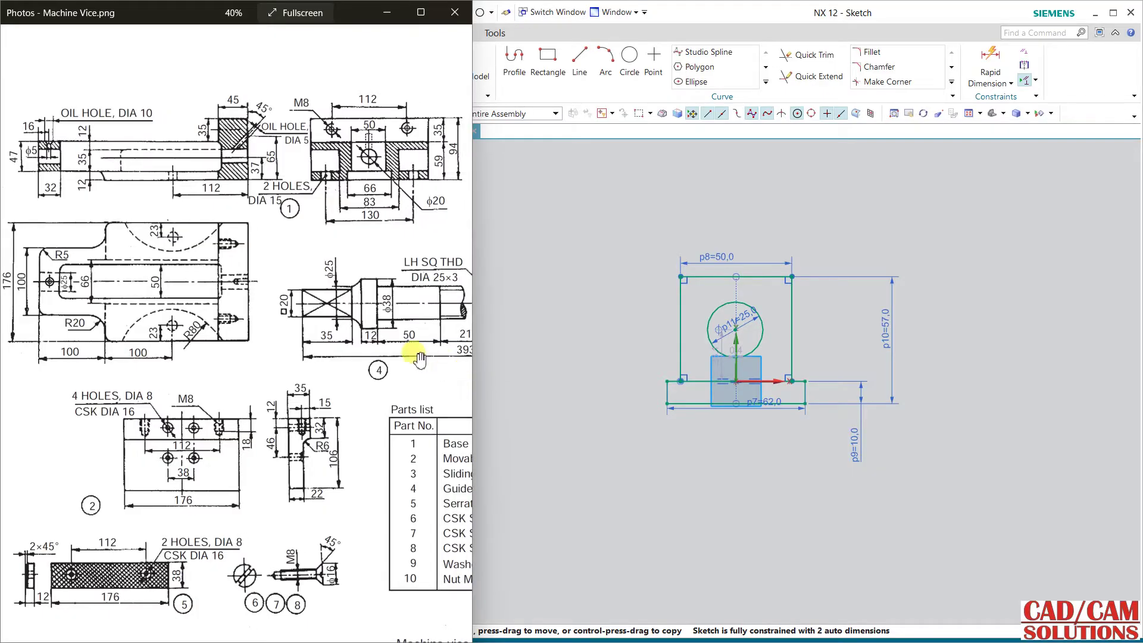
{"action": "mouse_move", "coordinate": [337, 278]}
{"action": "left_mouse_down"}
{"action": "mouse_move", "coordinate": [52, 310]}
{"action": "mouse_move", "coordinate": [37, 298]}
{"action": "mouse_move", "coordinate": [29, 314]}
{"action": "left_mouse_up"}
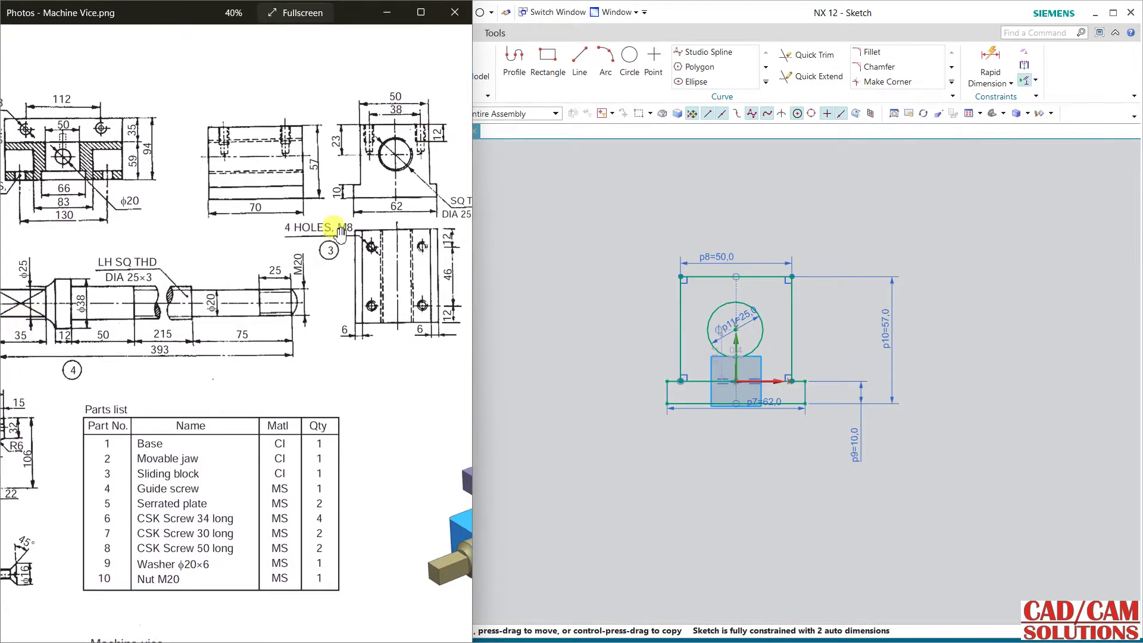
{"action": "left_click_drag", "start_coordinate": [121, 268], "coordinate": [362, 256]}
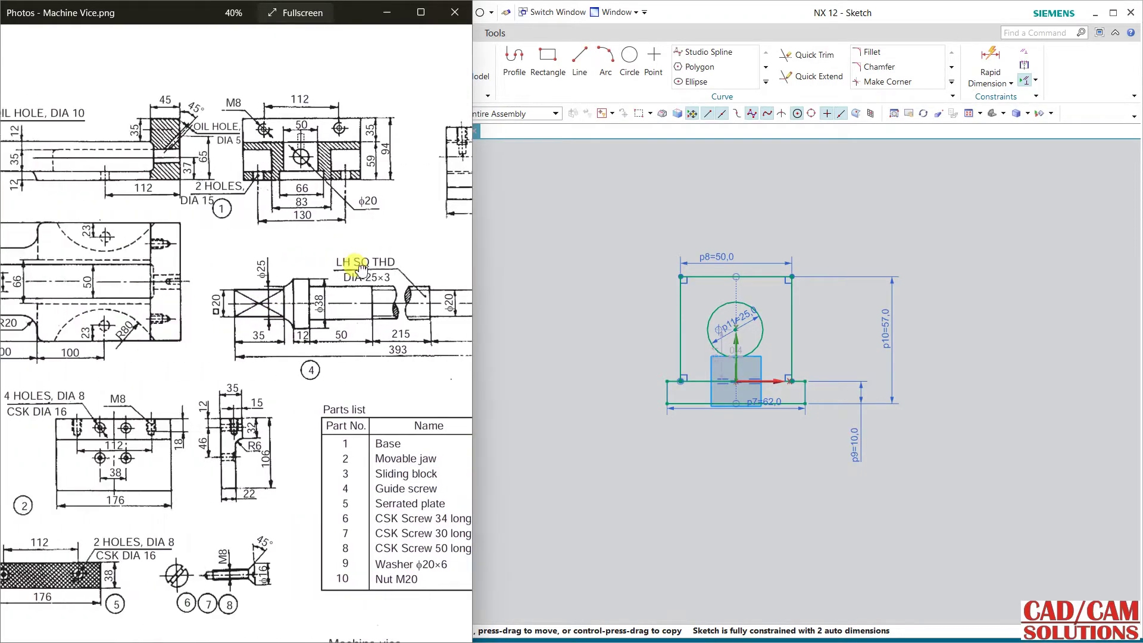
{"action": "mouse_move", "coordinate": [183, 234]}
{"action": "left_mouse_down"}
{"action": "mouse_move", "coordinate": [299, 240]}
{"action": "mouse_move", "coordinate": [35, 247]}
{"action": "left_mouse_up"}
{"action": "left_click_drag", "start_coordinate": [372, 238], "coordinate": [144, 247]}
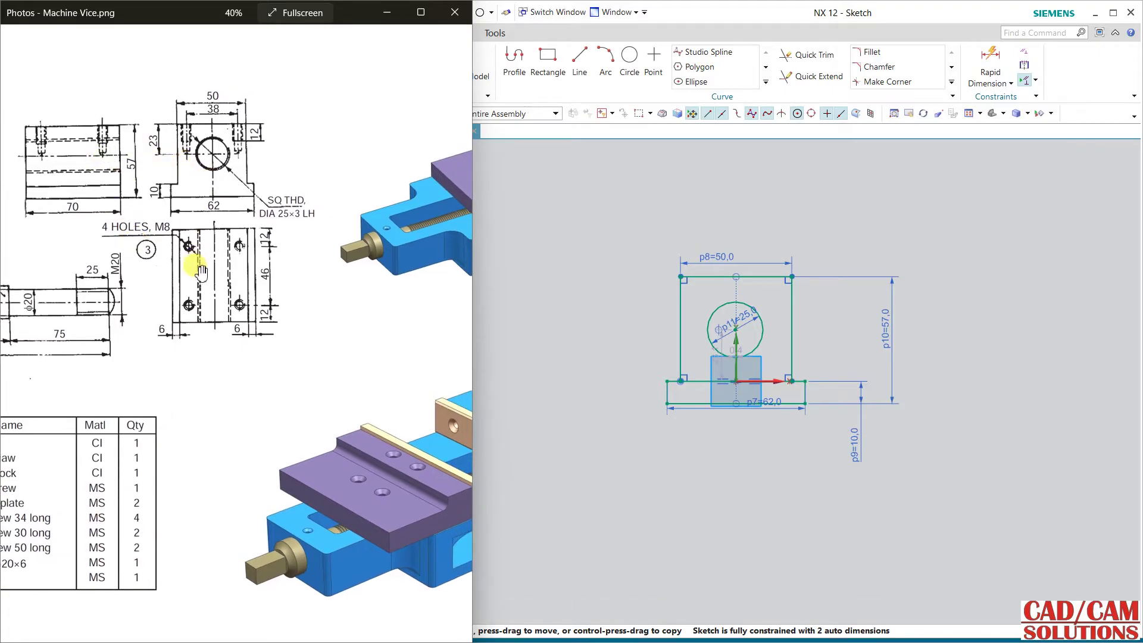
{"action": "left_click", "coordinate": [613, 234]}
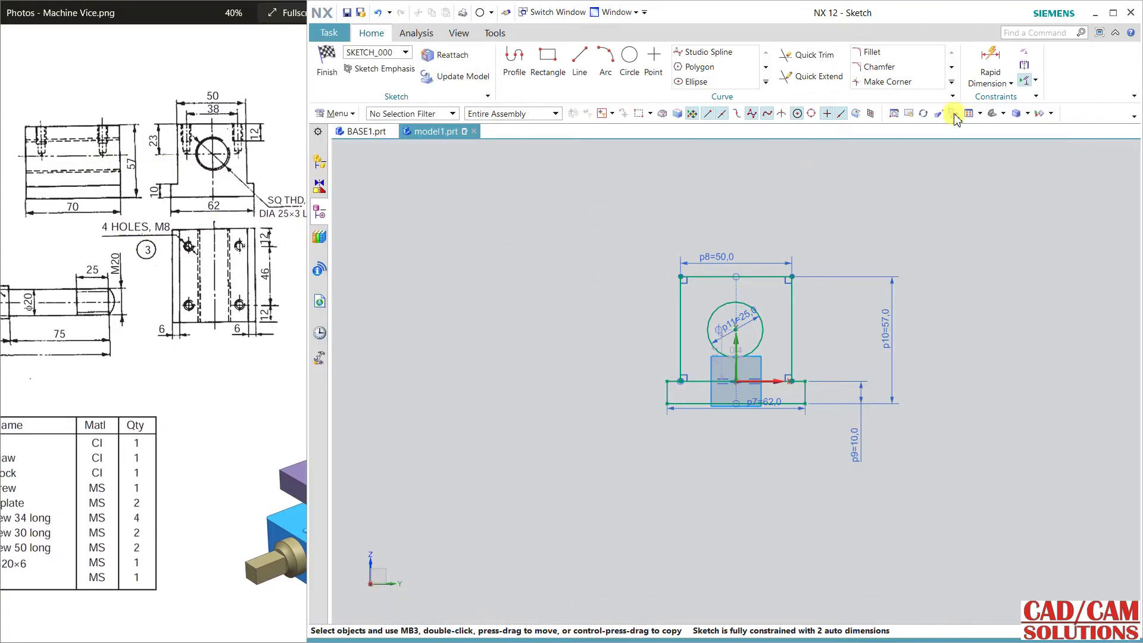
Dimension the circle's centre 23 mm below the upper rectangle's top edge
{"action": "left_click", "coordinate": [991, 63]}
{"action": "left_click", "coordinate": [738, 276]}
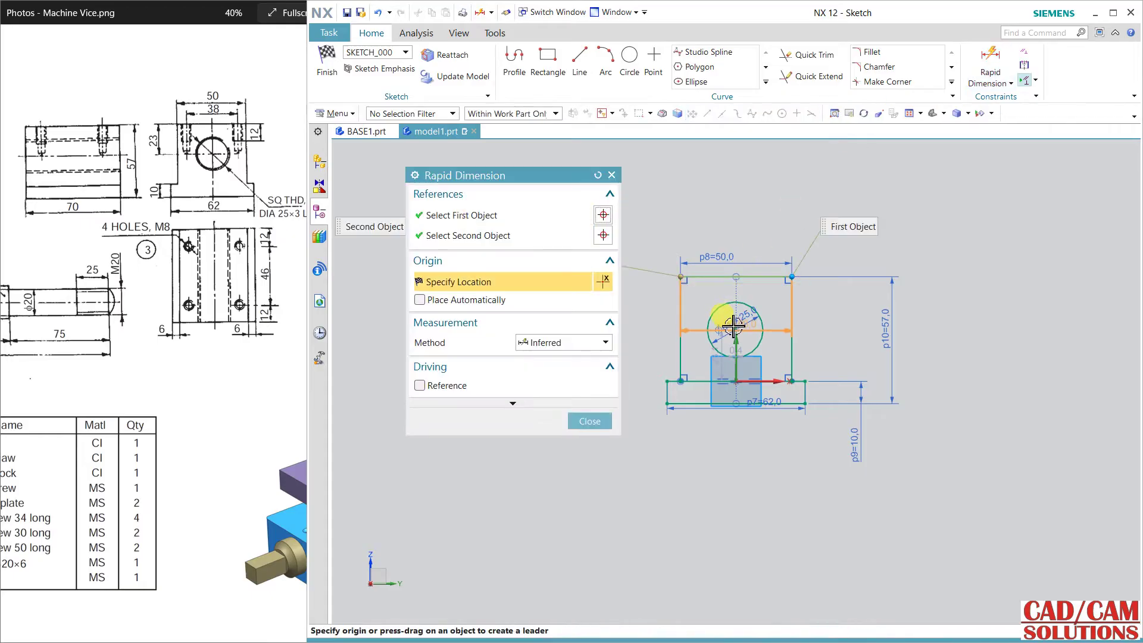
{"action": "left_click", "coordinate": [840, 216]}
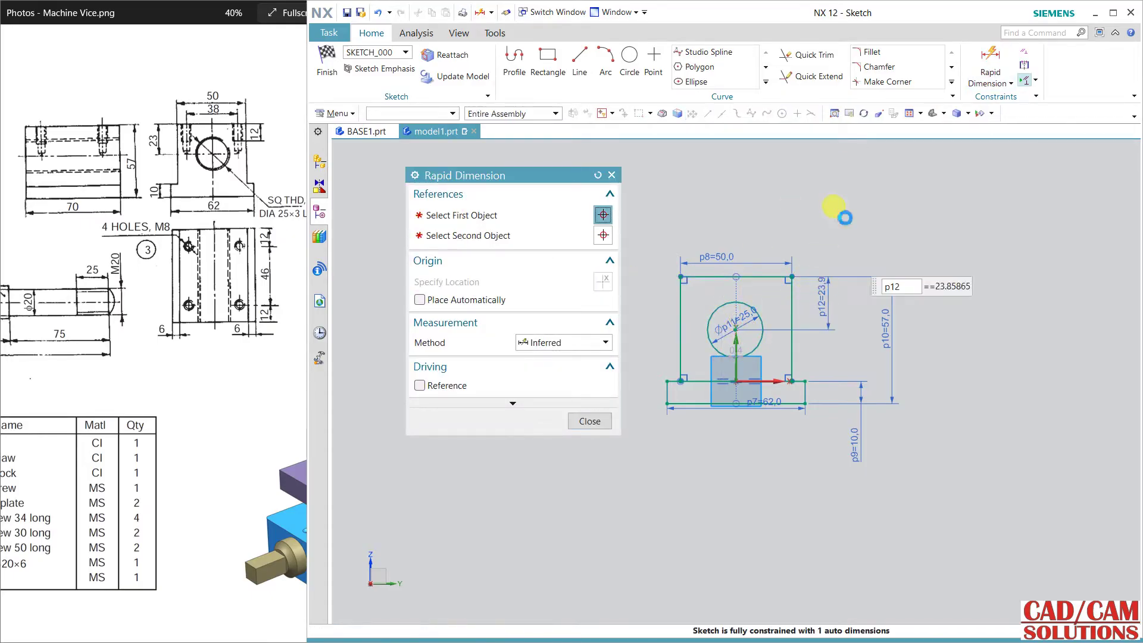
{"action": "key", "text": "Return"}
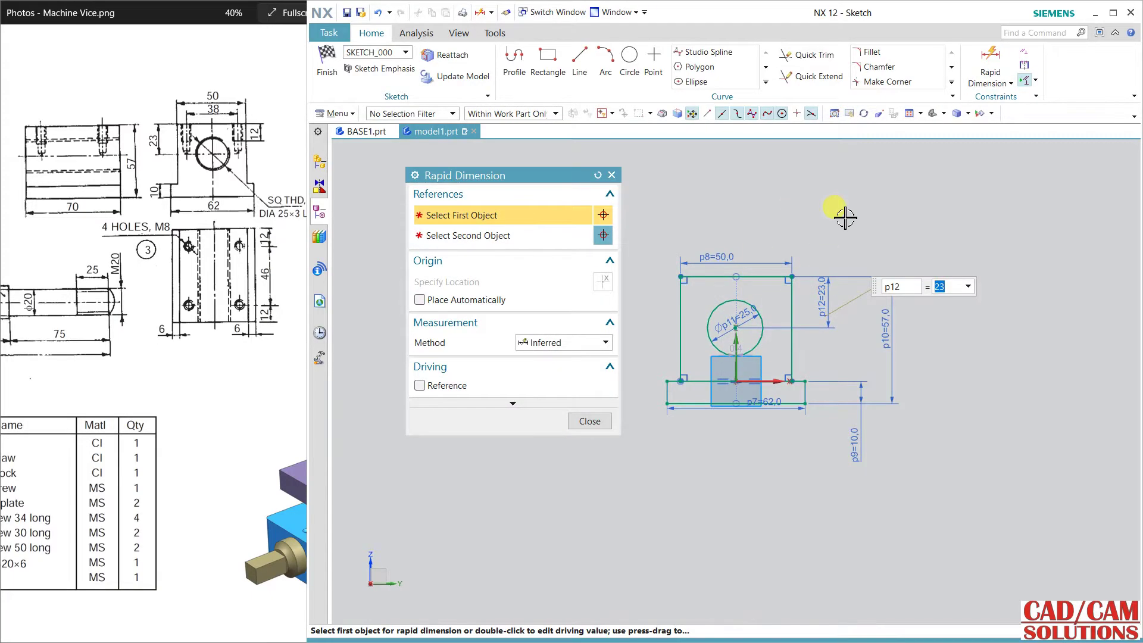
End dimensioning and finish the sliding block's front profile sketch
{"action": "left_click", "coordinate": [589, 421]}
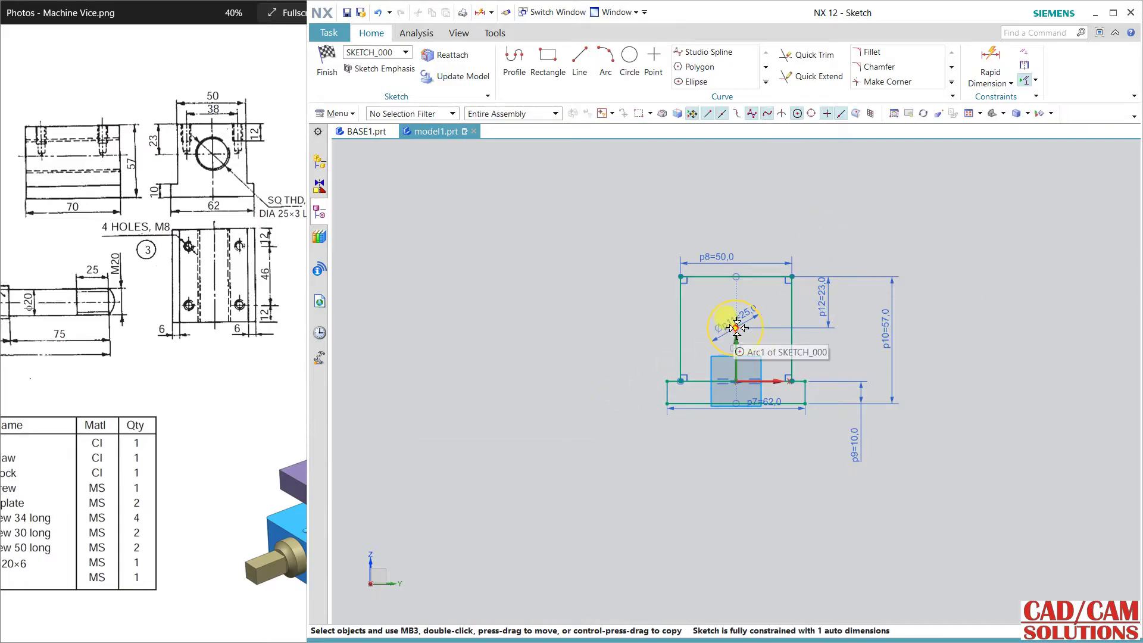
{"action": "left_click", "coordinate": [737, 364]}
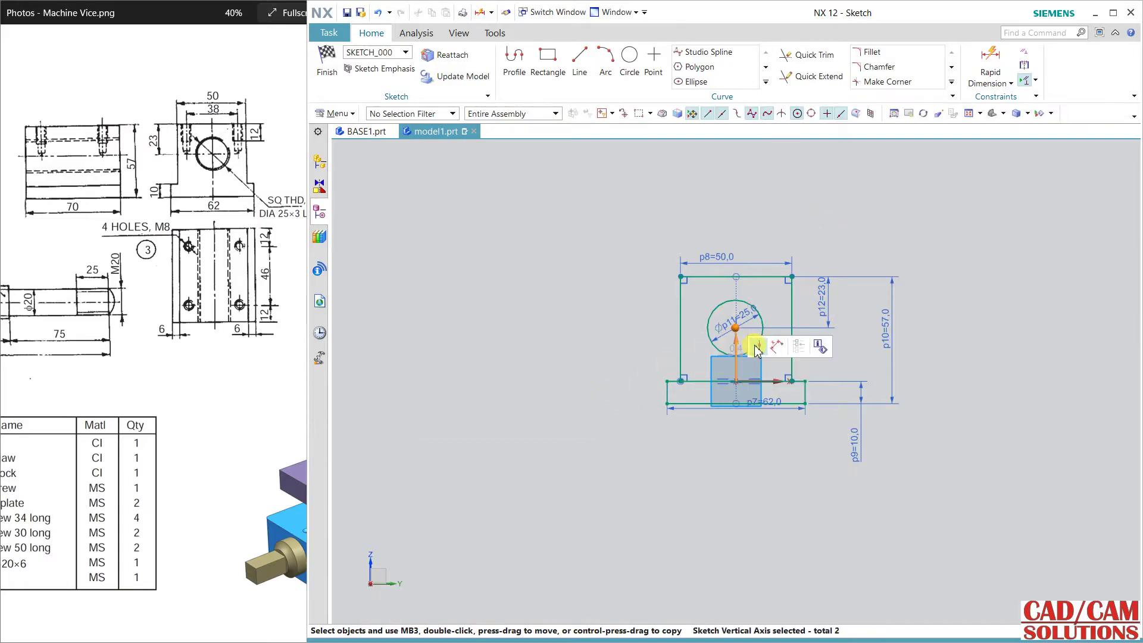
{"action": "key", "text": "Escape"}
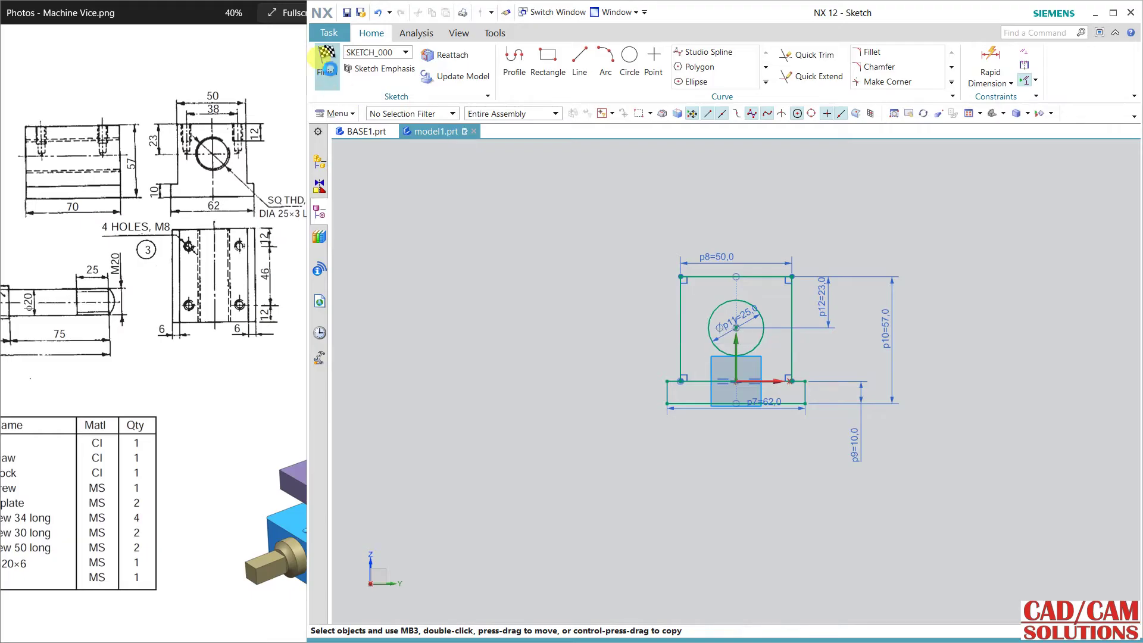
{"action": "left_click", "coordinate": [327, 67]}
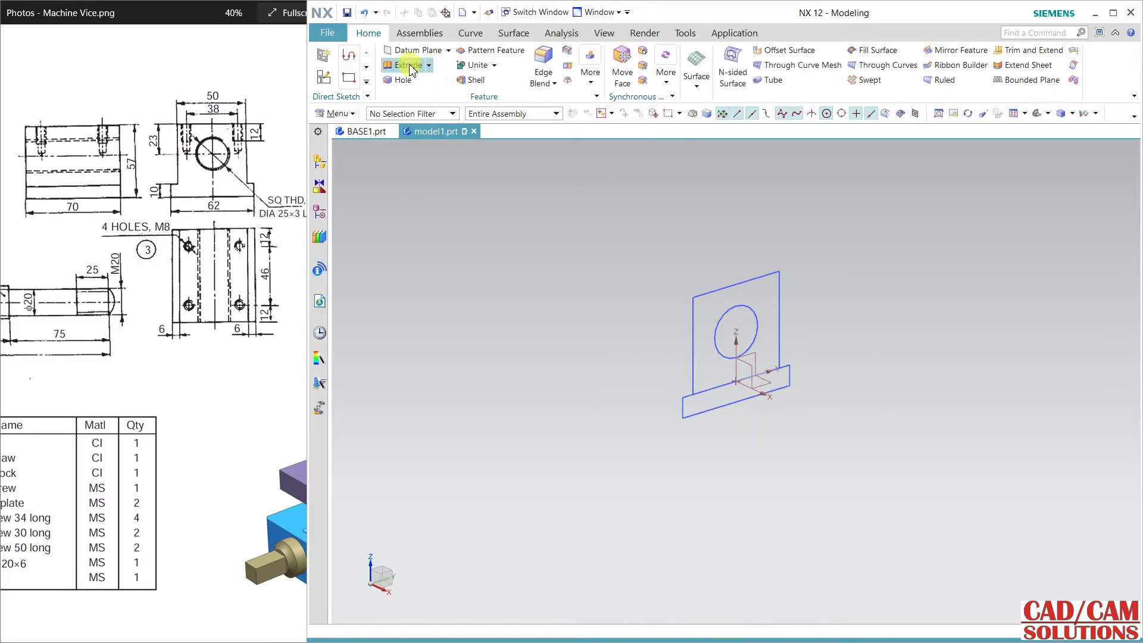
Extrude the lower 62 mm wide rectangle with a symmetric value of 35 mm
{"action": "left_click", "coordinate": [405, 65]}
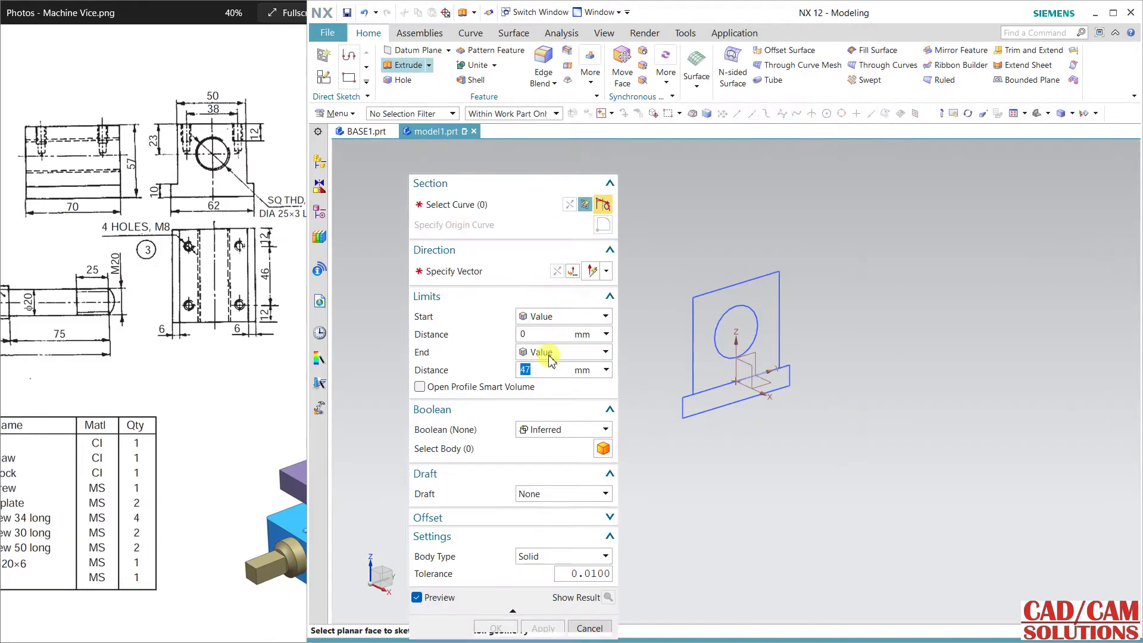
{"action": "left_click", "coordinate": [729, 413]}
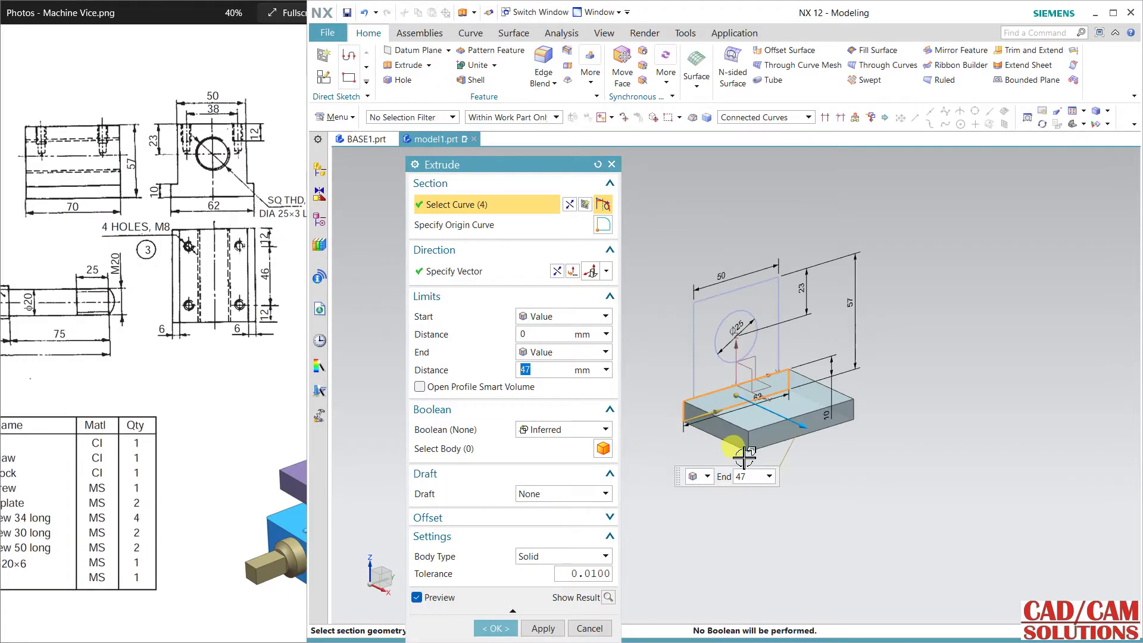
{"action": "left_click", "coordinate": [562, 352]}
{"action": "left_click", "coordinate": [568, 382]}
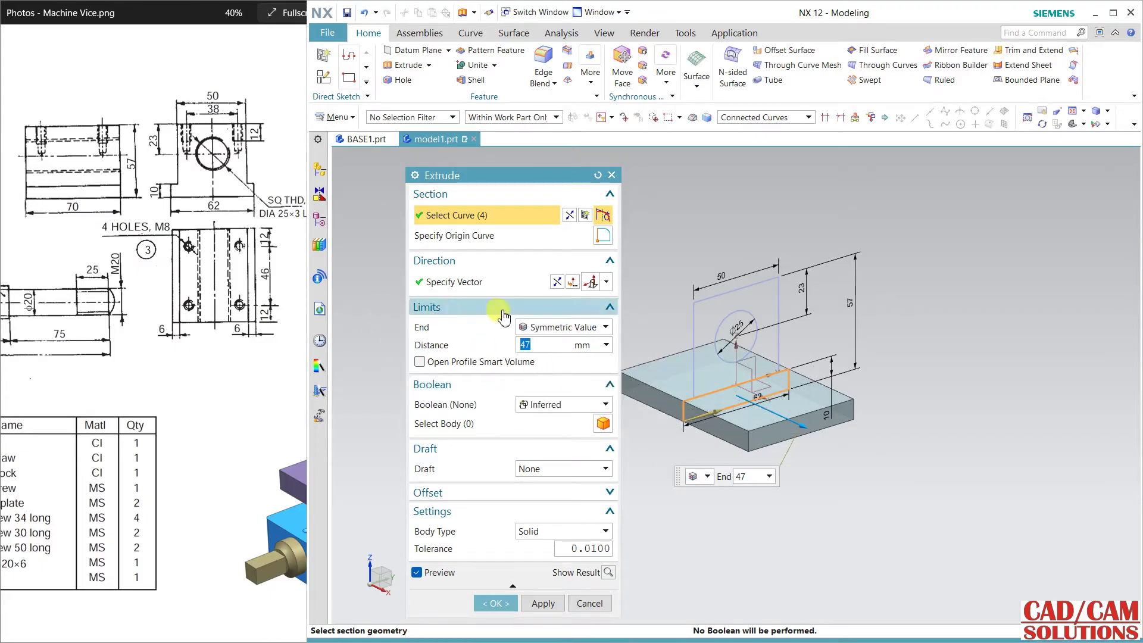
{"action": "type", "text": "35"}
{"action": "key", "text": "Return"}
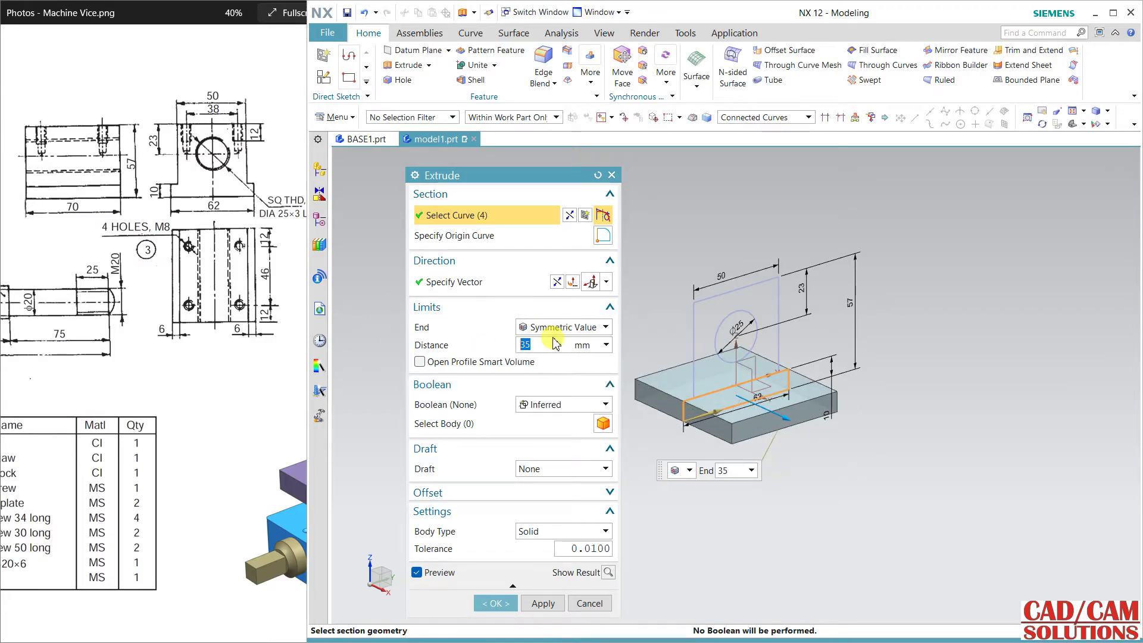
{"action": "left_click", "coordinate": [543, 603]}
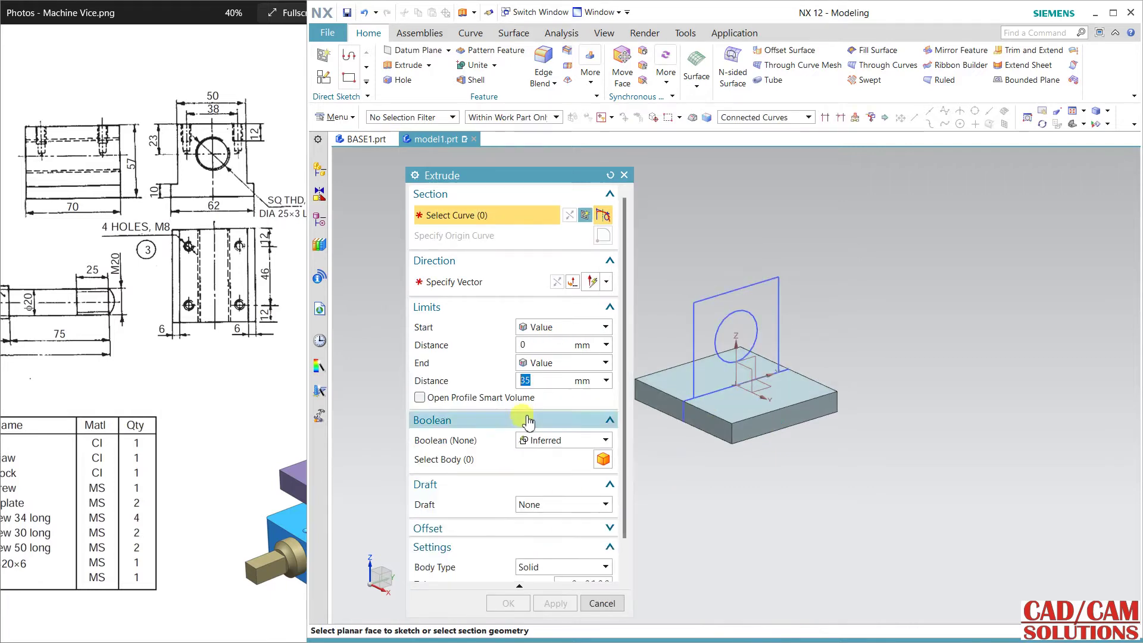
Extrude the upper rectangle symmetrically by 35 mm with the inferred Boolean, uniting it with the base
{"action": "left_click", "coordinate": [780, 304]}
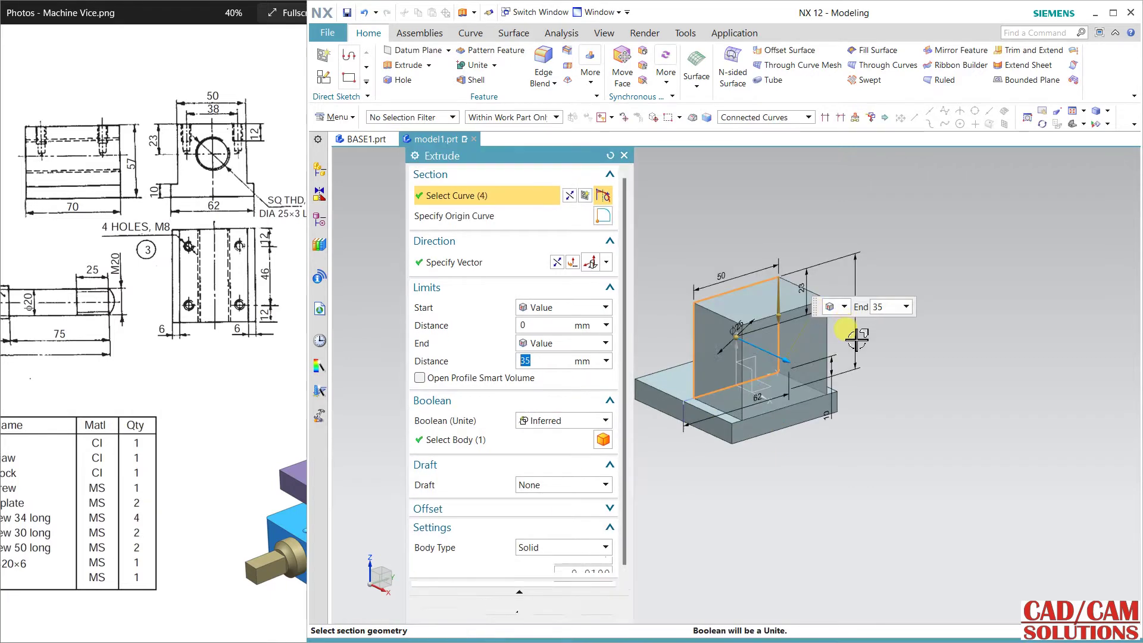
{"action": "left_click", "coordinate": [562, 343]}
{"action": "left_click", "coordinate": [551, 371]}
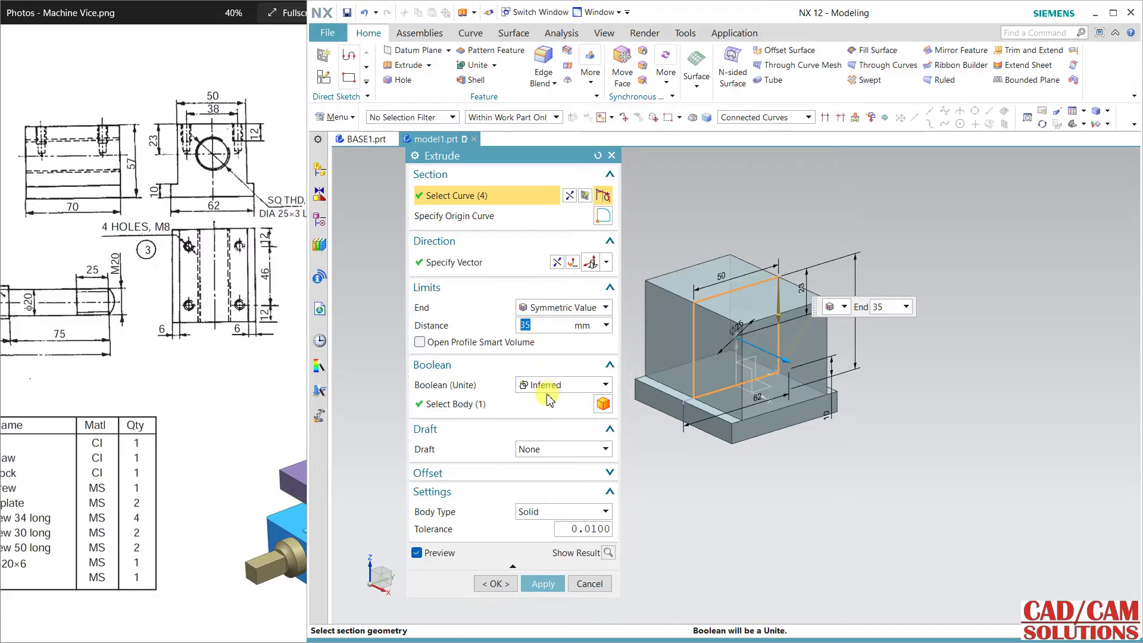
{"action": "left_click", "coordinate": [544, 583]}
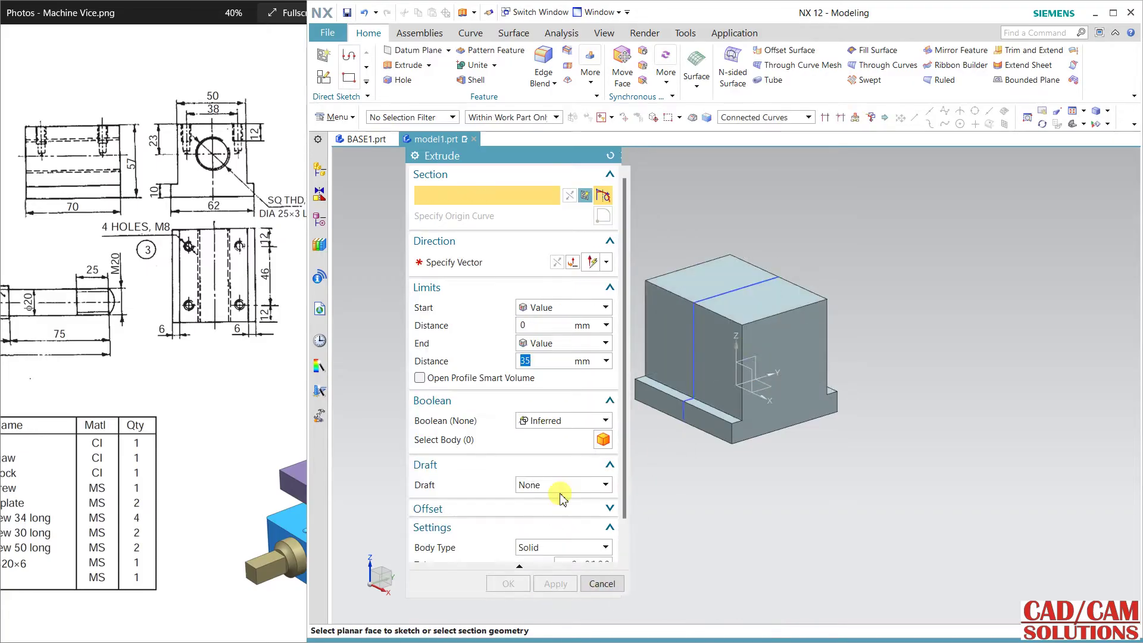
Extrude the 25 mm circle symmetrically by 35 mm and subtract it from the block
{"action": "right_click_drag", "start_coordinate": [754, 462], "coordinate": [748, 447]}
{"action": "left_click", "coordinate": [721, 356]}
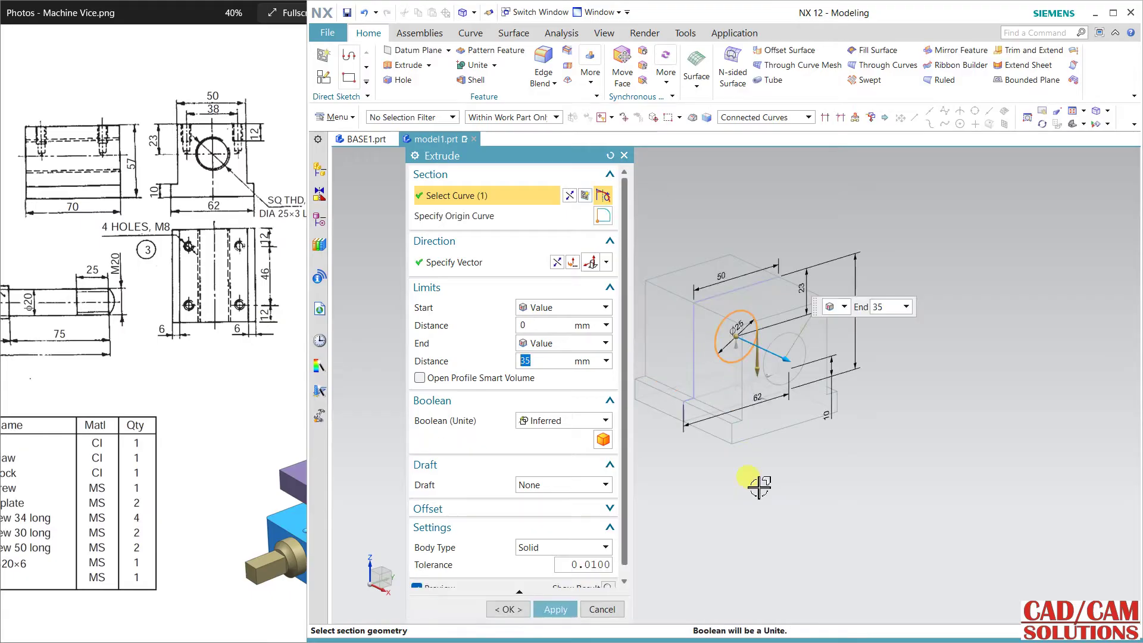
{"action": "left_click", "coordinate": [550, 344]}
{"action": "left_click", "coordinate": [551, 371]}
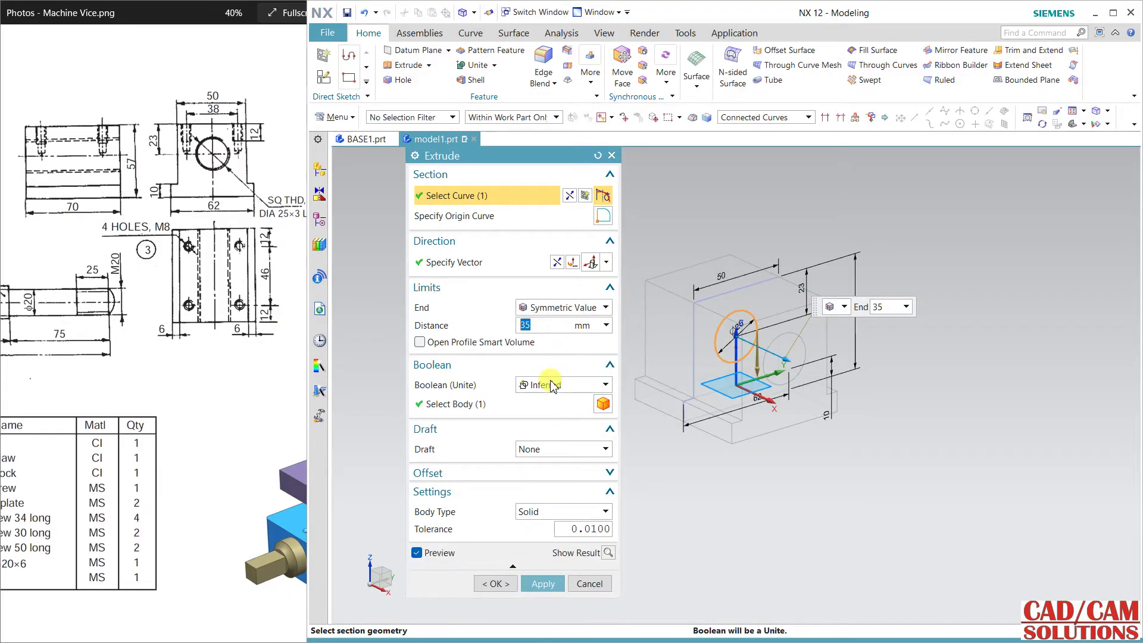
{"action": "left_click", "coordinate": [547, 385]}
{"action": "left_click", "coordinate": [548, 427]}
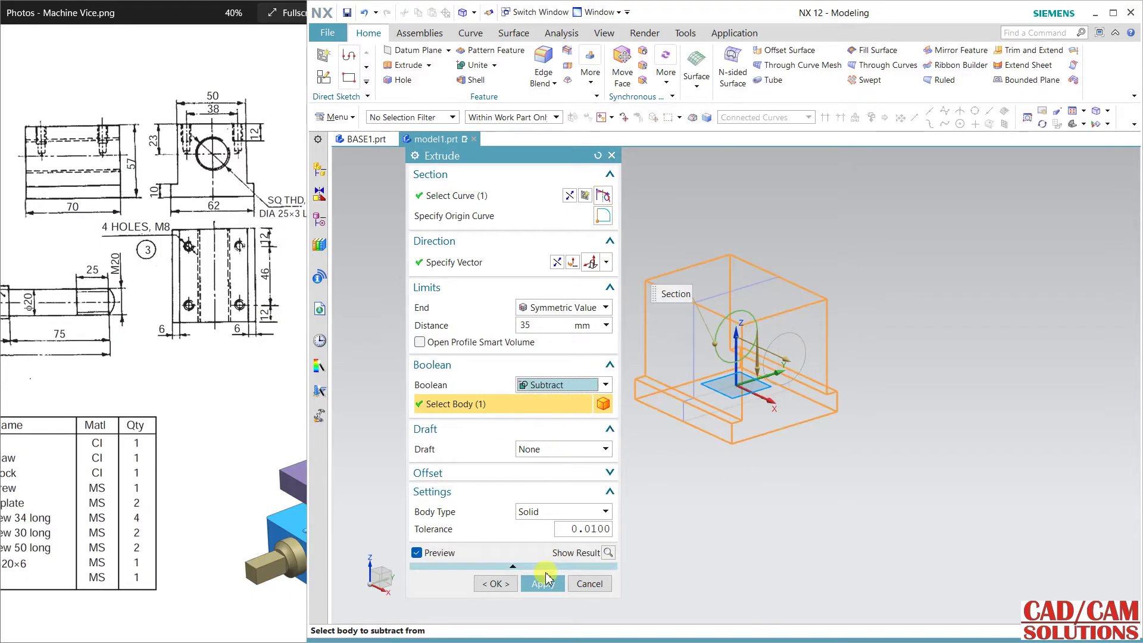
{"action": "left_click", "coordinate": [497, 585]}
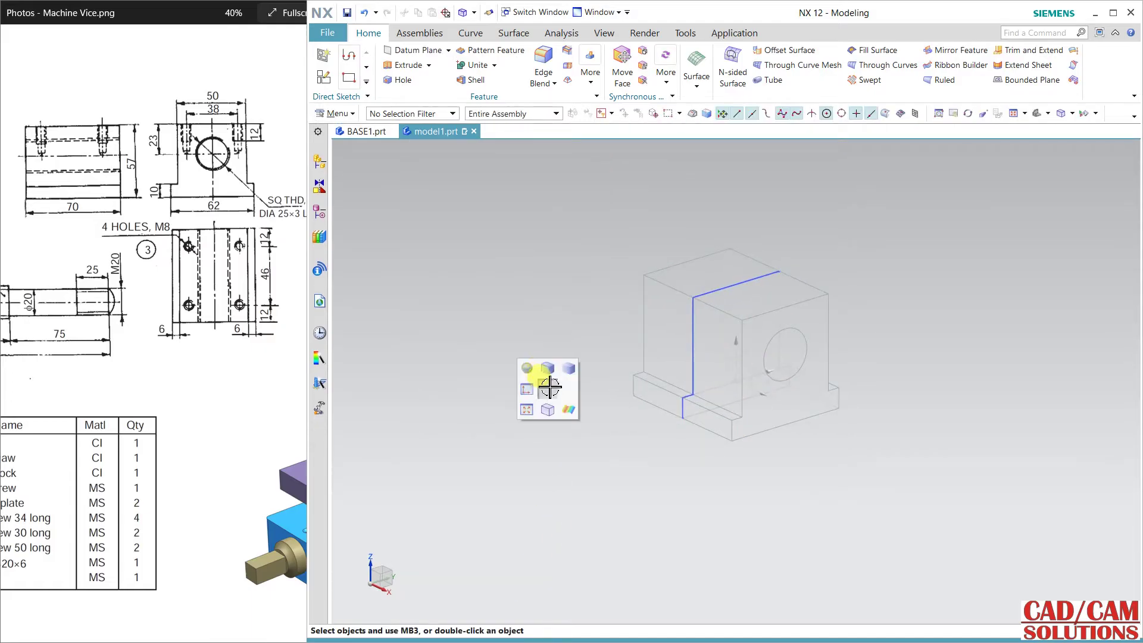
Start a general hole on the block's top face, placing one centre point near a corner in the position sketch
{"action": "mouse_move", "coordinate": [566, 387]}
{"action": "middle_mouse_down"}
{"action": "mouse_move", "coordinate": [629, 447]}
{"action": "mouse_move", "coordinate": [661, 457]}
{"action": "middle_mouse_up"}
{"action": "middle_click_drag", "start_coordinate": [694, 318], "coordinate": [653, 480]}
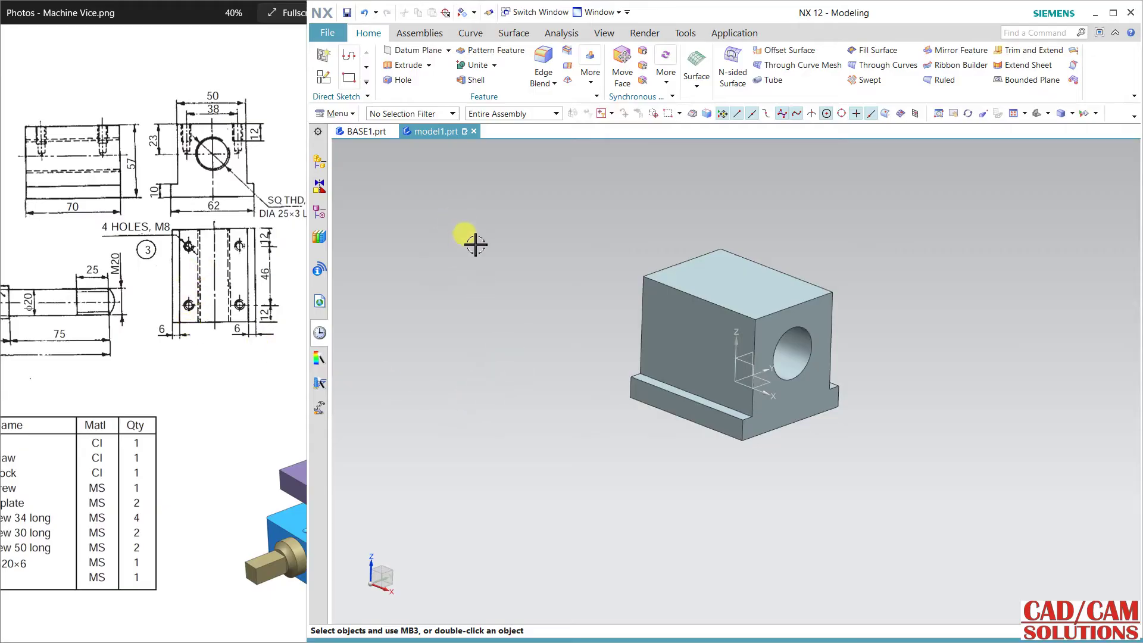
{"action": "middle_click_drag", "start_coordinate": [523, 248], "coordinate": [518, 265]}
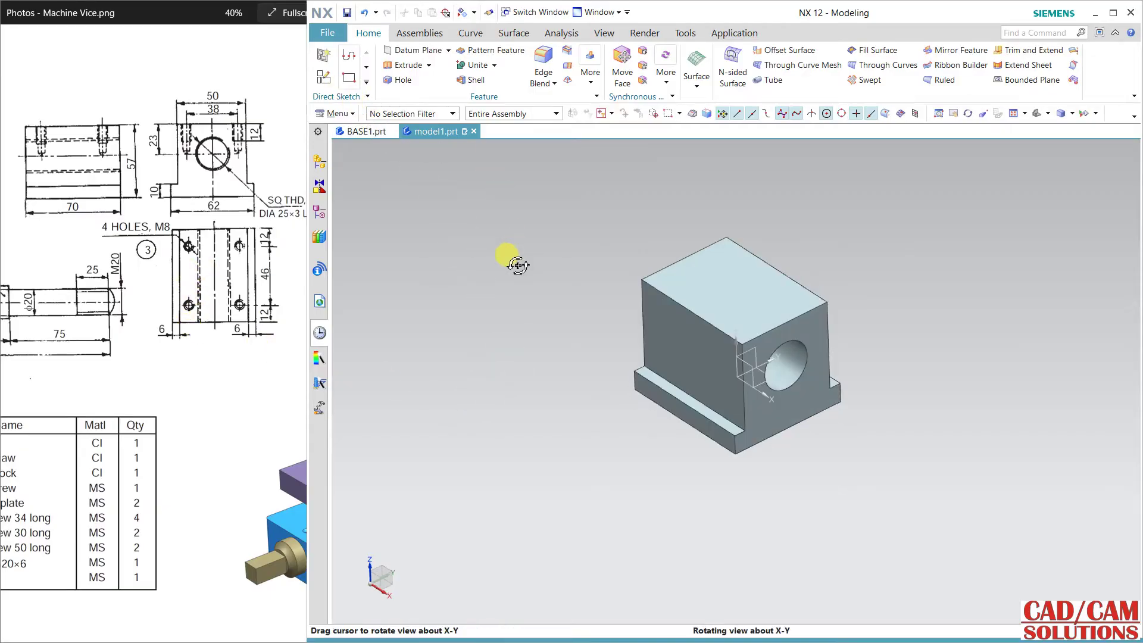
{"action": "left_click", "coordinate": [397, 80]}
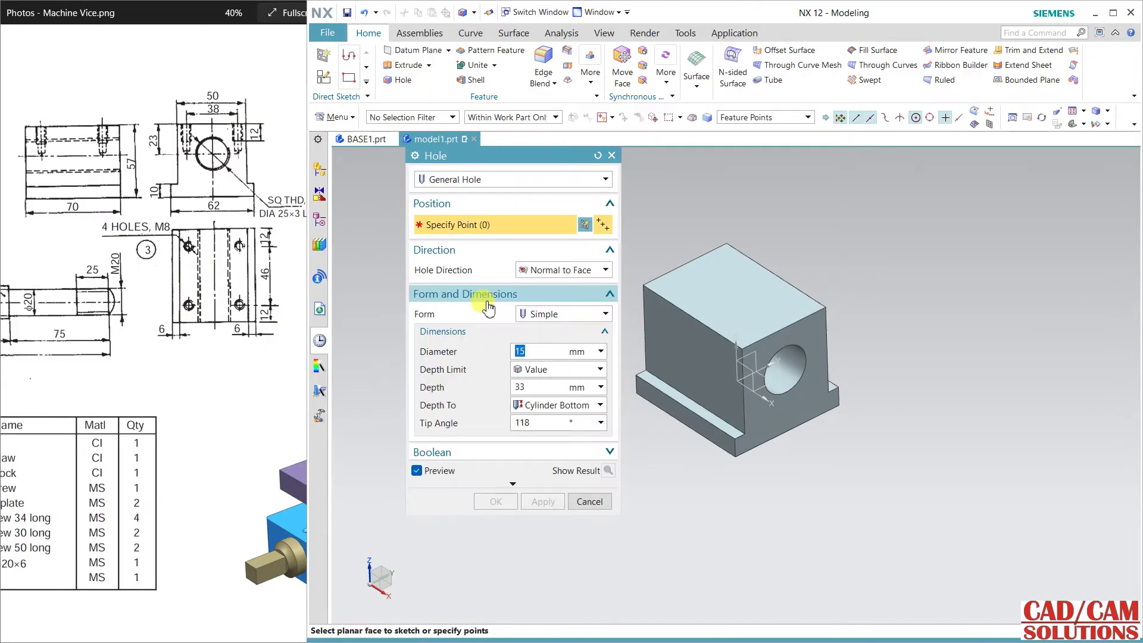
{"action": "left_click", "coordinate": [694, 291]}
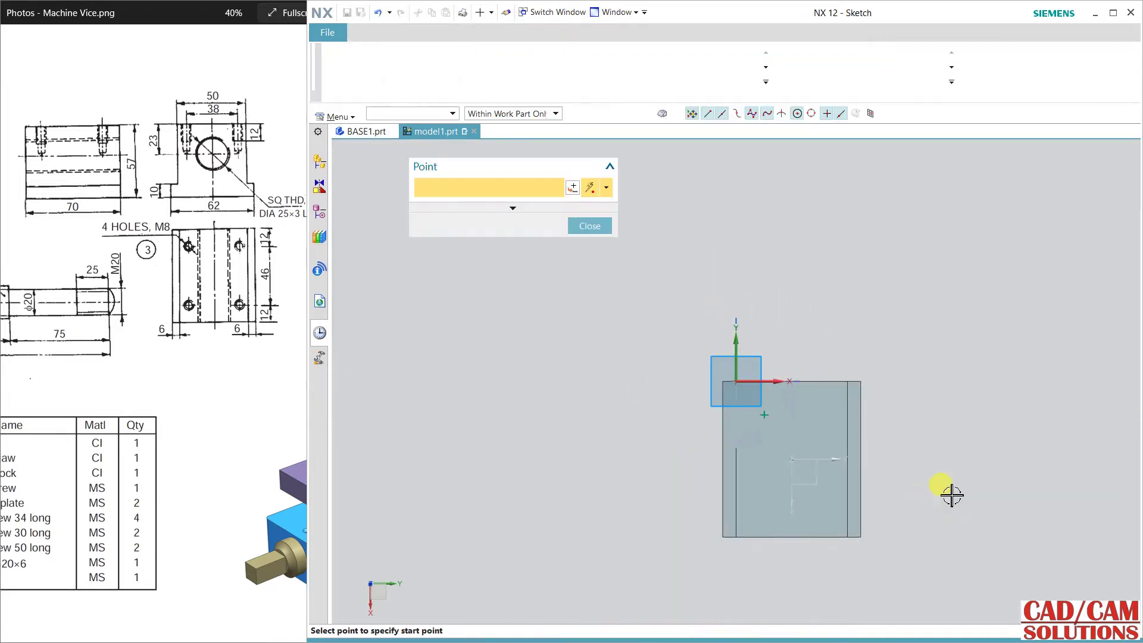
{"action": "middle_click_drag", "start_coordinate": [951, 494], "coordinate": [834, 415], "text": "shift"}
{"action": "scroll", "coordinate": [756, 398], "scroll_direction": "up", "scroll_amount": 3}
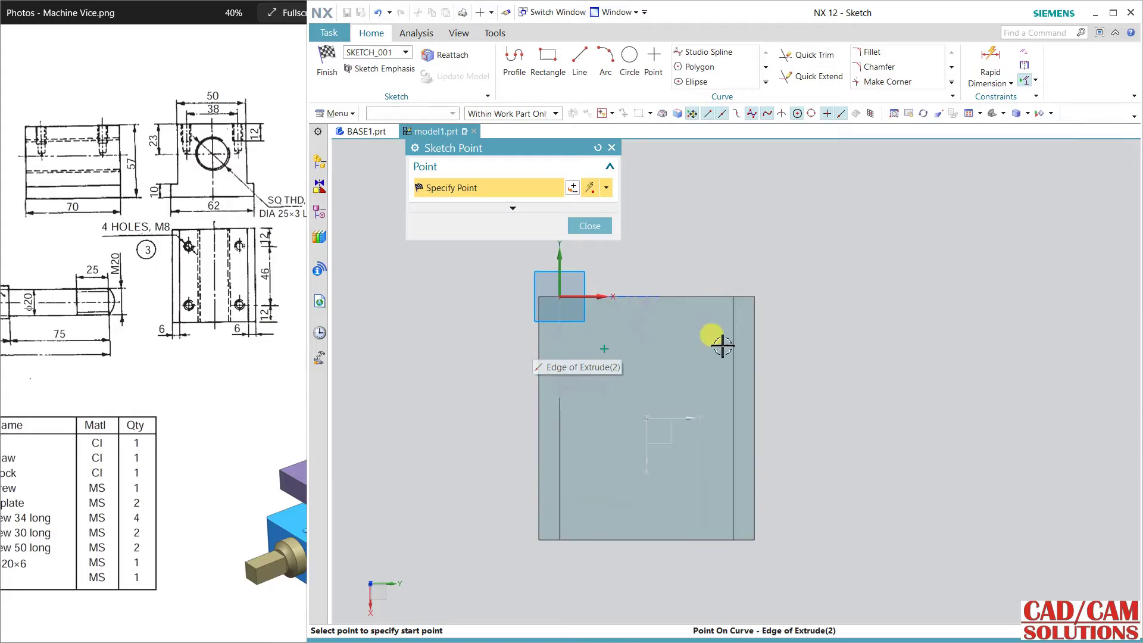
{"action": "middle_click", "coordinate": [794, 345]}
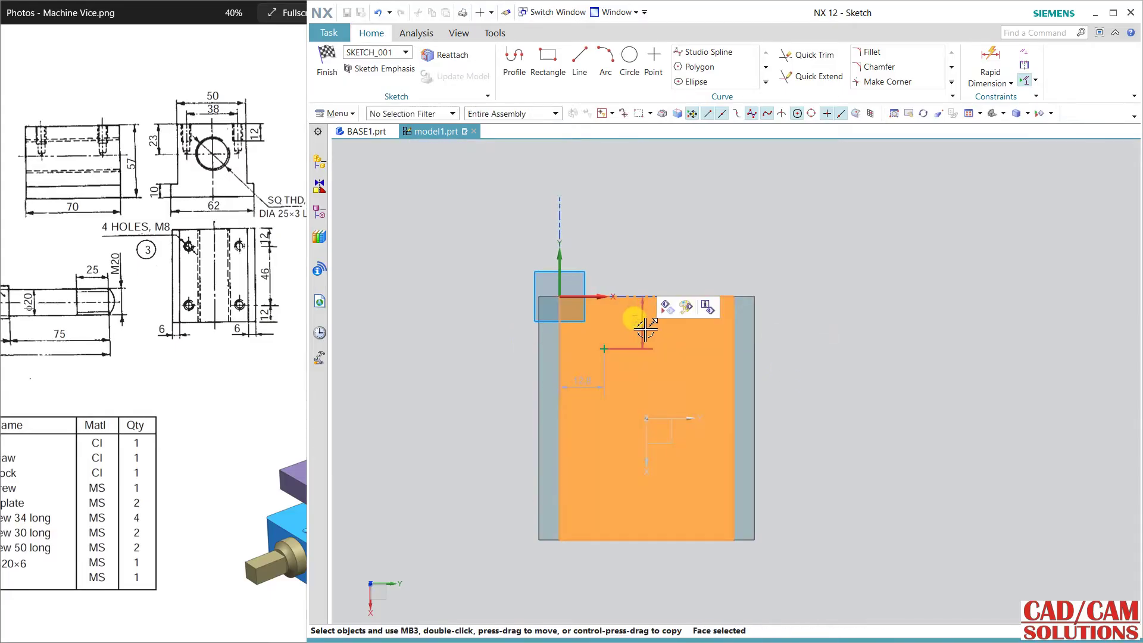
{"action": "key", "text": "ctrl+j"}
{"action": "left_click", "coordinate": [612, 147]}
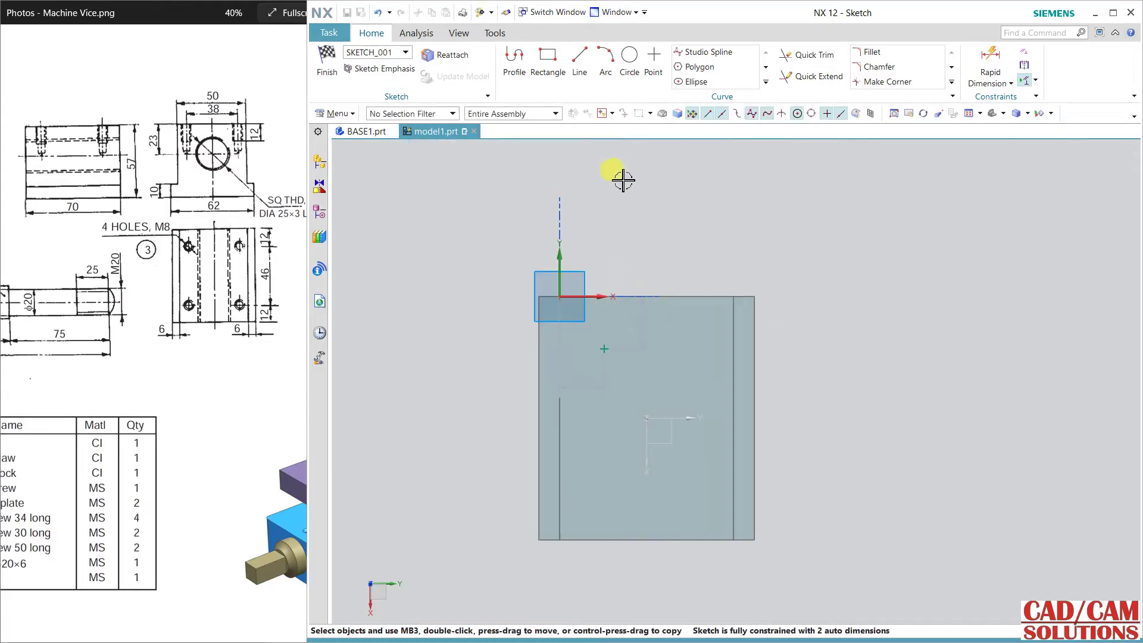
{"action": "left_click", "coordinate": [643, 320]}
{"action": "left_click", "coordinate": [650, 251]}
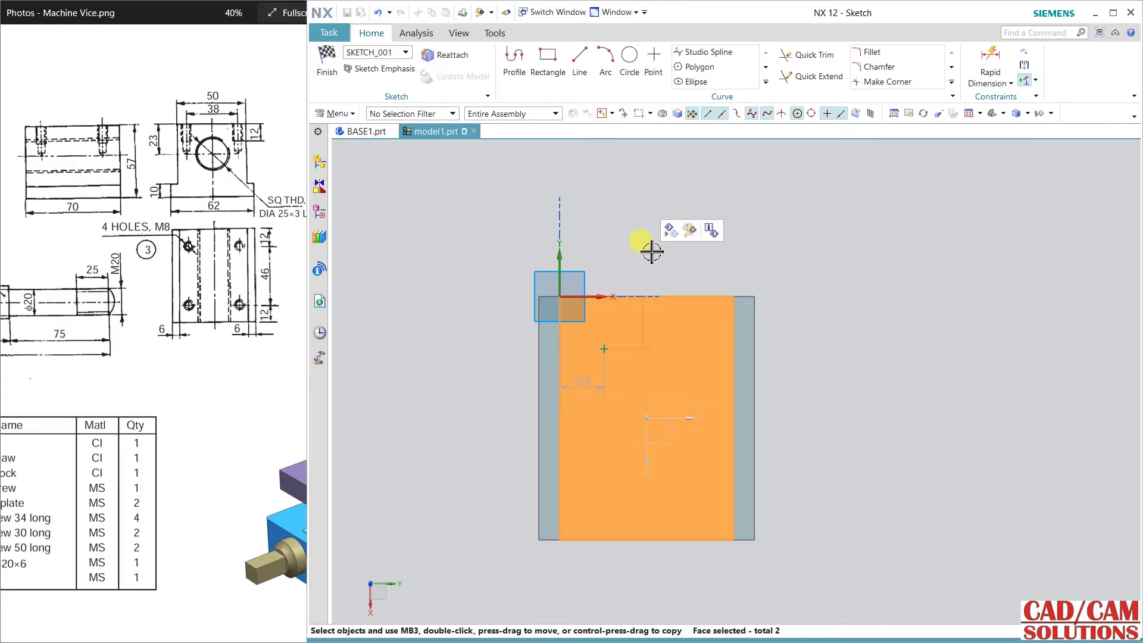
{"action": "key", "text": "Delete"}
Set the hole point's distance from the face edge on the sketch's horizontal axis to 12 mm
{"action": "double_click", "coordinate": [642, 325]}
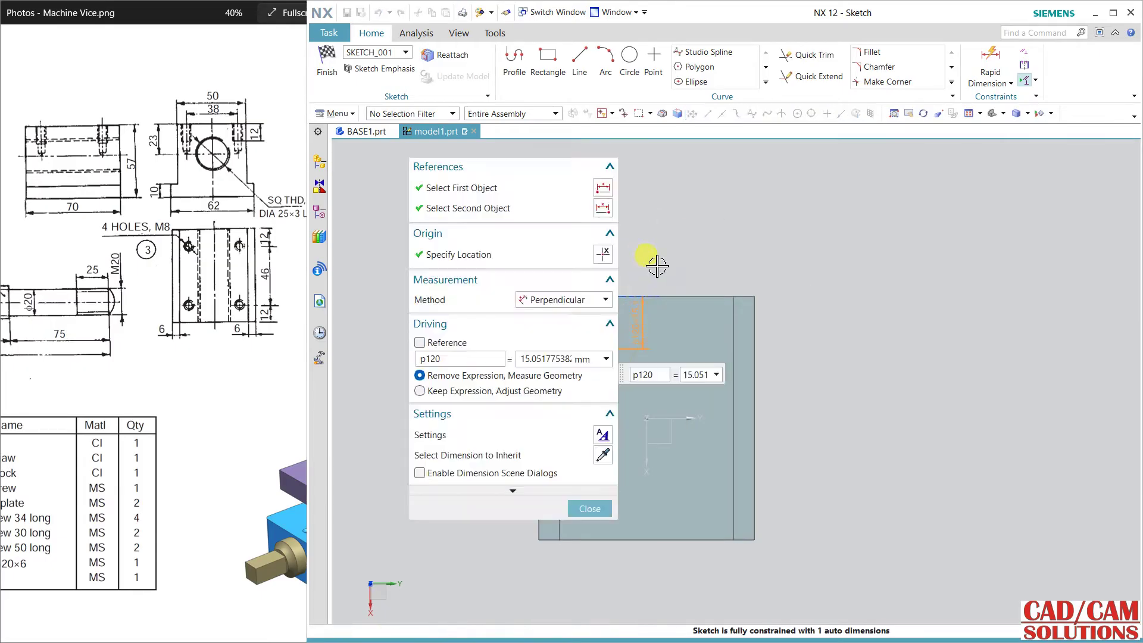
{"action": "left_click", "coordinate": [656, 266]}
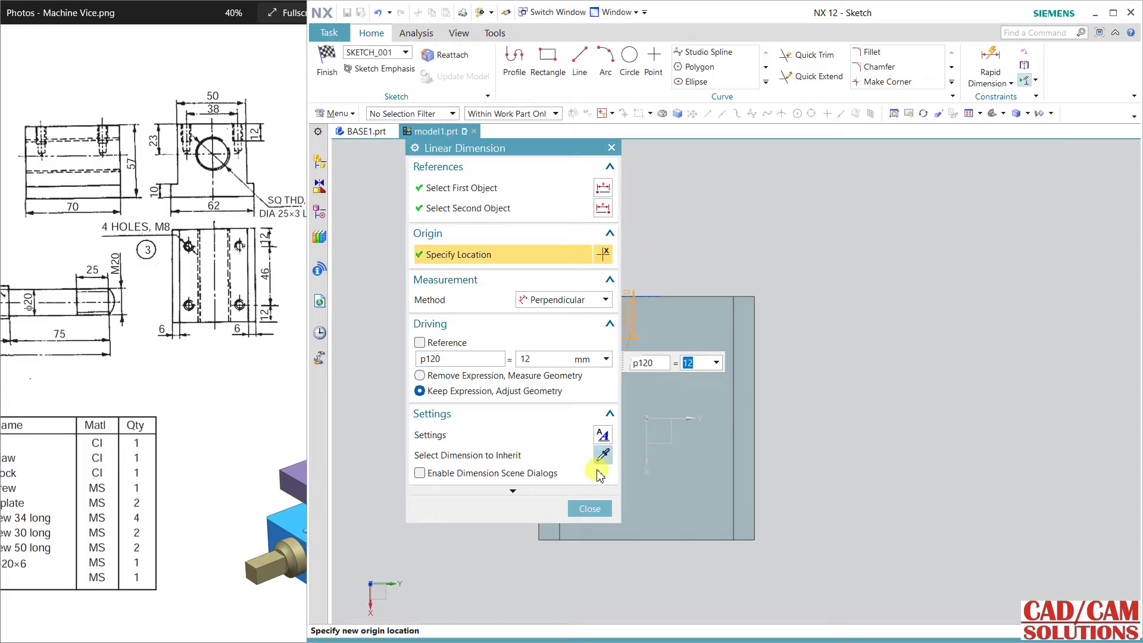
{"action": "left_click", "coordinate": [589, 508]}
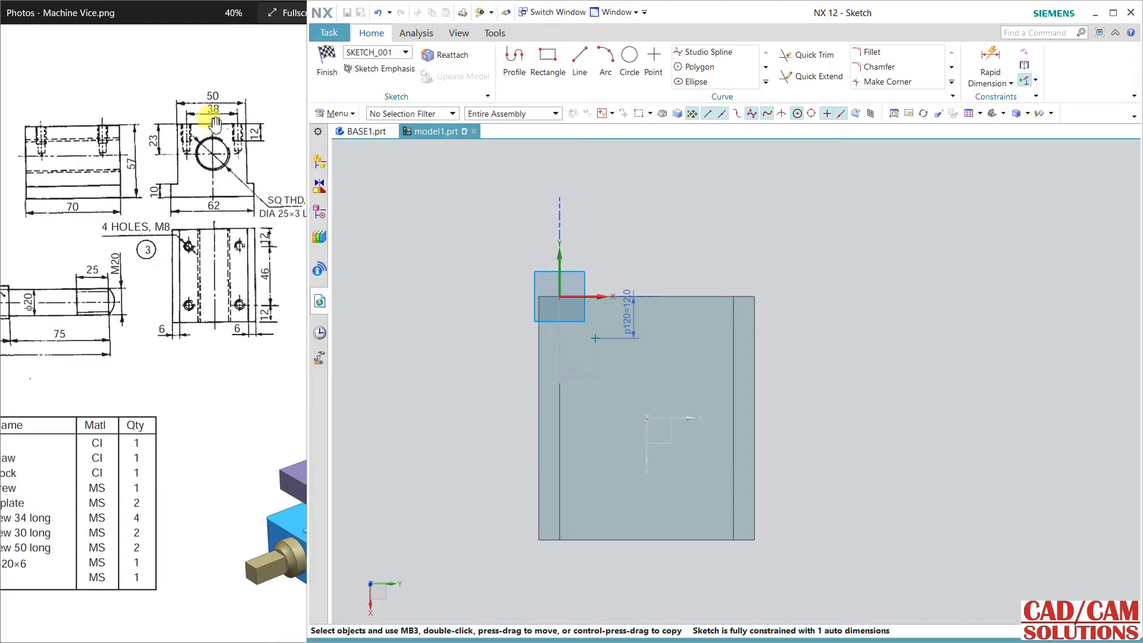
Dimension the hole point 19 mm from the datum X axis along the middle of the top face
{"action": "left_click", "coordinate": [990, 65]}
{"action": "left_click", "coordinate": [646, 447]}
{"action": "left_click_drag", "start_coordinate": [539, 149], "coordinate": [442, 149]}
{"action": "left_click", "coordinate": [589, 326]}
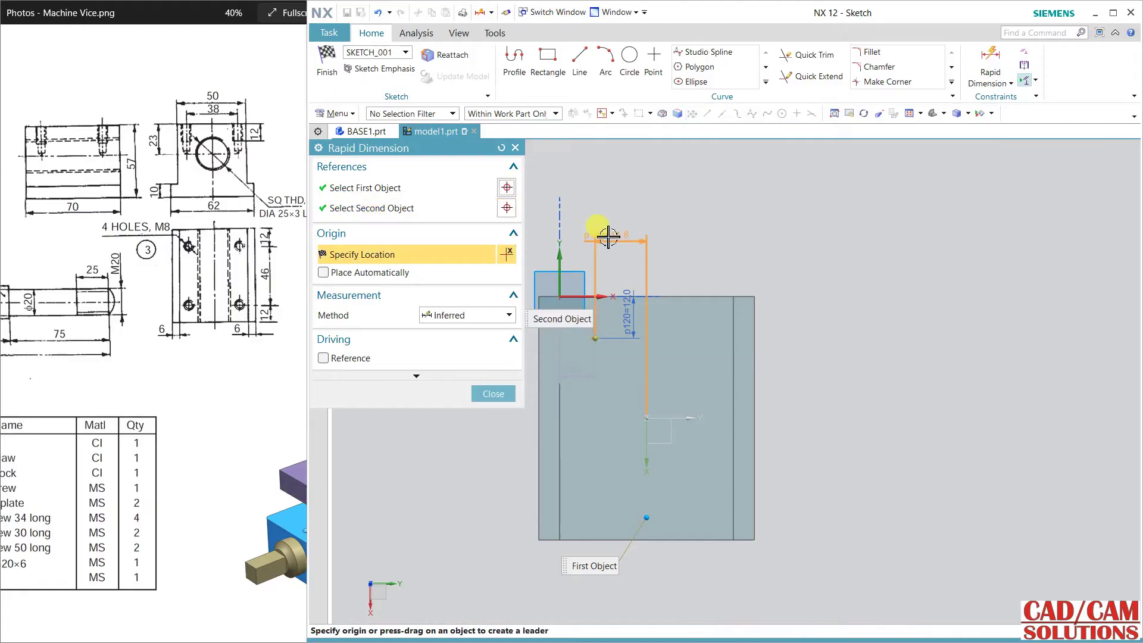
{"action": "left_click", "coordinate": [604, 233]}
{"action": "type", "text": "19"}
{"action": "key", "text": "Return"}
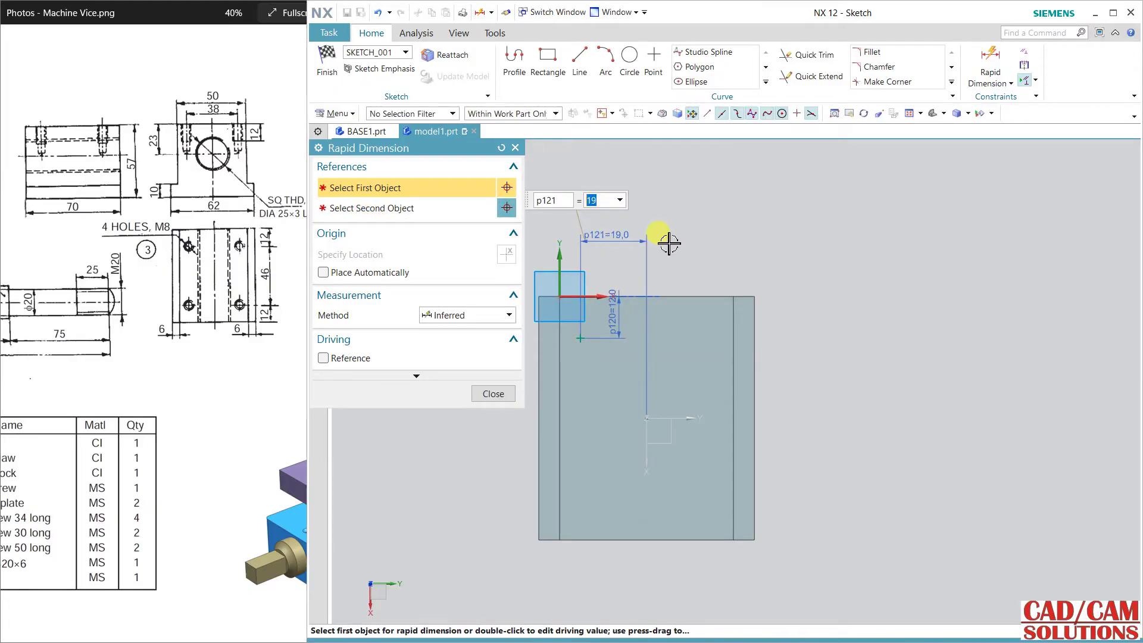
{"action": "left_click", "coordinate": [500, 393]}
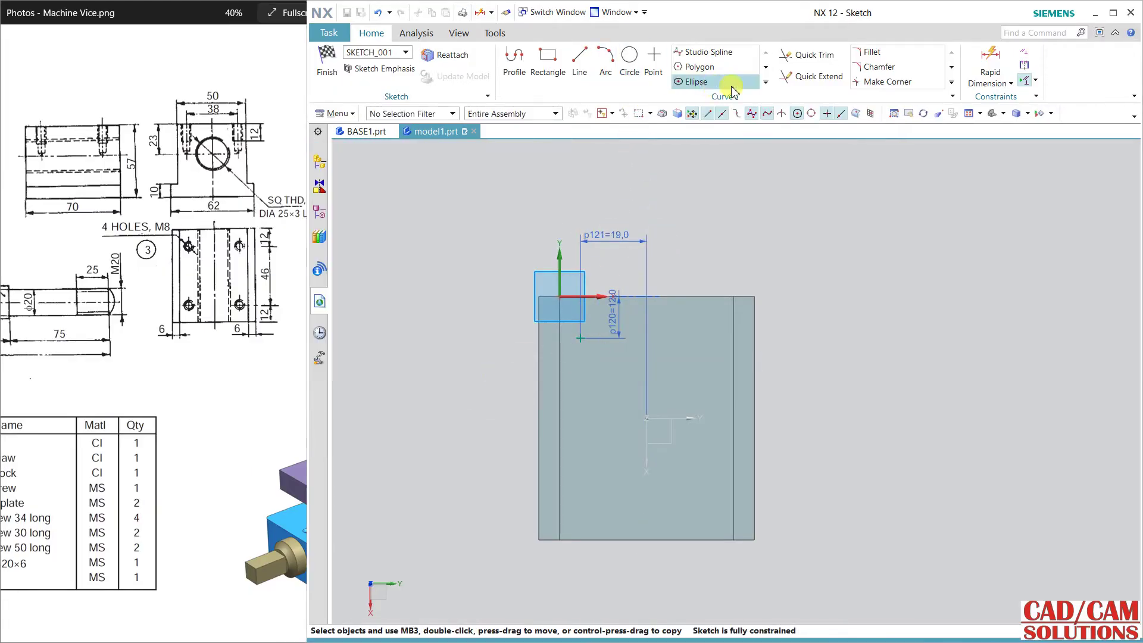
Mirror the hole point about the datum X axis using Mirror Curve
{"action": "left_click", "coordinate": [765, 81]}
{"action": "left_click", "coordinate": [709, 106]}
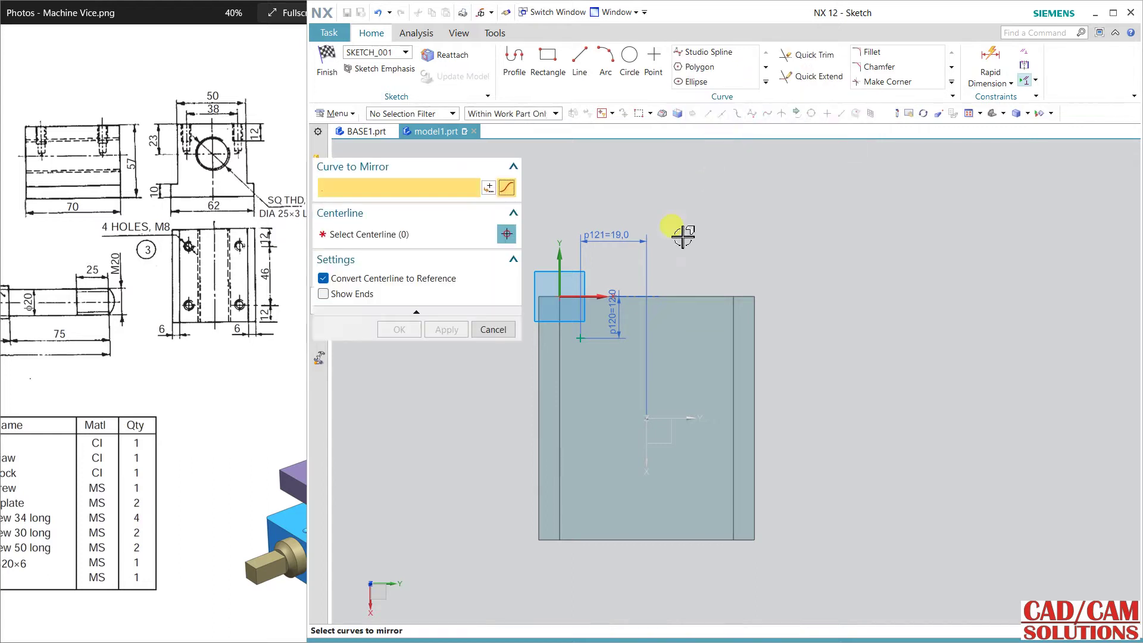
{"action": "left_click", "coordinate": [579, 338]}
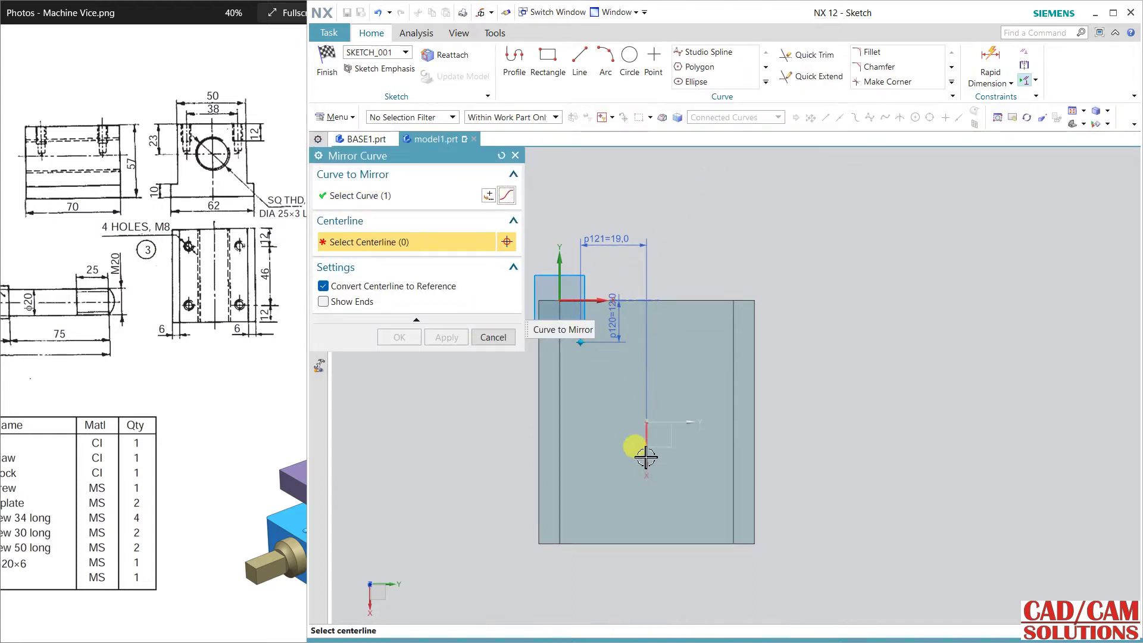
{"action": "left_click", "coordinate": [647, 457]}
{"action": "left_click", "coordinate": [440, 338]}
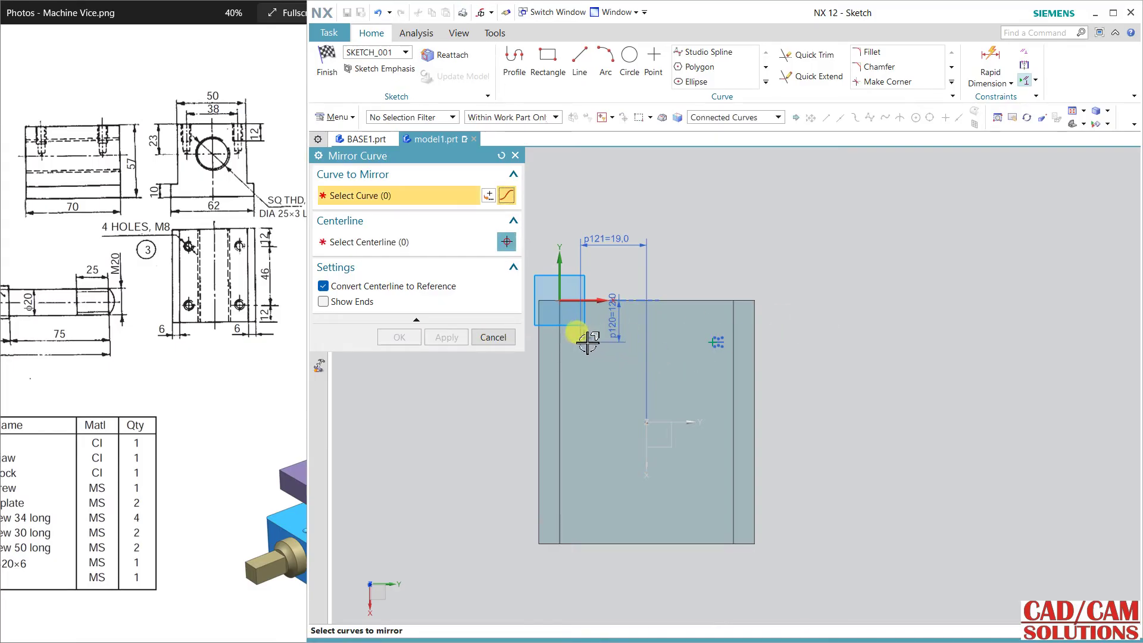
Mirror both hole points about the datum Y axis to complete the four-hole pattern
{"action": "left_click", "coordinate": [584, 346]}
{"action": "left_click", "coordinate": [715, 344]}
{"action": "middle_click", "coordinate": [715, 344]}
{"action": "left_click", "coordinate": [678, 422]}
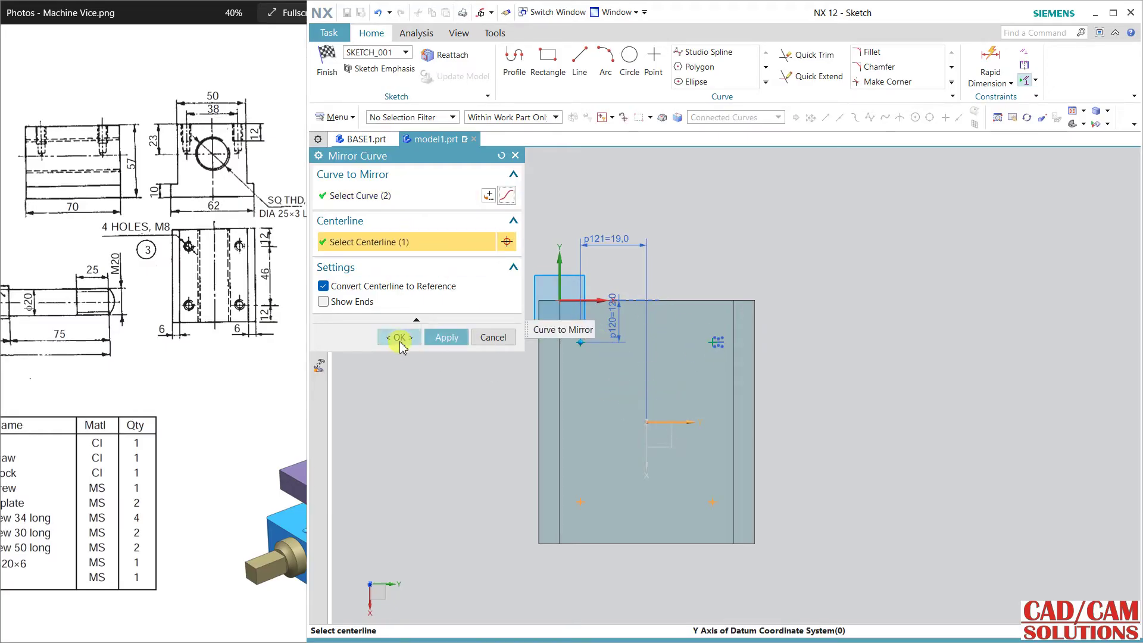
{"action": "left_click", "coordinate": [400, 337]}
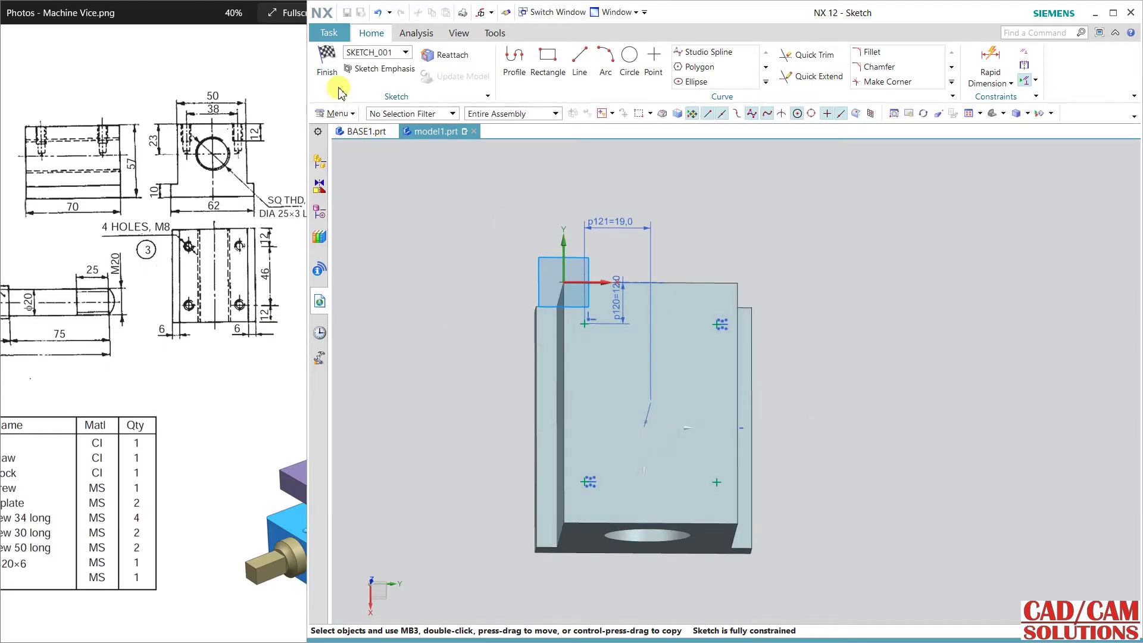
Finish the point sketch and create M8 x 1.25 threaded holes, 23 mm deep, at the four sketched points on the top face
{"action": "left_click", "coordinate": [327, 63]}
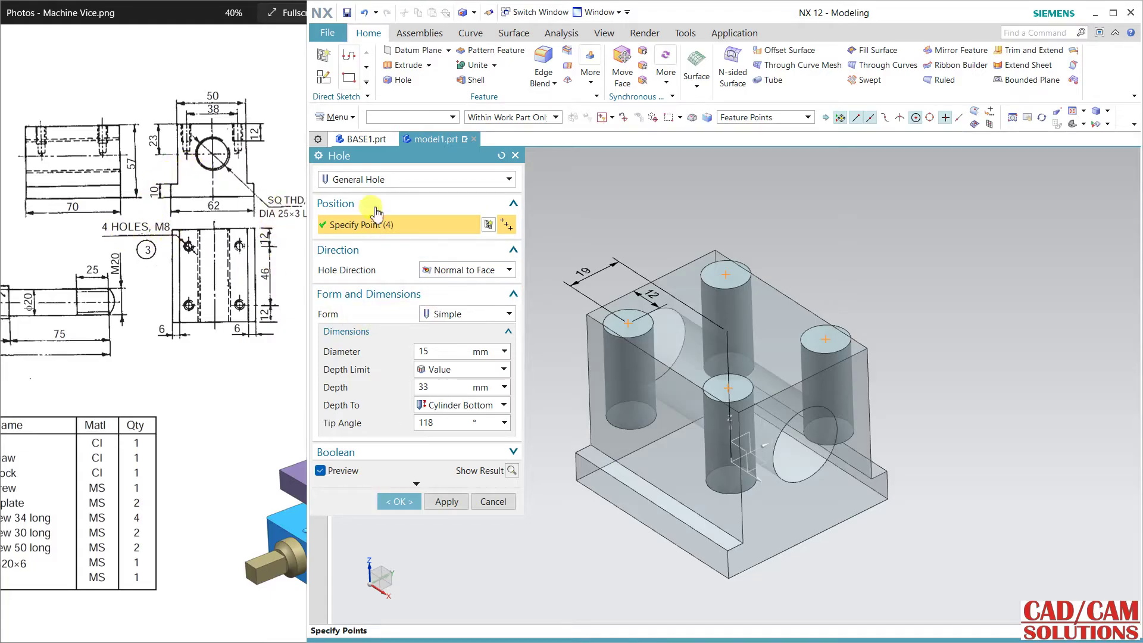
{"action": "left_click", "coordinate": [374, 179]}
{"action": "left_click", "coordinate": [370, 227]}
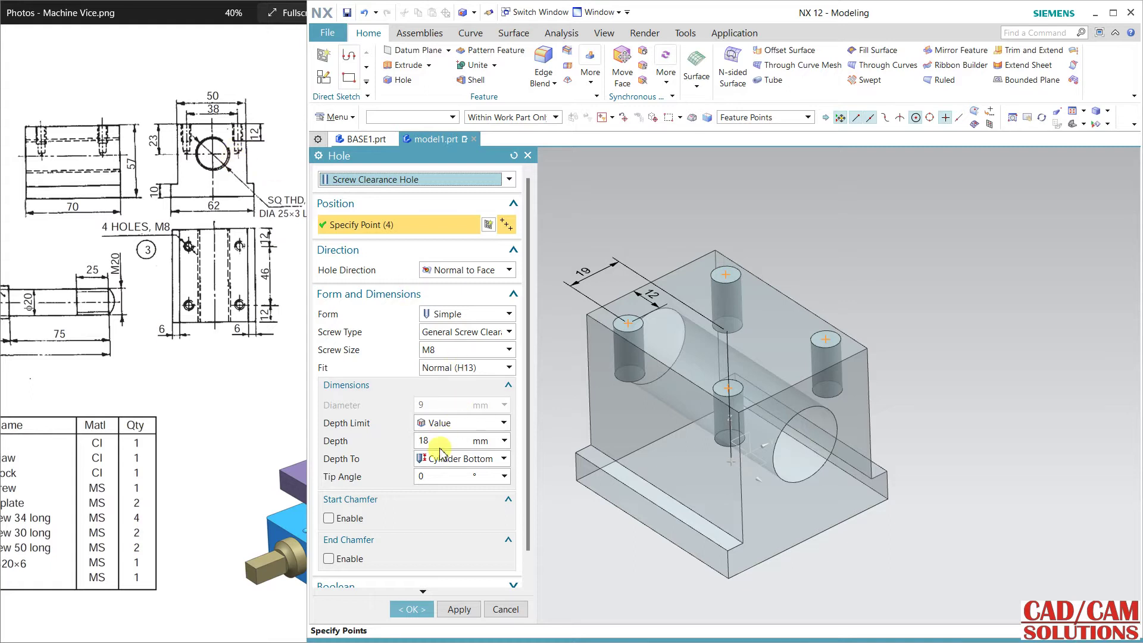
{"action": "left_click", "coordinate": [380, 179]}
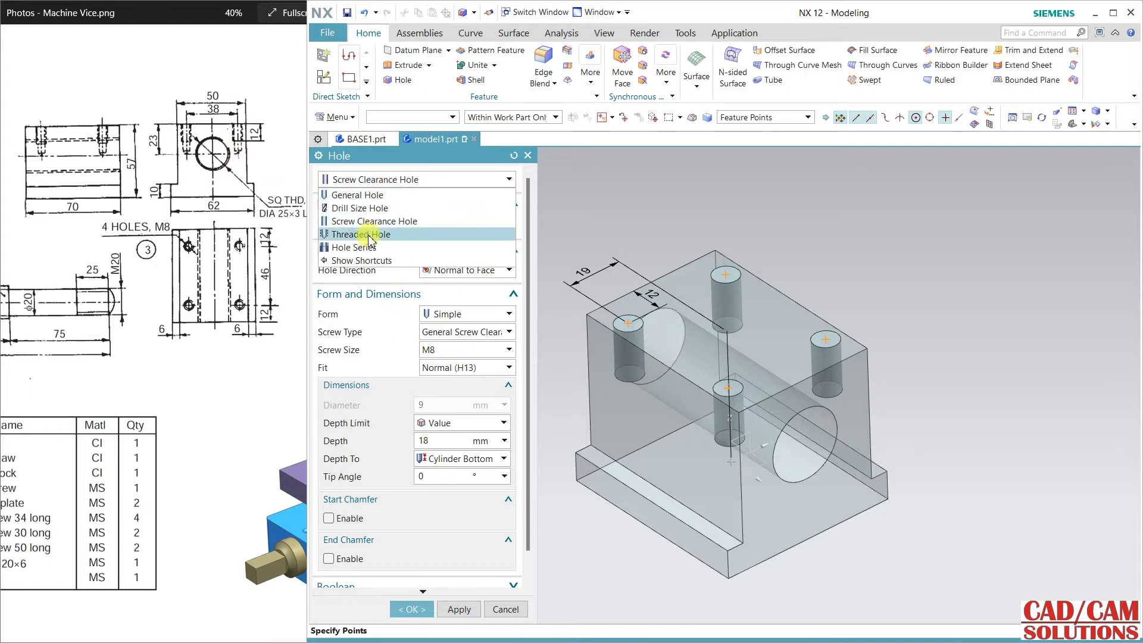
{"action": "left_click", "coordinate": [379, 234]}
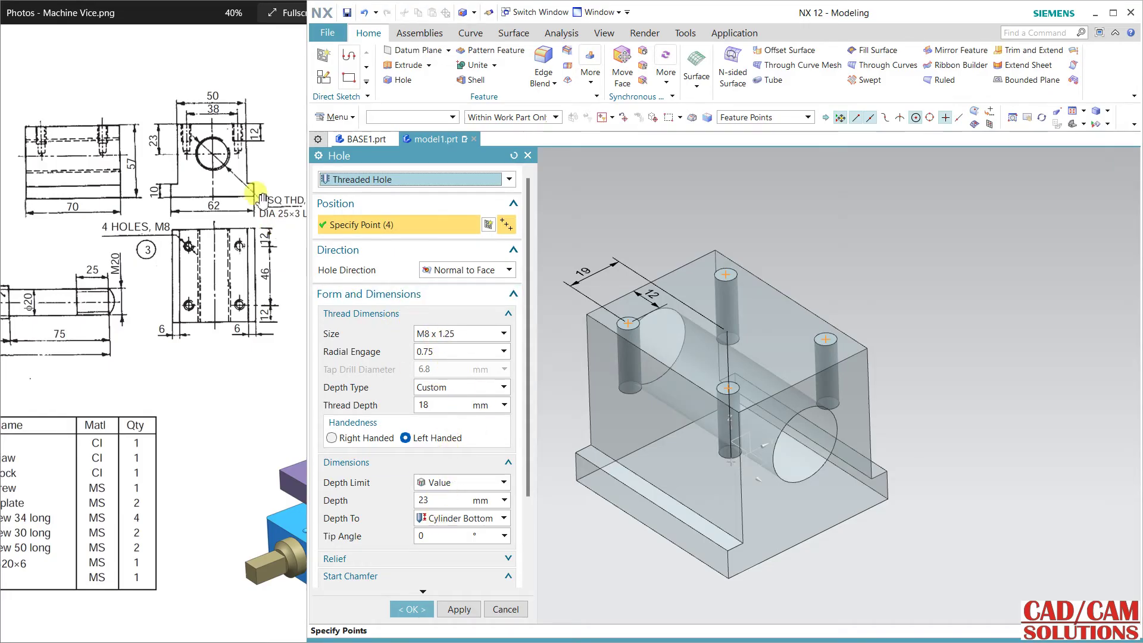
{"action": "double_click", "coordinate": [431, 408]}
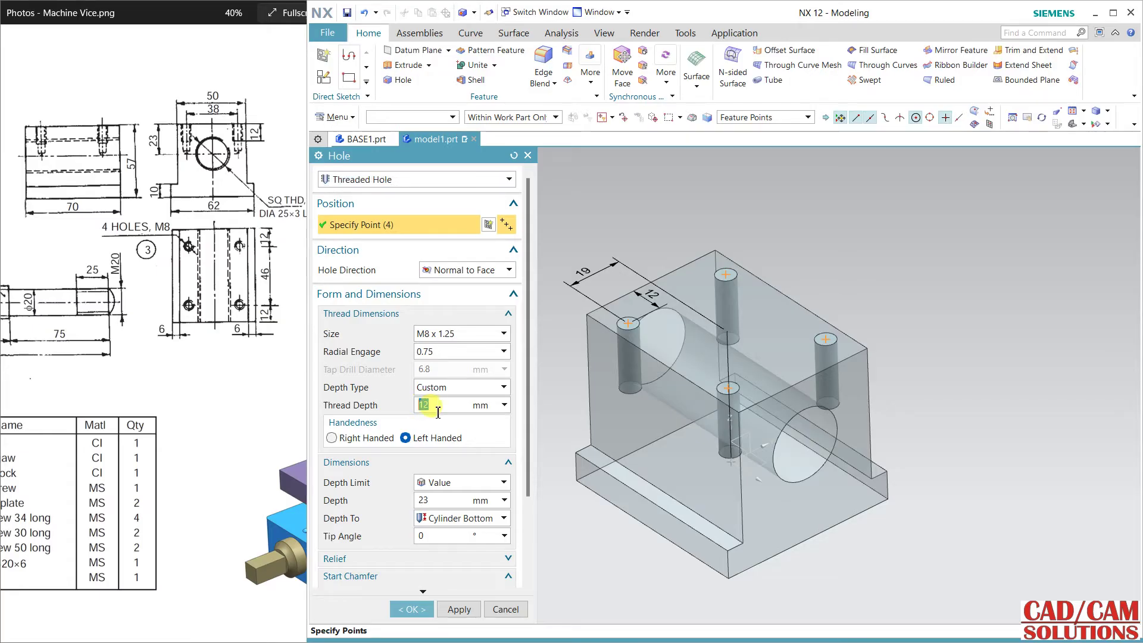
{"action": "left_click", "coordinate": [413, 610]}
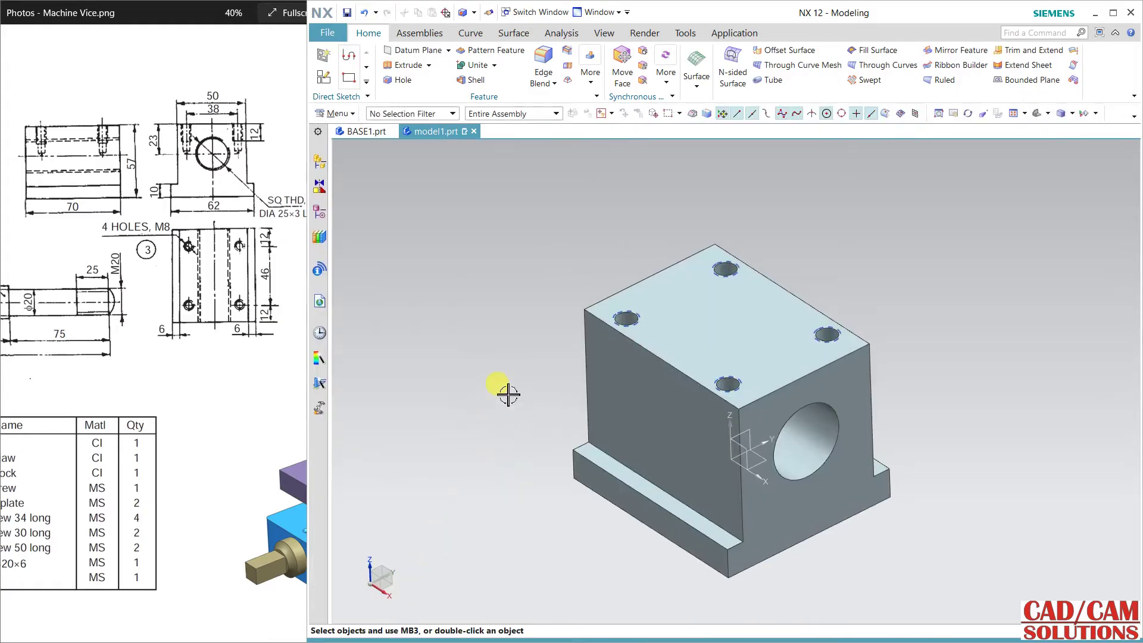
{"action": "mouse_move", "coordinate": [513, 388]}
{"action": "middle_mouse_down"}
{"action": "mouse_move", "coordinate": [512, 434]}
{"action": "mouse_move", "coordinate": [510, 352]}
{"action": "mouse_move", "coordinate": [521, 382]}
{"action": "middle_mouse_up"}
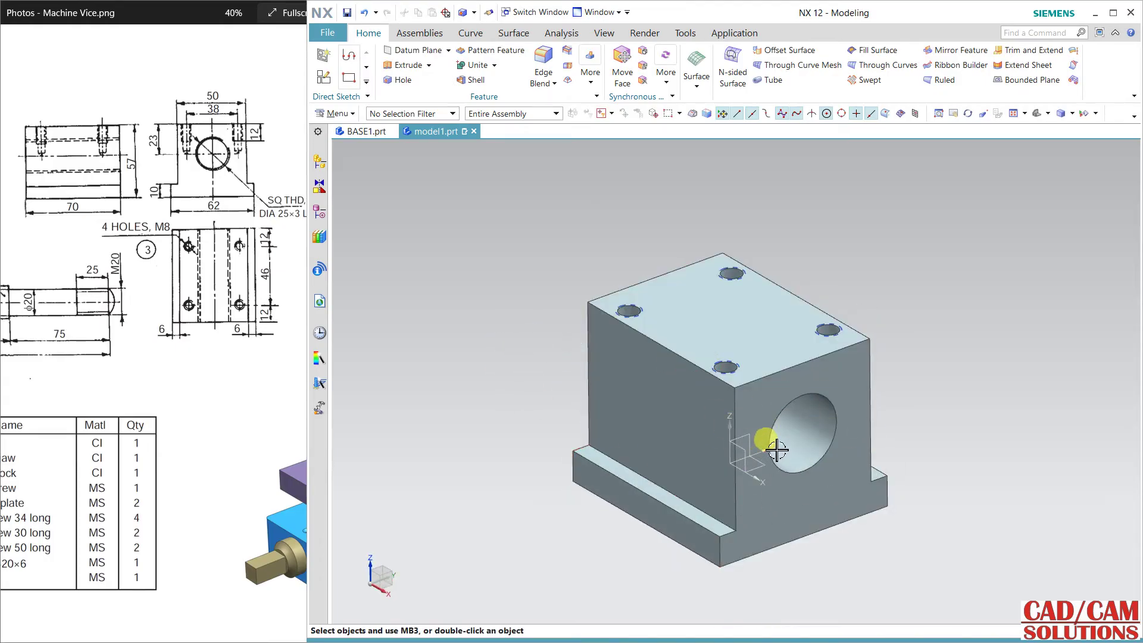
{"action": "left_click", "coordinate": [59, 289]}
{"action": "left_click_drag", "start_coordinate": [58, 290], "coordinate": [158, 304]}
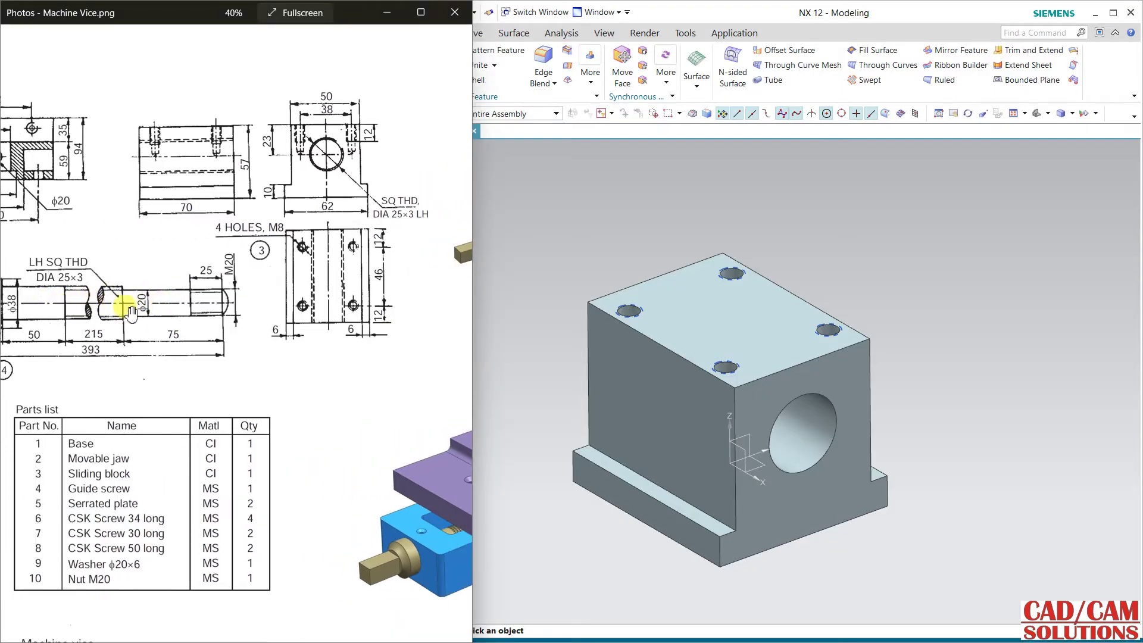
{"action": "left_click_drag", "start_coordinate": [122, 309], "coordinate": [3, 307]}
{"action": "left_click", "coordinate": [552, 217]}
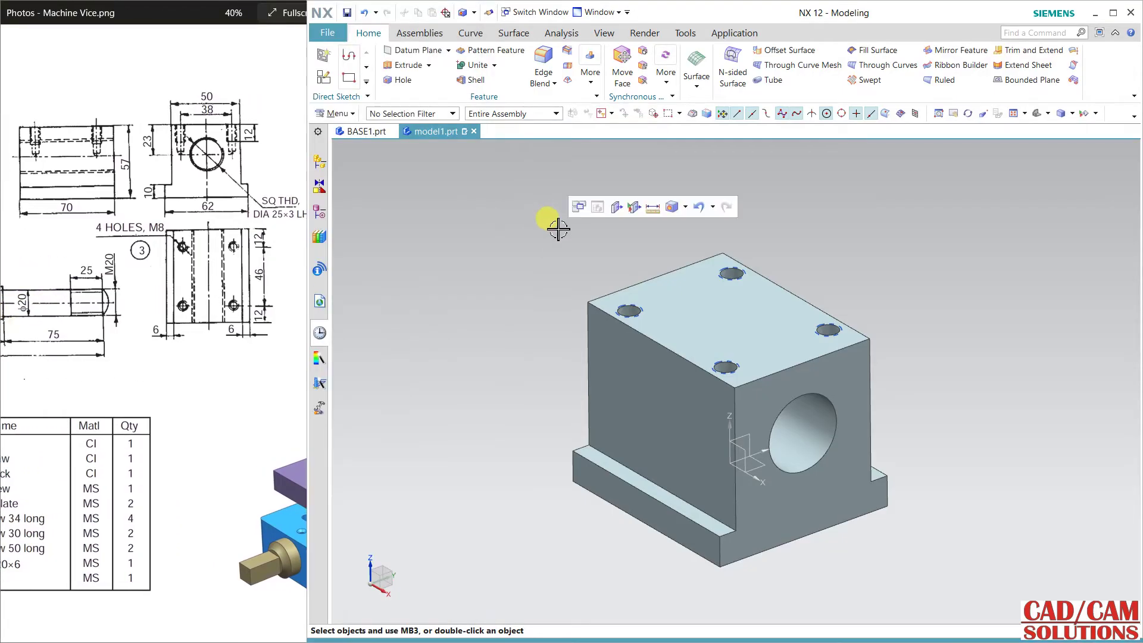
Change the sliding block body's display colour to light pink
{"action": "left_click", "coordinate": [666, 326]}
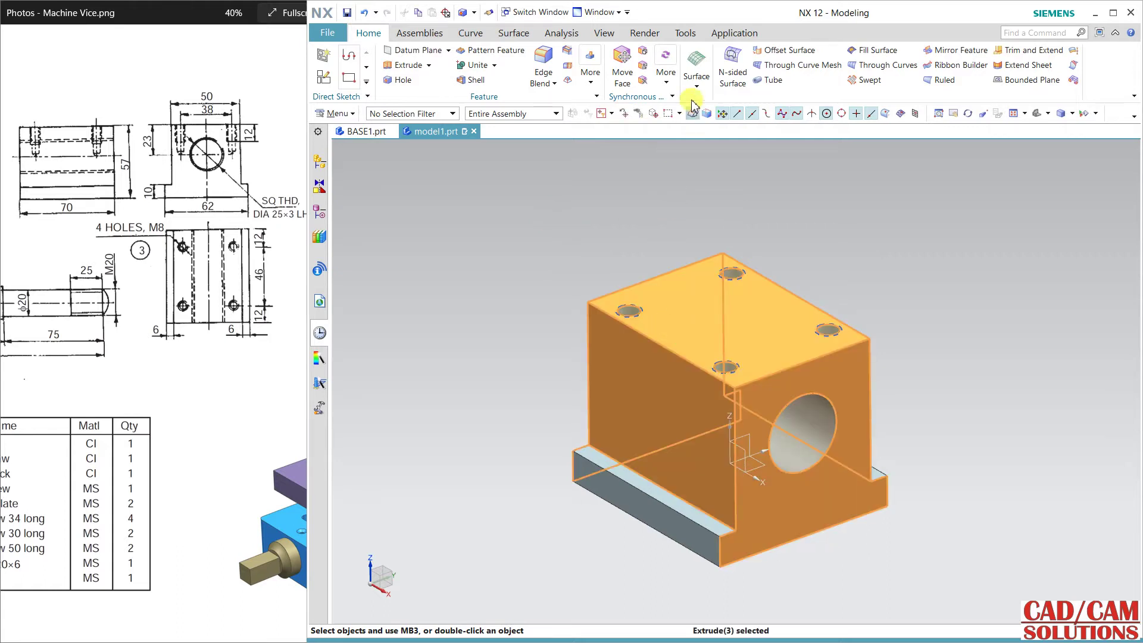
{"action": "left_click", "coordinate": [619, 36]}
{"action": "left_click", "coordinate": [780, 65]}
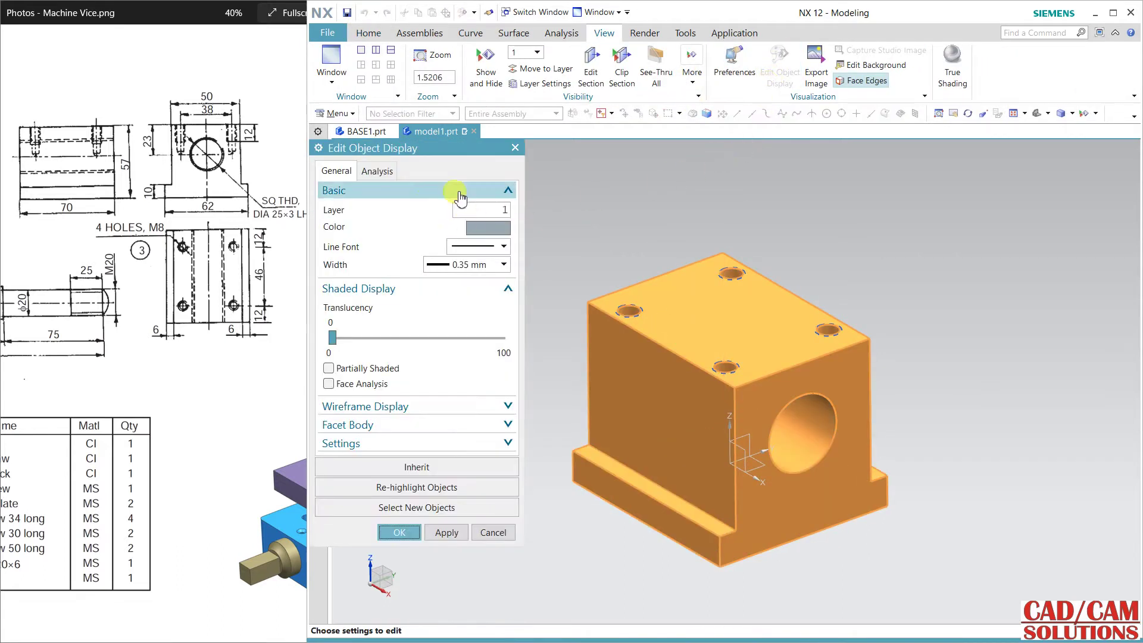
{"action": "left_click", "coordinate": [479, 228]}
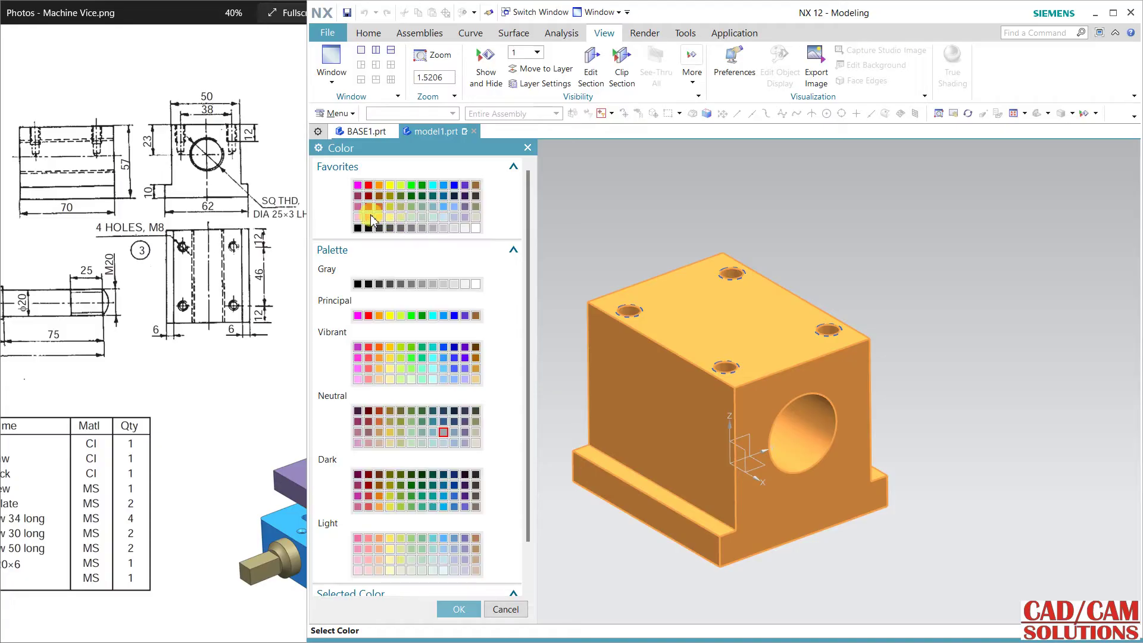
{"action": "left_click", "coordinate": [475, 611]}
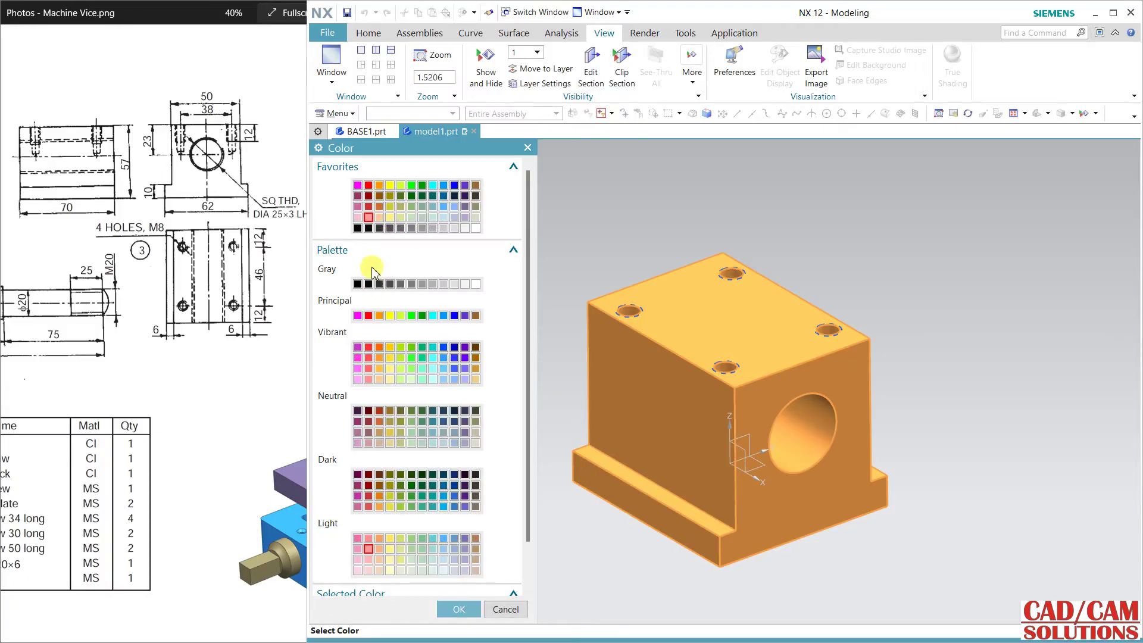
{"action": "left_click", "coordinate": [456, 608]}
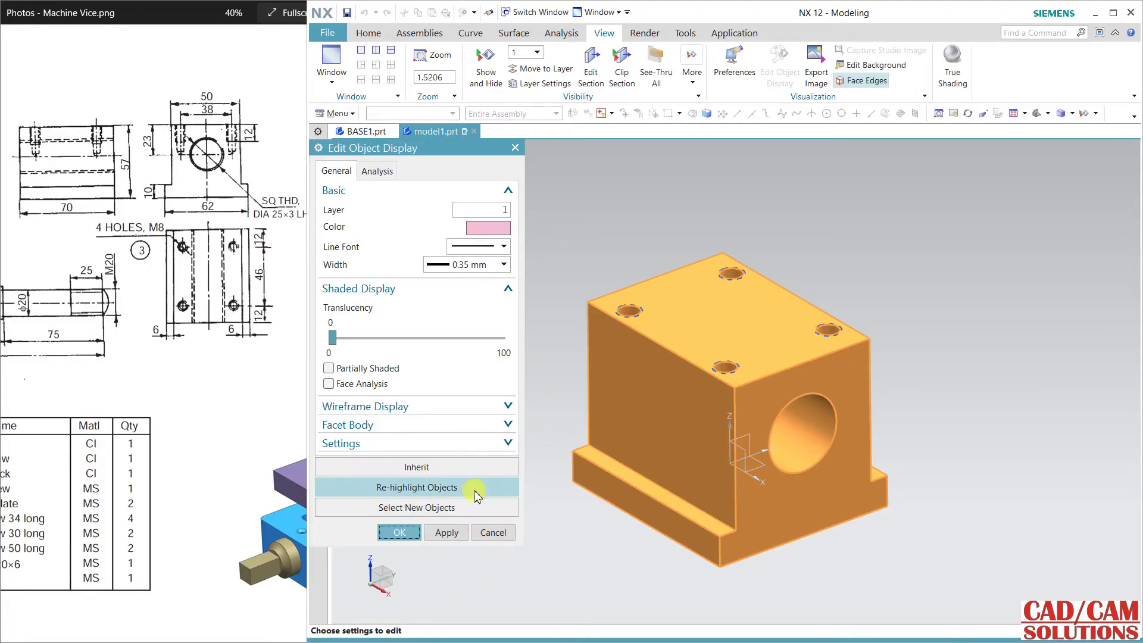
{"action": "left_click", "coordinate": [458, 534]}
{"action": "left_click", "coordinate": [399, 532]}
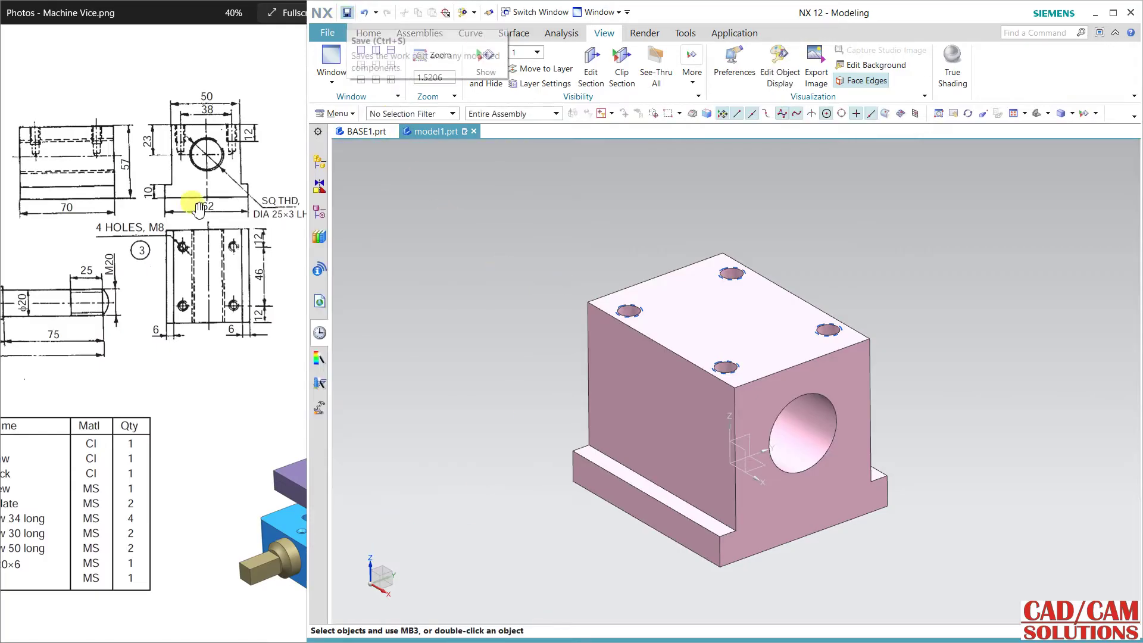
Save the sliding block part as SLIDINIG BLOCK1 in the NX ASSEMBLY folder
{"action": "left_click", "coordinate": [151, 275]}
{"action": "left_click_drag", "start_coordinate": [151, 275], "coordinate": [223, 277]}
{"action": "left_click_drag", "start_coordinate": [170, 304], "coordinate": [208, 304]}
{"action": "left_click", "coordinate": [505, 255]}
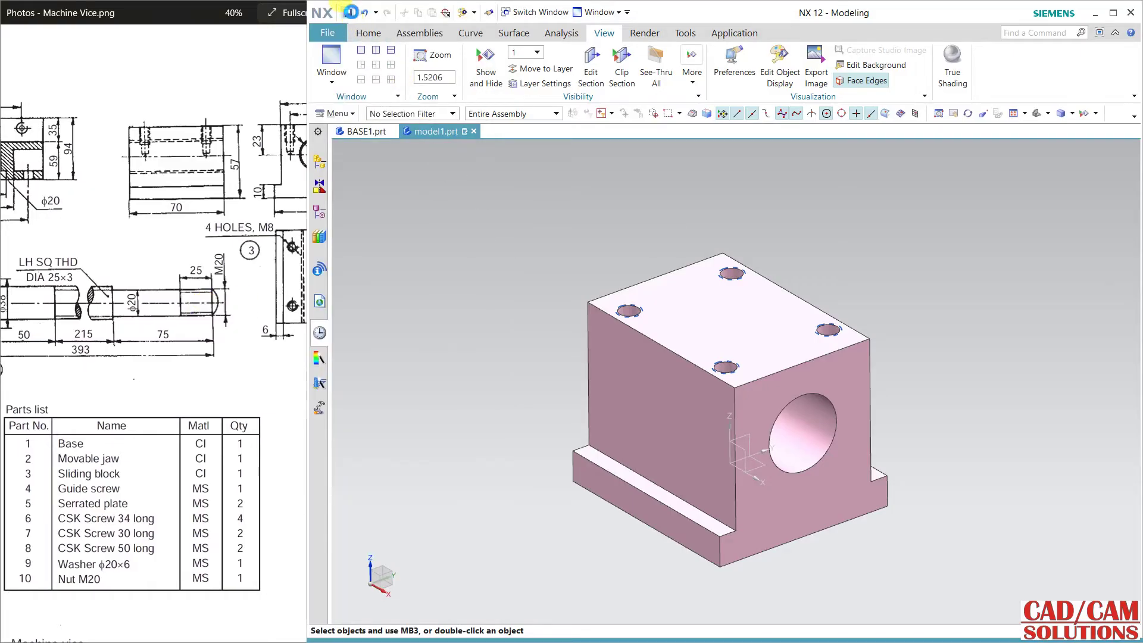
{"action": "left_click", "coordinate": [346, 13]}
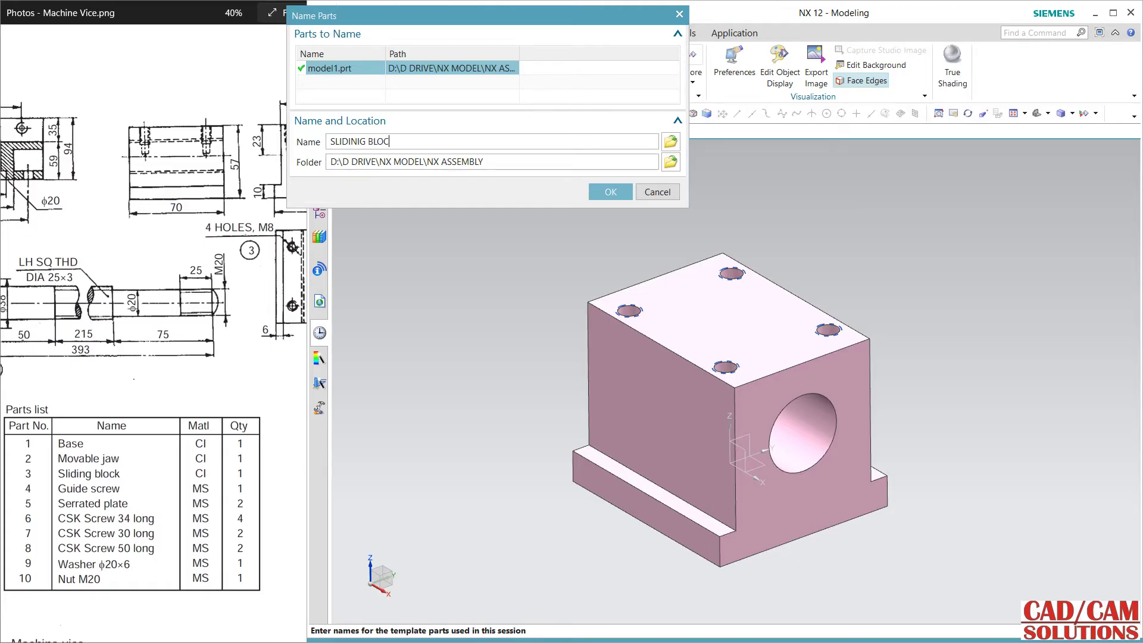
{"action": "type", "text": "SLIDINIG BLOCK1"}
{"action": "key", "text": "Return"}
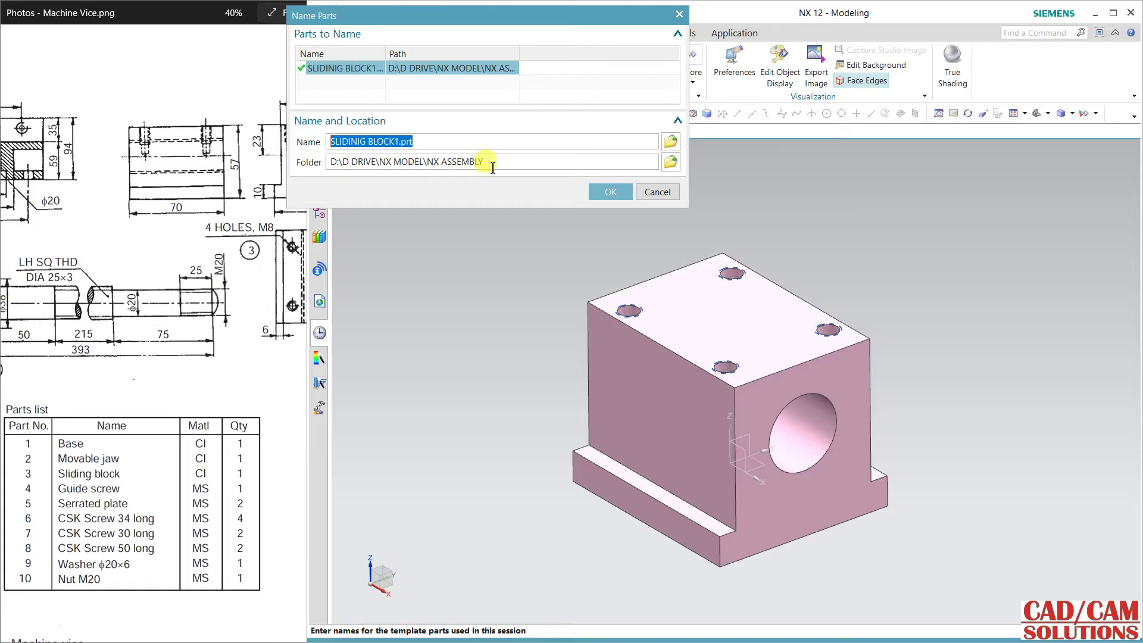
{"action": "left_click", "coordinate": [608, 192]}
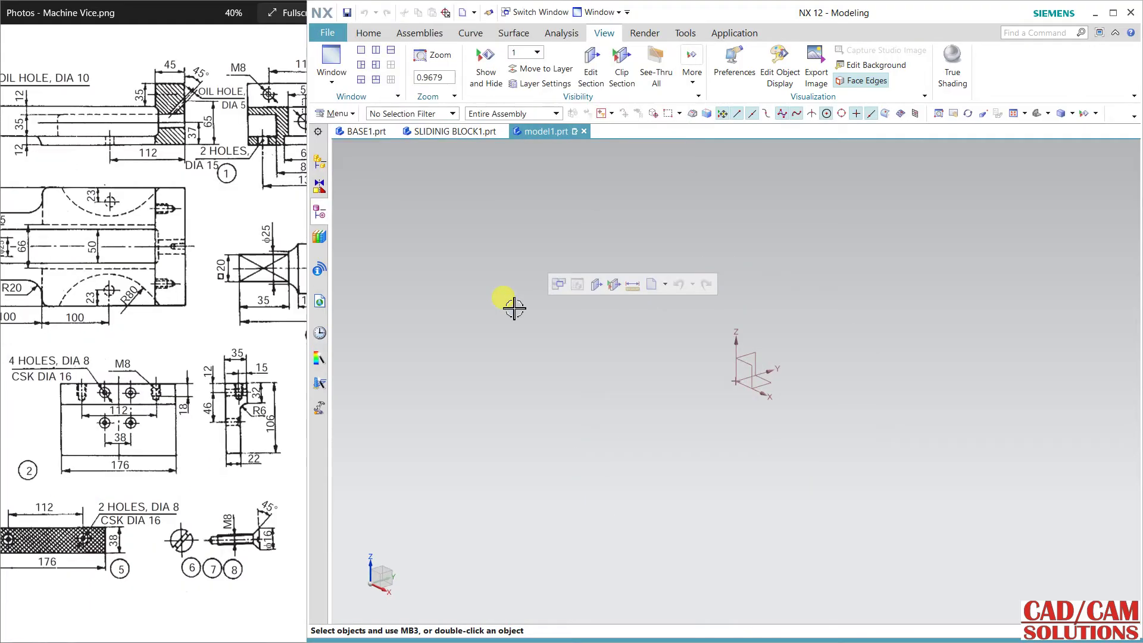
Bring the movable jaw's drawing views into sight and start a sketch on the YZ datum plane with the Y axis horizontal
{"action": "middle_click_drag", "start_coordinate": [510, 302], "coordinate": [492, 306]}
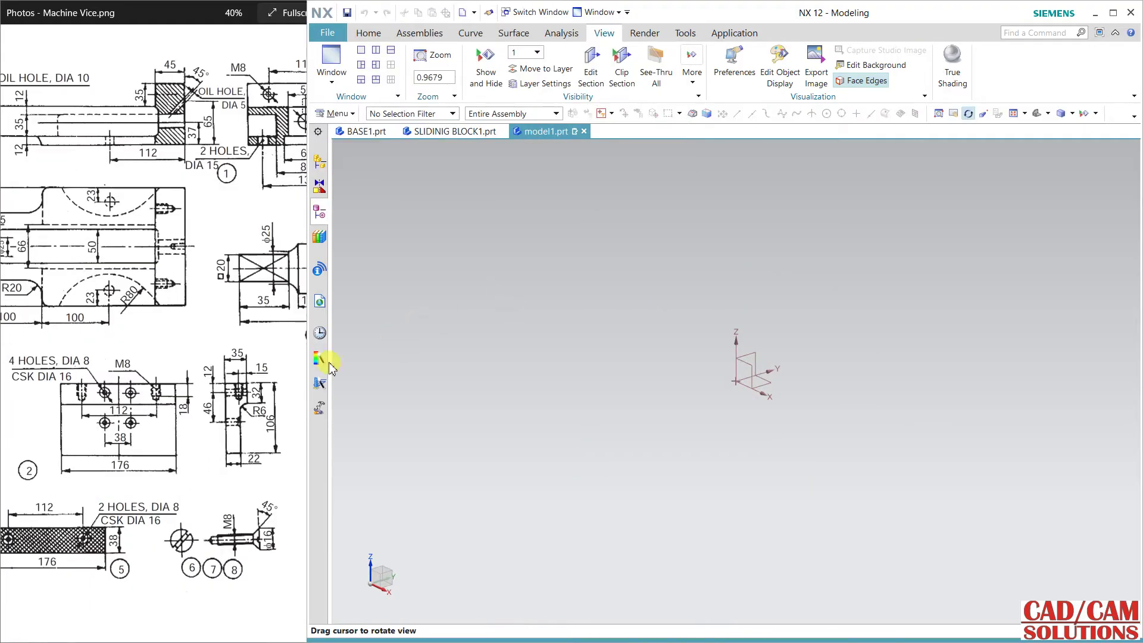
{"action": "left_click", "coordinate": [174, 447]}
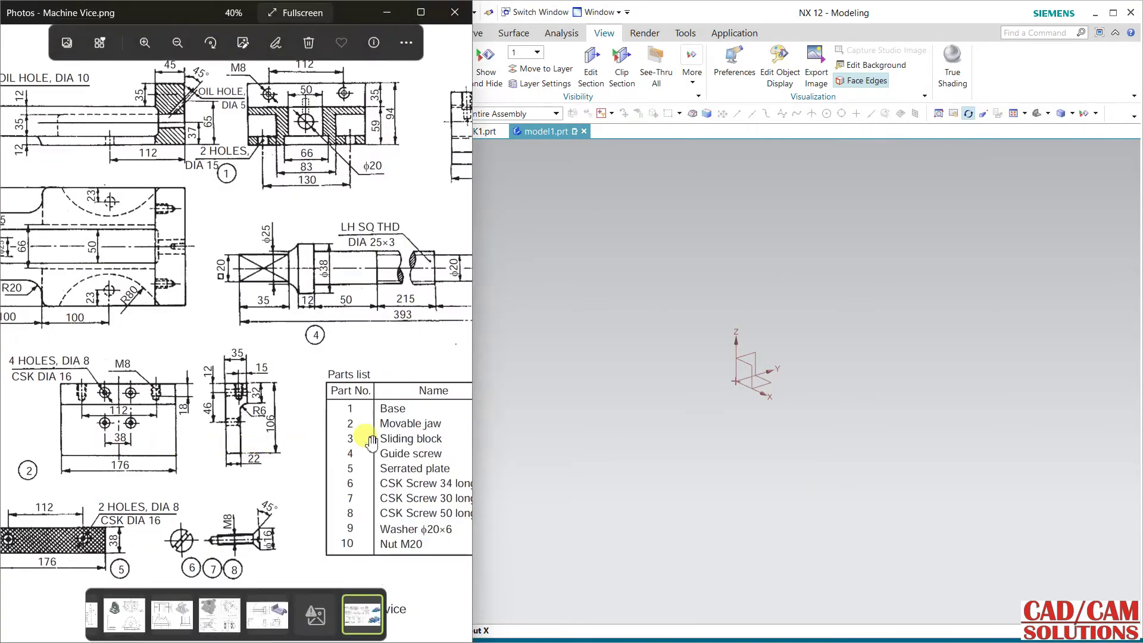
{"action": "scroll", "coordinate": [261, 391], "scroll_direction": "down", "scroll_amount": 3}
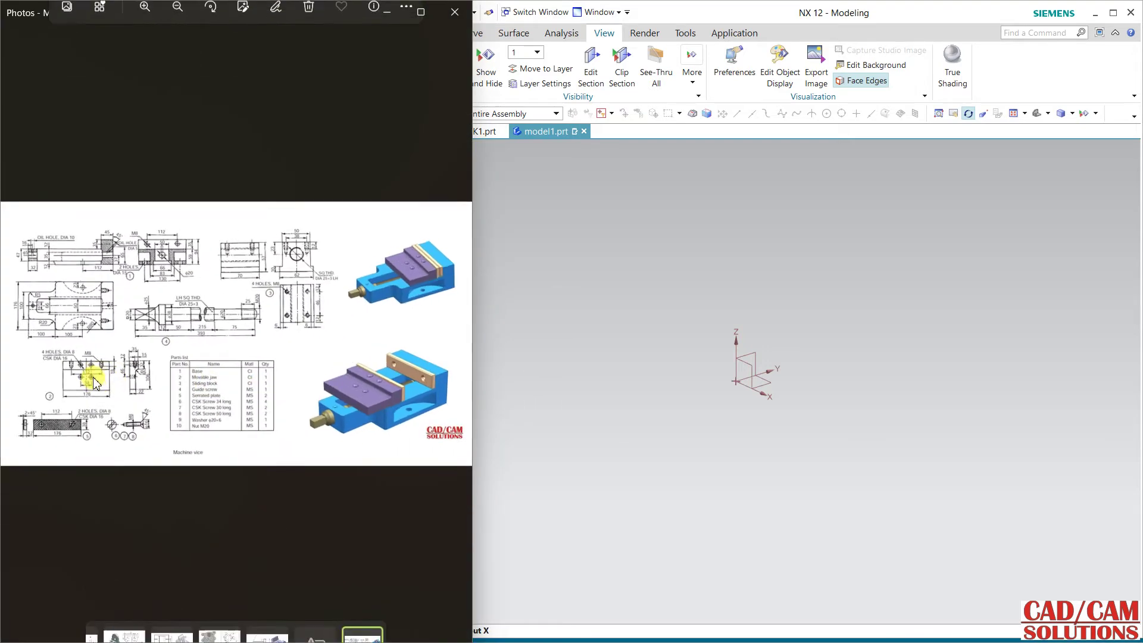
{"action": "scroll", "coordinate": [94, 382], "scroll_direction": "up", "scroll_amount": 1}
{"action": "scroll", "coordinate": [92, 382], "scroll_direction": "up", "scroll_amount": 2}
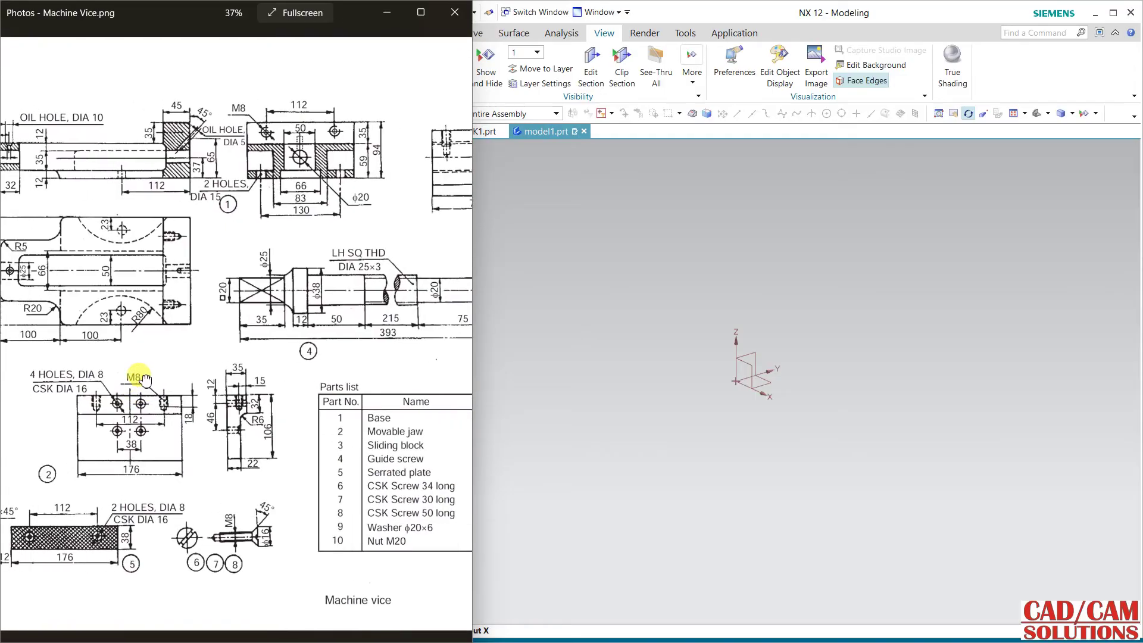
{"action": "left_click", "coordinate": [551, 343]}
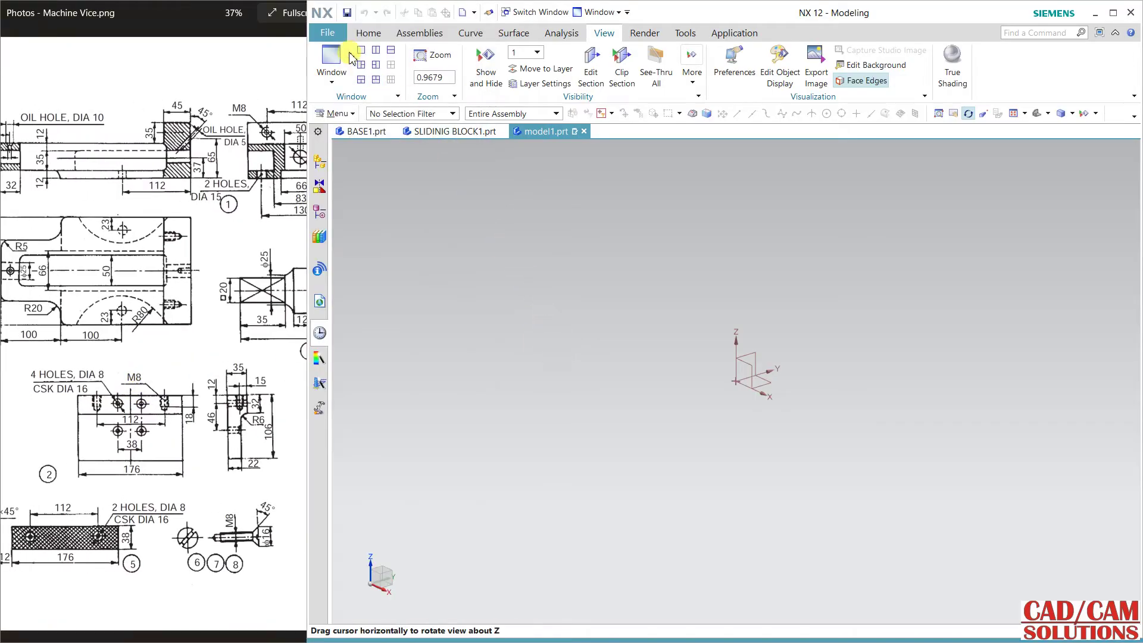
{"action": "left_click", "coordinate": [368, 33]}
{"action": "left_click", "coordinate": [324, 76]}
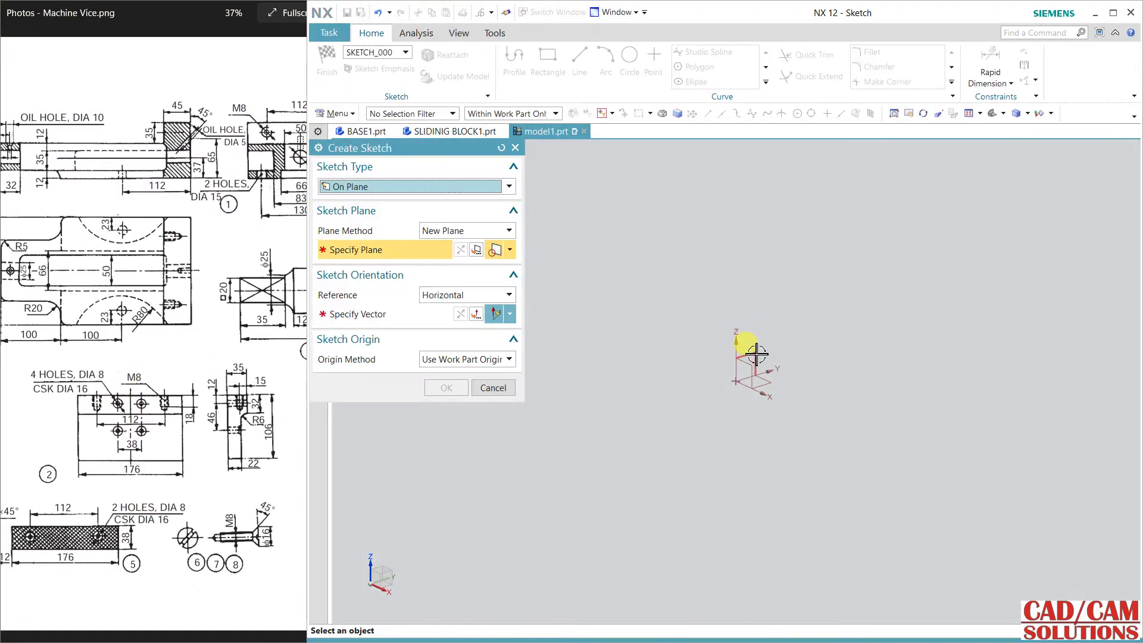
{"action": "left_click", "coordinate": [762, 365]}
{"action": "left_click", "coordinate": [773, 367]}
{"action": "middle_click", "coordinate": [801, 365]}
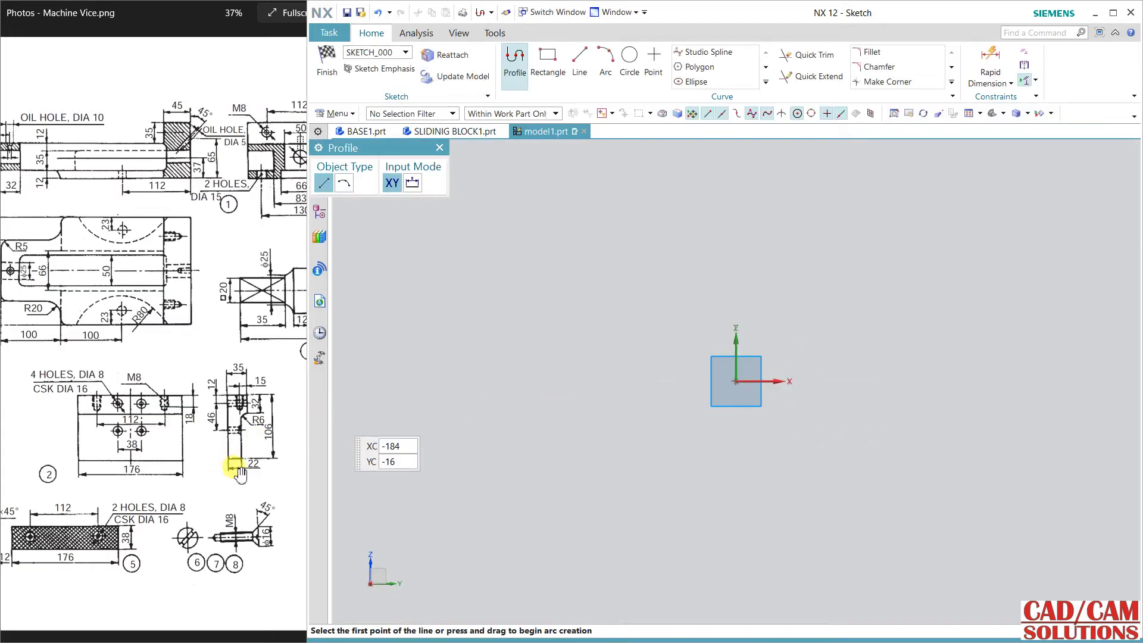
Sketch a closed inverted-L profile from the sketch origin, about 101 mm tall, with a leg about 13 mm wide and a head about 26 by 18 mm
{"action": "left_click", "coordinate": [735, 382]}
{"action": "left_click", "coordinate": [736, 161]}
{"action": "left_click", "coordinate": [792, 161]}
{"action": "left_click", "coordinate": [792, 200]}
{"action": "left_click", "coordinate": [764, 200]}
{"action": "left_click", "coordinate": [764, 381]}
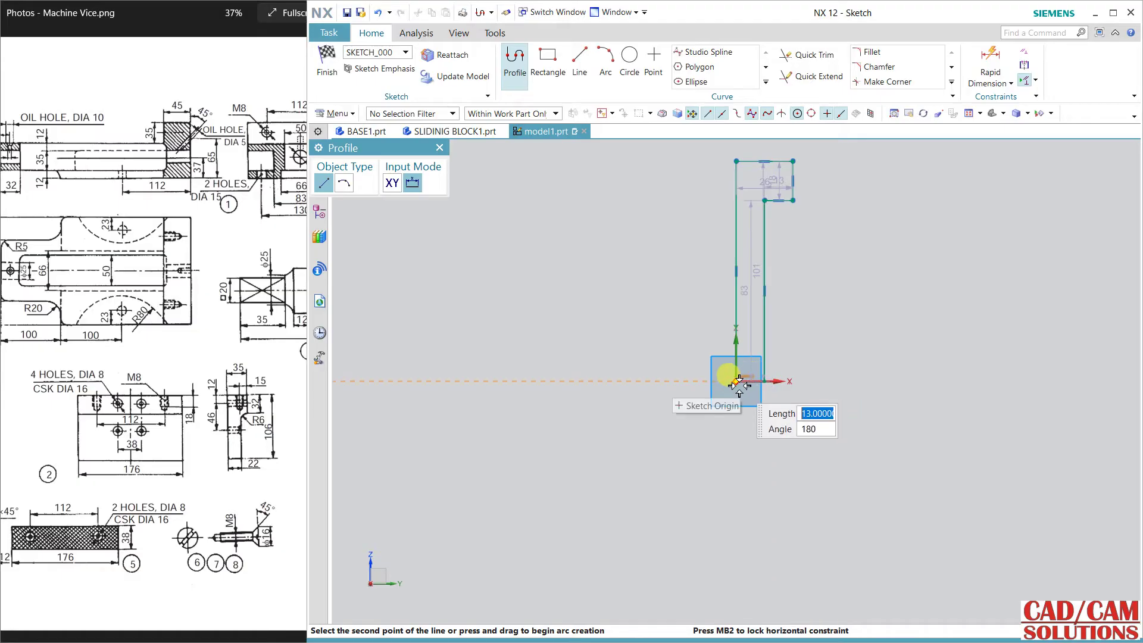
{"action": "key", "text": "Return"}
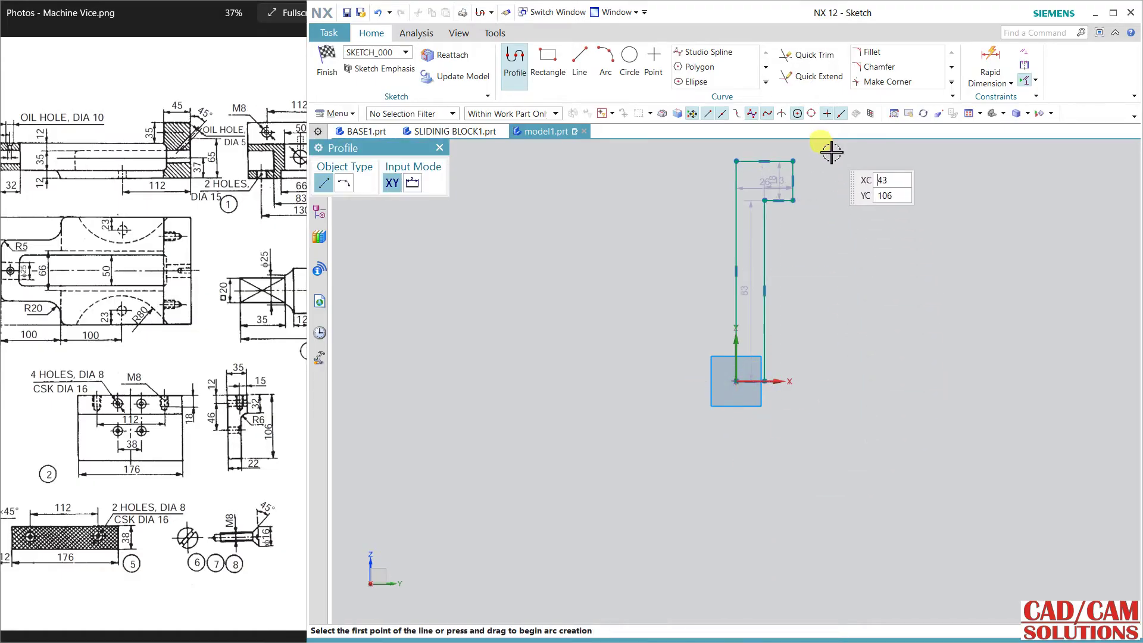
{"action": "scroll", "coordinate": [829, 153], "scroll_direction": "up", "scroll_amount": 2}
{"action": "key", "text": "Escape"}
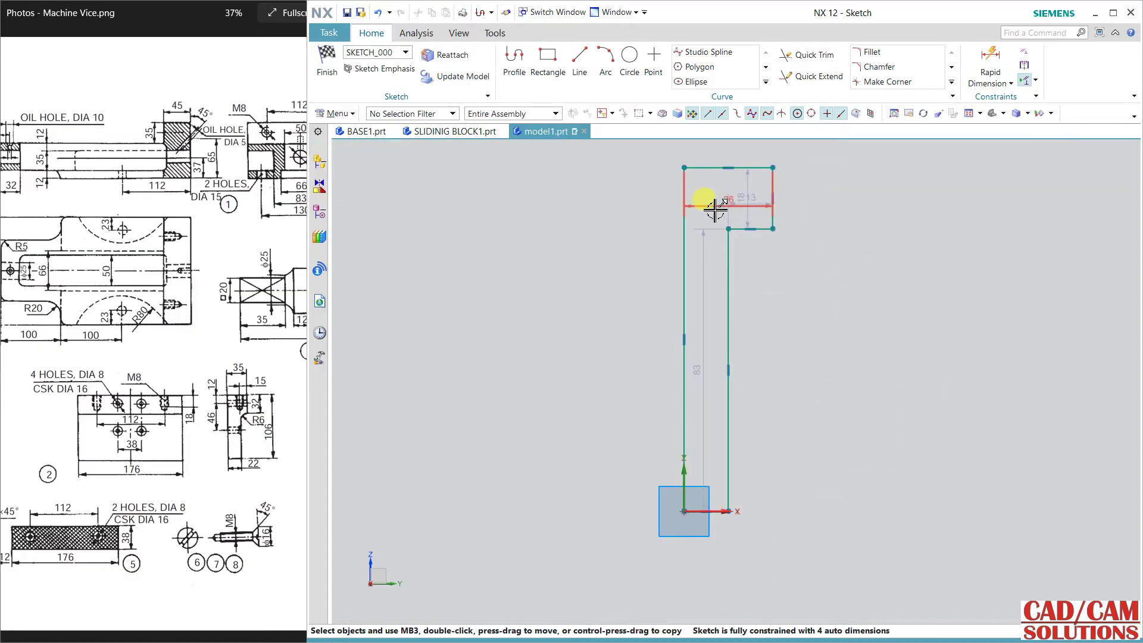
Place the head's width dimension above the jaw profile and set it to 35 mm
{"action": "left_click_drag", "start_coordinate": [714, 208], "coordinate": [716, 148]}
{"action": "double_click", "coordinate": [744, 149]}
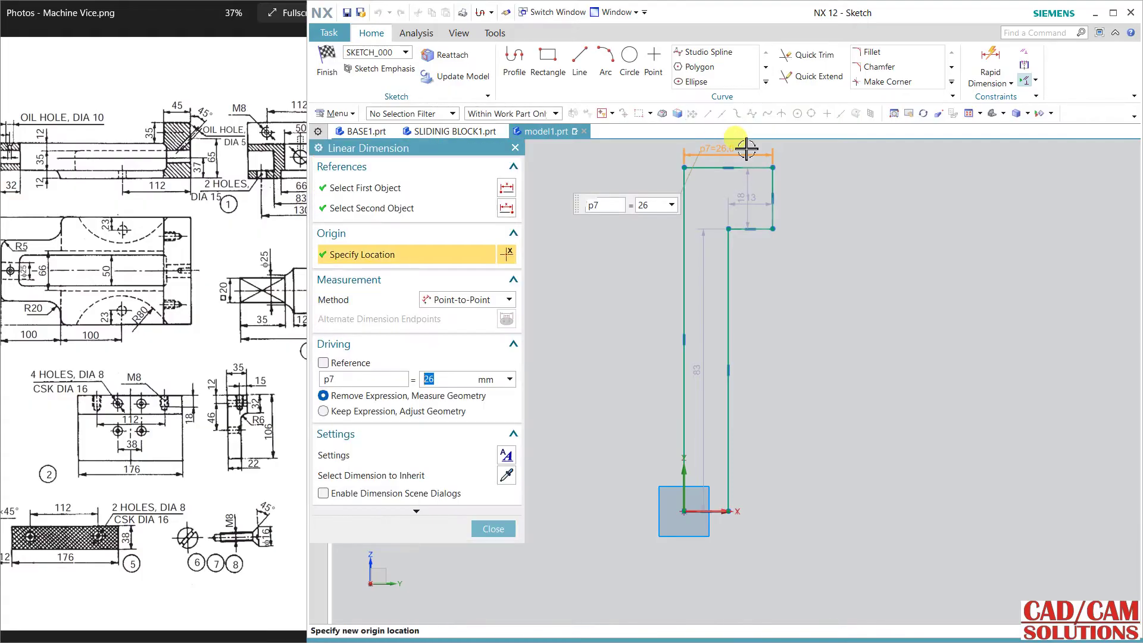
{"action": "key", "text": "Return"}
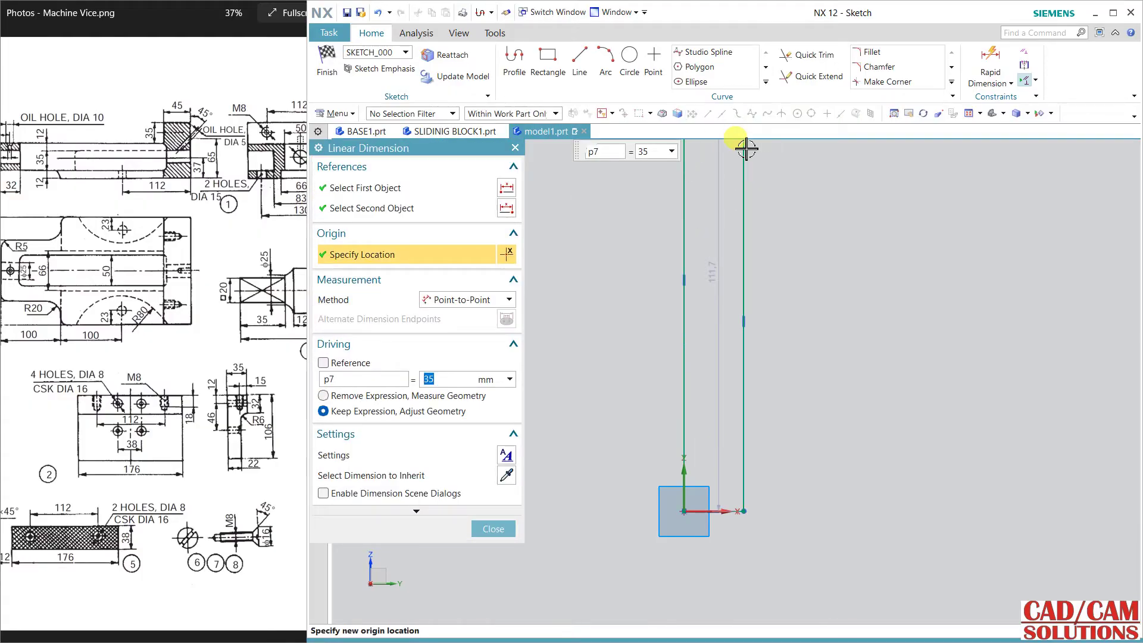
Dimension the jaw profile's long vertical edge and set its height to 106 mm
{"action": "scroll", "coordinate": [841, 319], "scroll_direction": "down", "scroll_amount": 3}
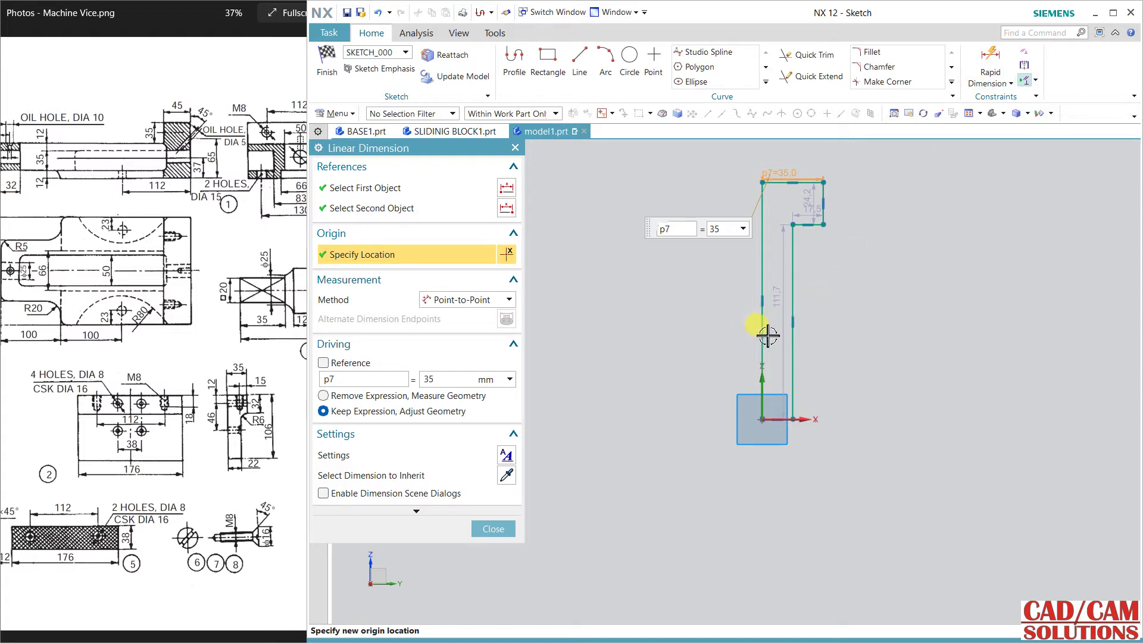
{"action": "left_click", "coordinate": [991, 65]}
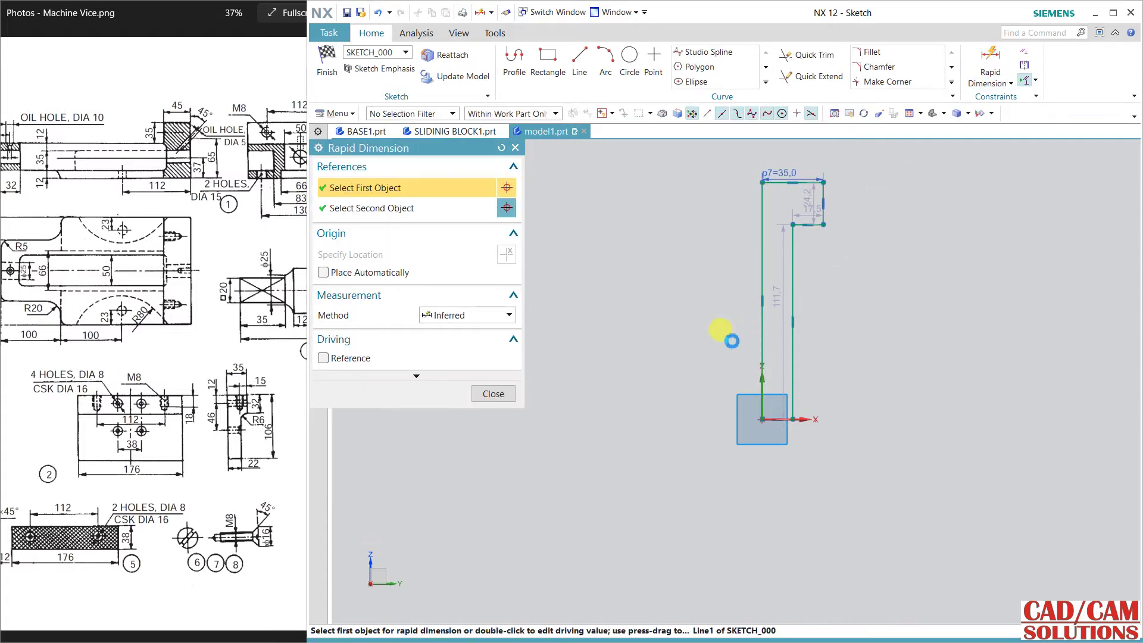
{"action": "left_click", "coordinate": [661, 209]}
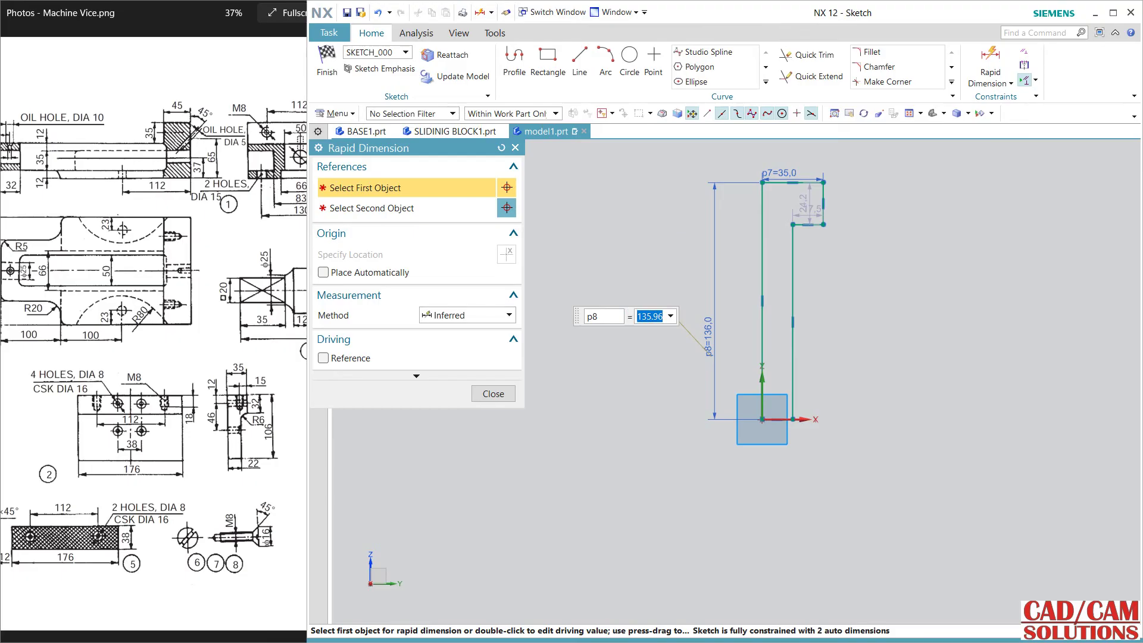
{"action": "type", "text": "106"}
{"action": "key", "text": "Return"}
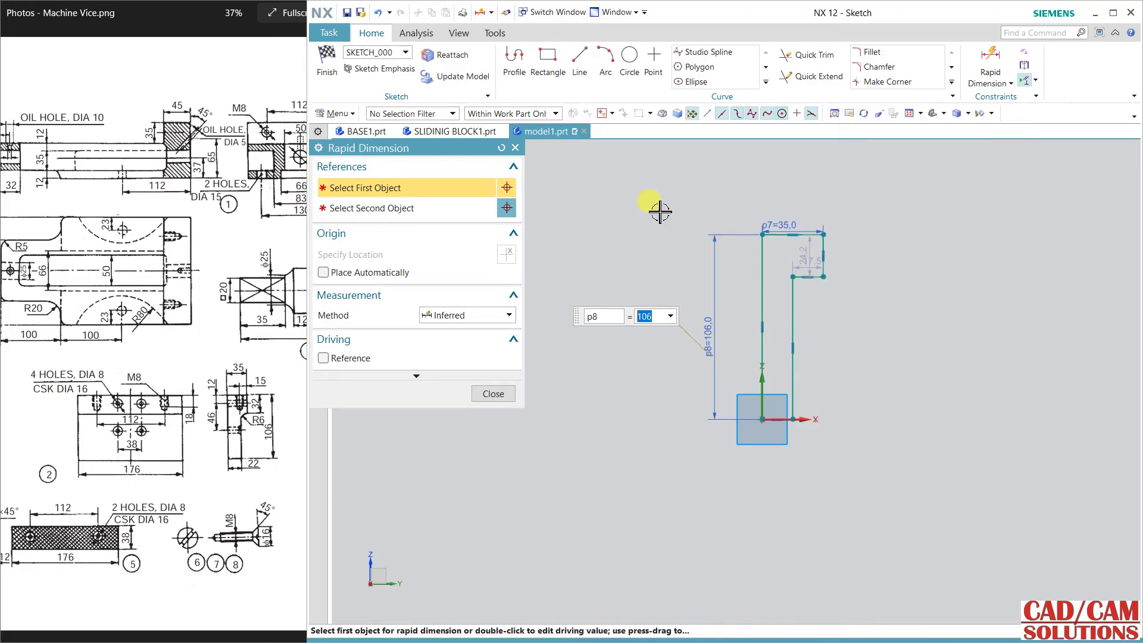
Dimension the short vertical edge of the jaw profile's head and set it to 32 mm
{"action": "scroll", "coordinate": [788, 266], "scroll_direction": "up", "scroll_amount": 3}
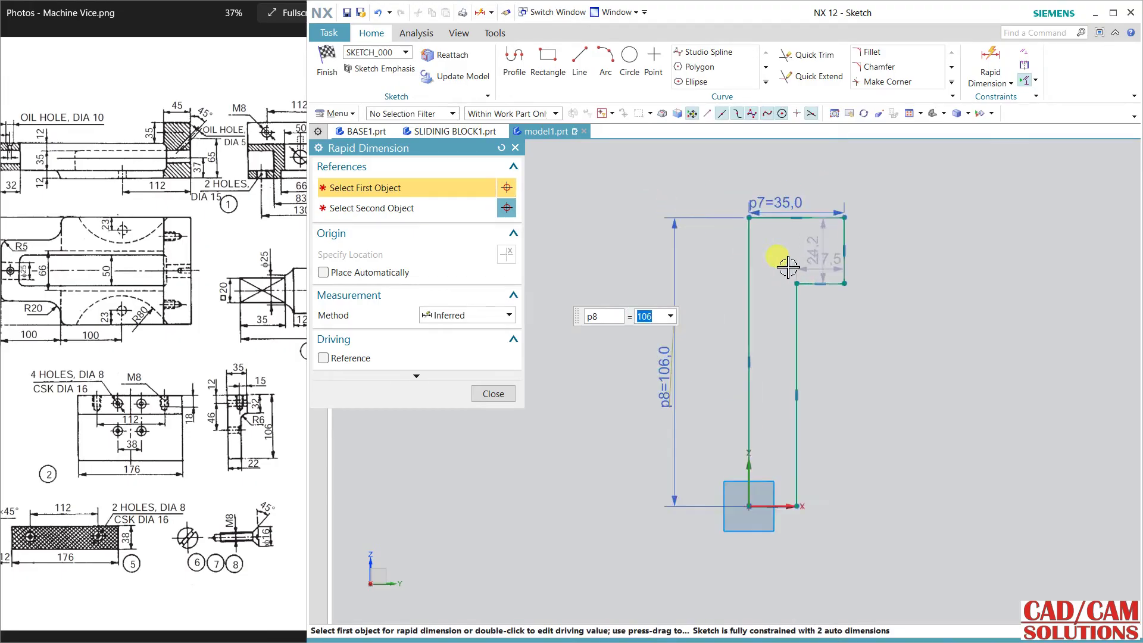
{"action": "left_click", "coordinate": [830, 236]}
{"action": "left_click", "coordinate": [877, 225]}
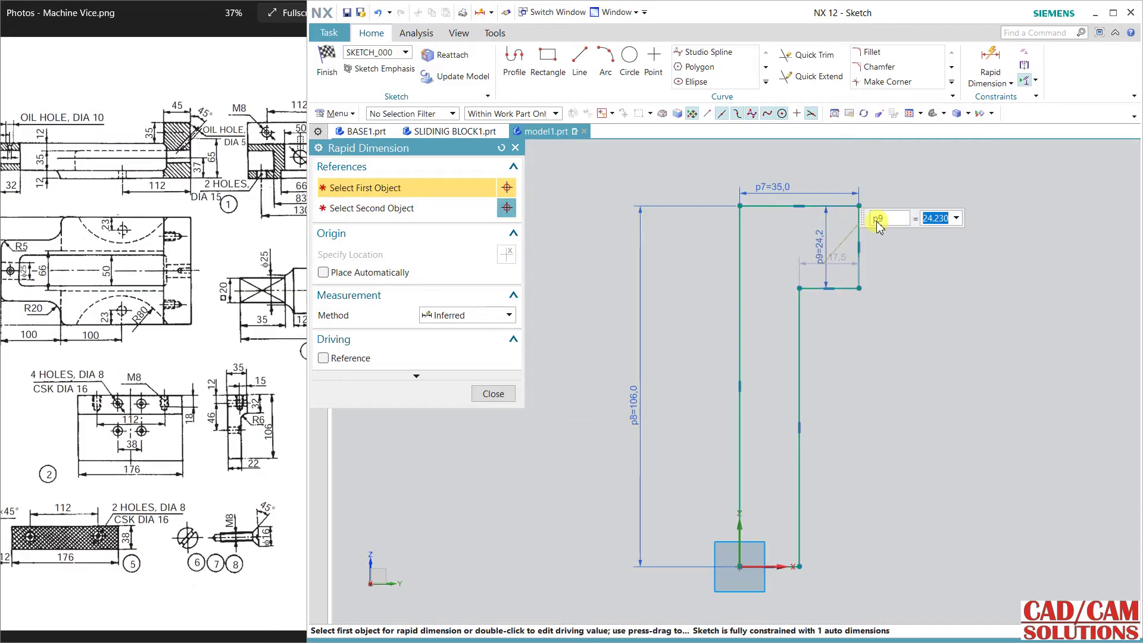
{"action": "key", "text": "Return"}
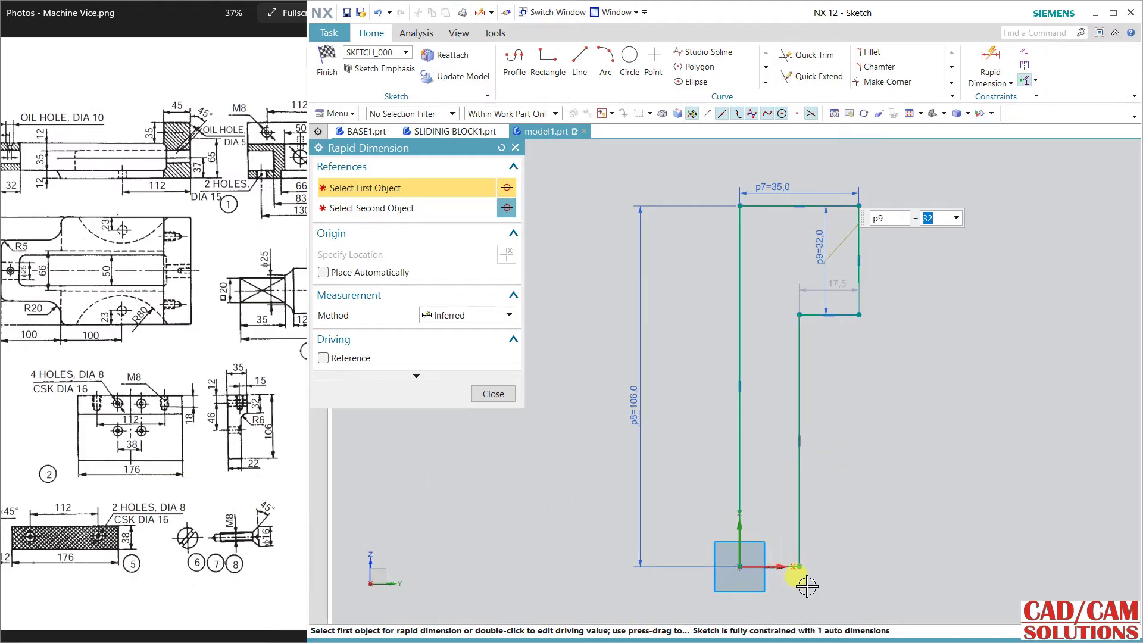
Dimension the width of the leg's bottom edge from the sketch origin and set it to 22 mm
{"action": "left_click", "coordinate": [792, 570]}
{"action": "left_click", "coordinate": [768, 568]}
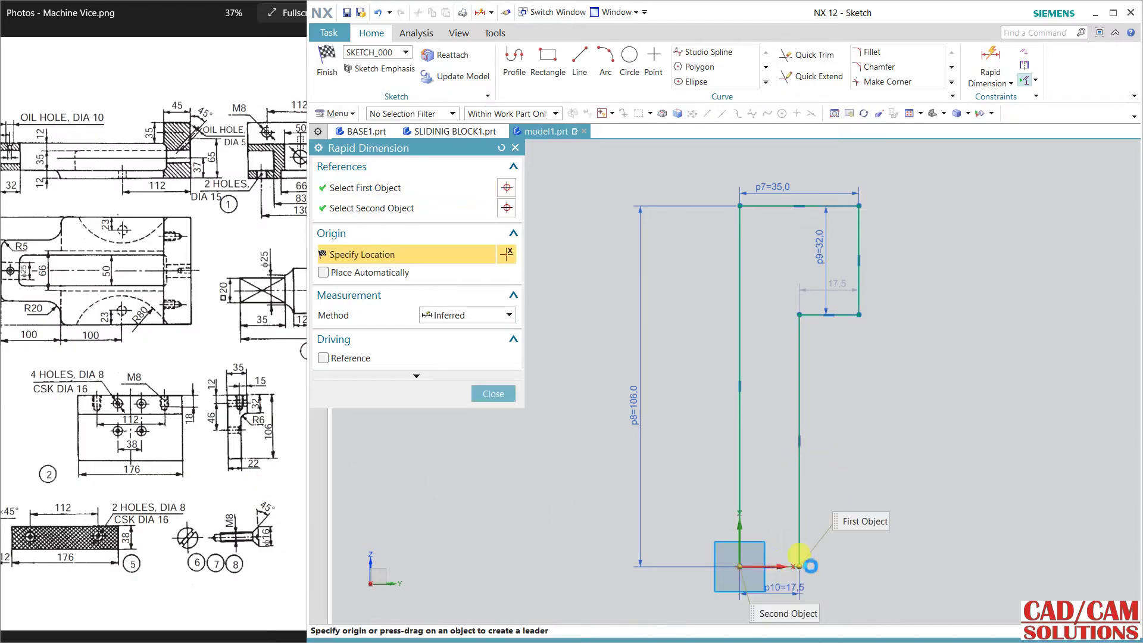
{"action": "left_click", "coordinate": [786, 595]}
{"action": "key", "text": "Return"}
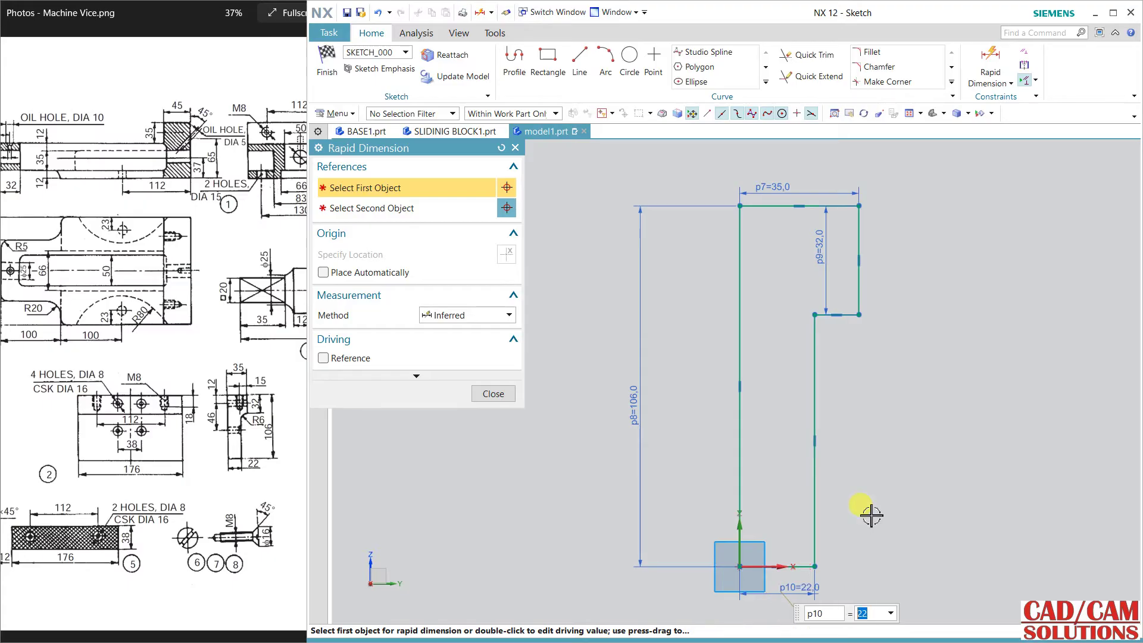
{"action": "left_click", "coordinate": [500, 395]}
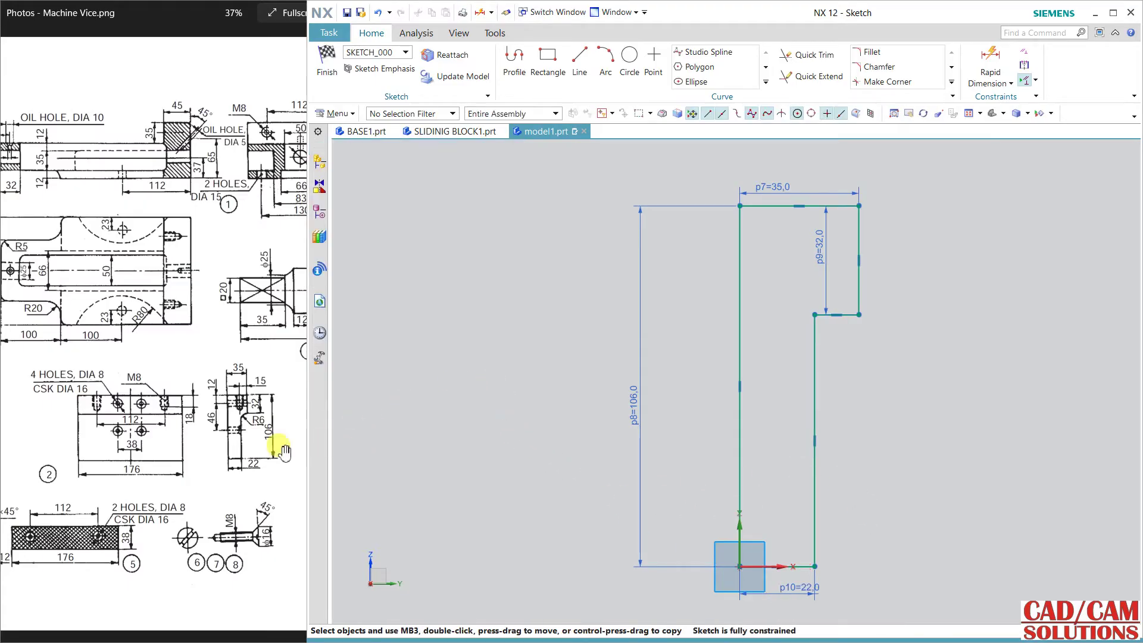
Fillet the inner corner between the head and leg with a 6 mm radius and finish the sketch
{"action": "left_click", "coordinate": [870, 52]}
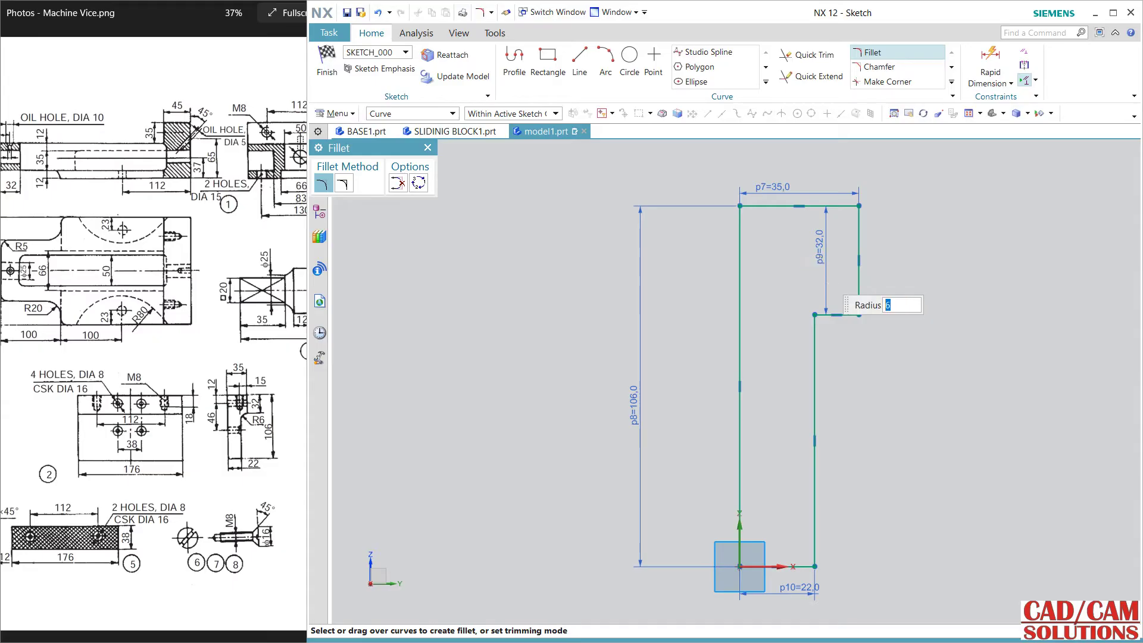
{"action": "left_click", "coordinate": [814, 315]}
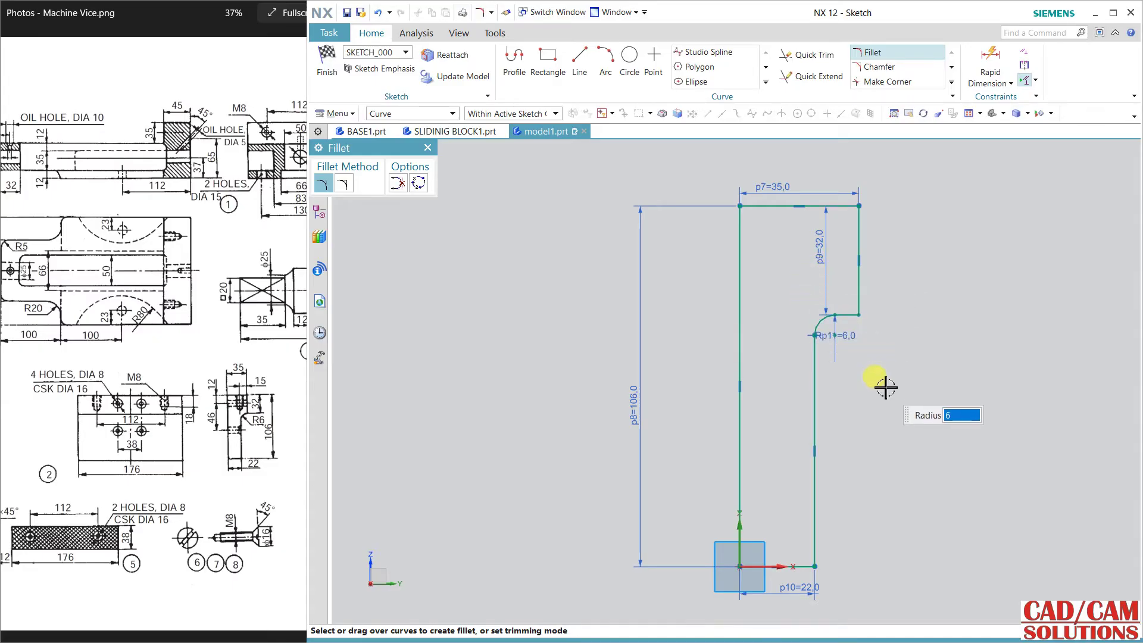
{"action": "key", "text": "Escape"}
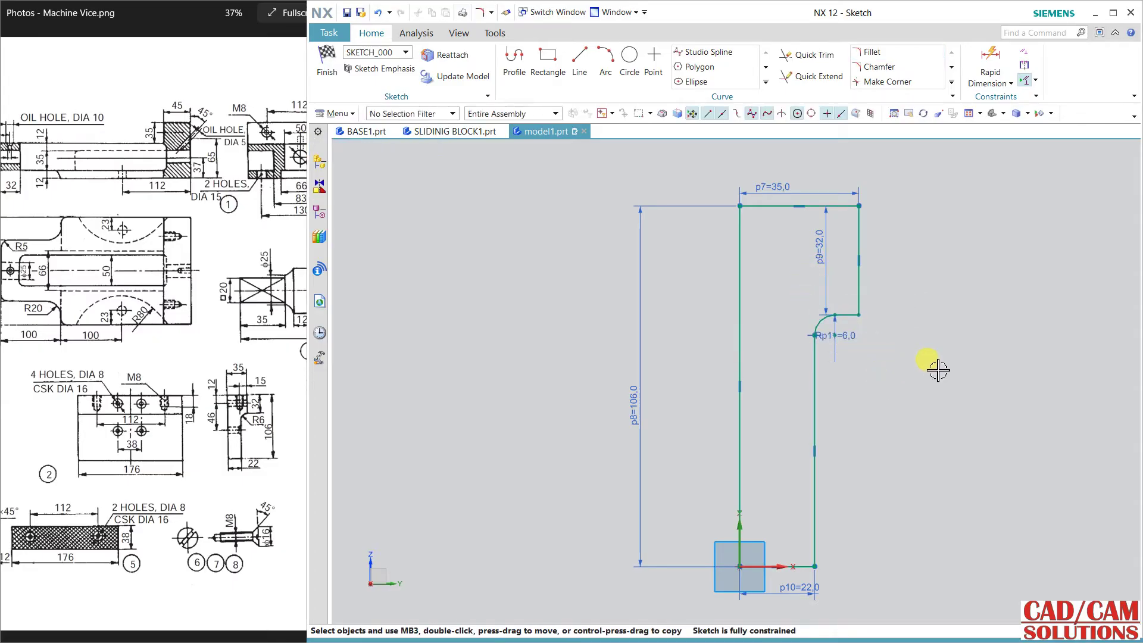
{"action": "left_click", "coordinate": [327, 60]}
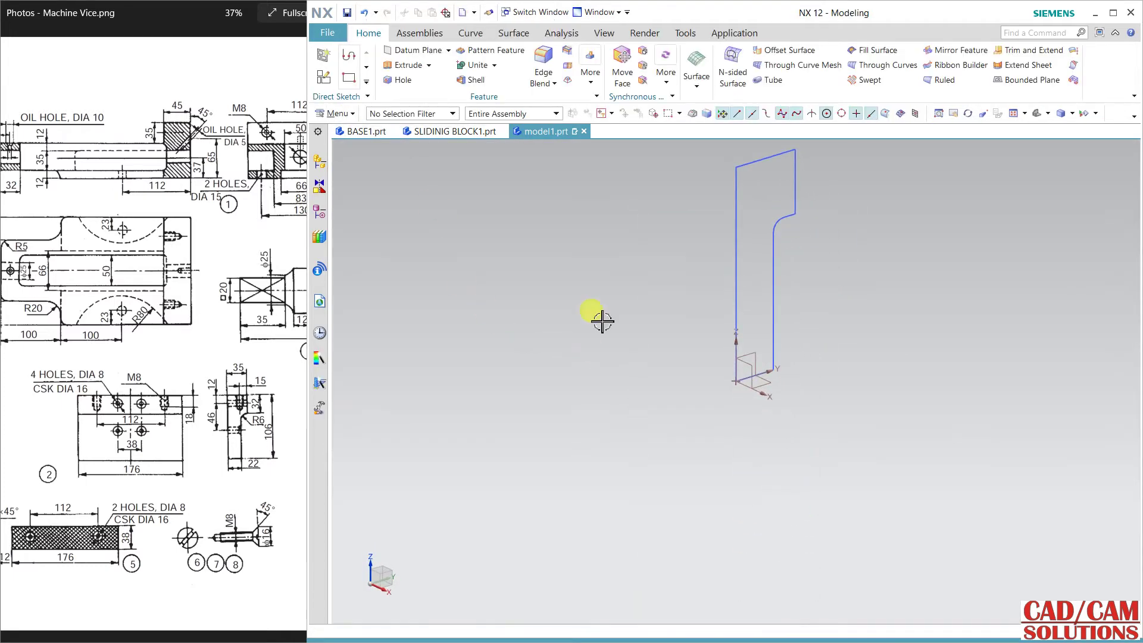
Extrude the jaw profile symmetrically as a solid, with a distance of 176/2 mm
{"action": "key", "text": "x"}
{"action": "left_click", "coordinate": [735, 247]}
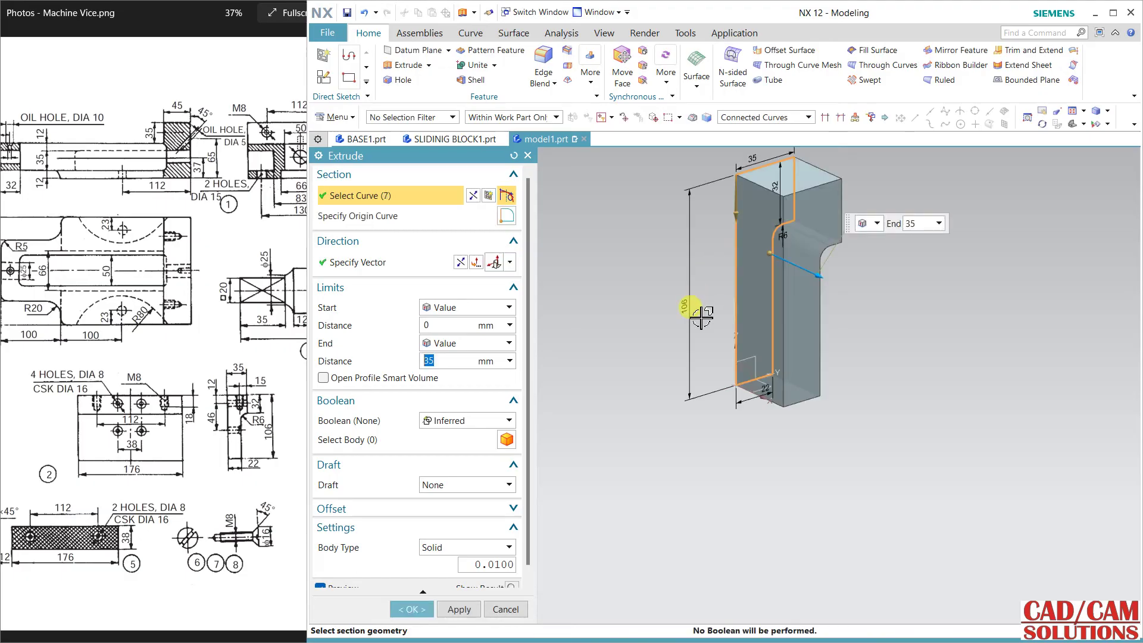
{"action": "left_click", "coordinate": [488, 343]}
{"action": "left_click", "coordinate": [465, 372]}
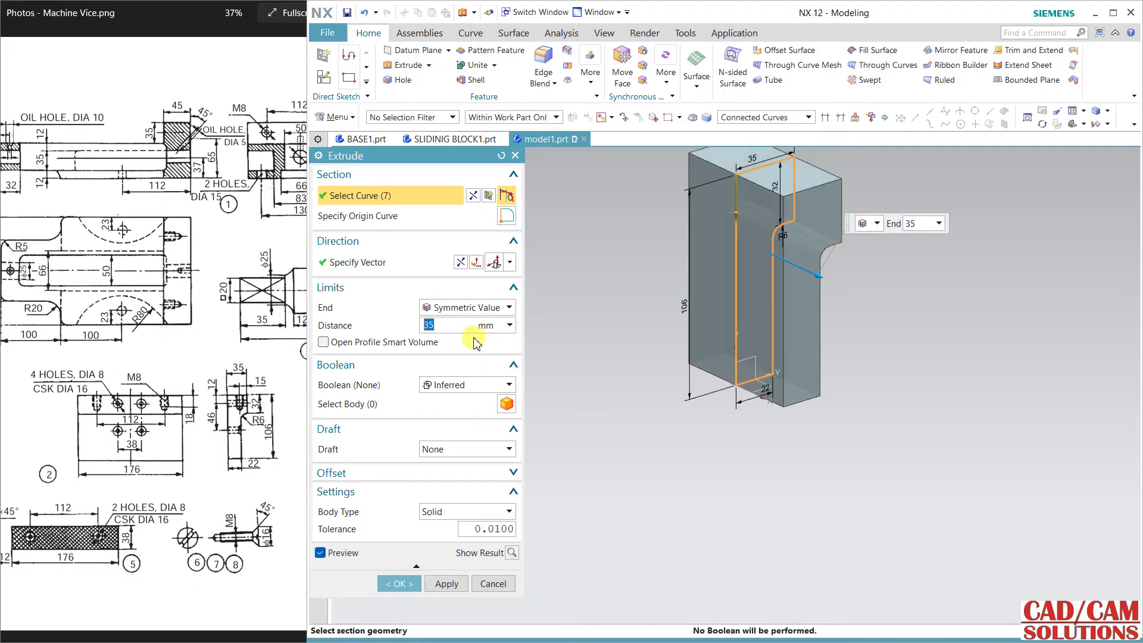
{"action": "type", "text": "176/2"}
{"action": "key", "text": "Return"}
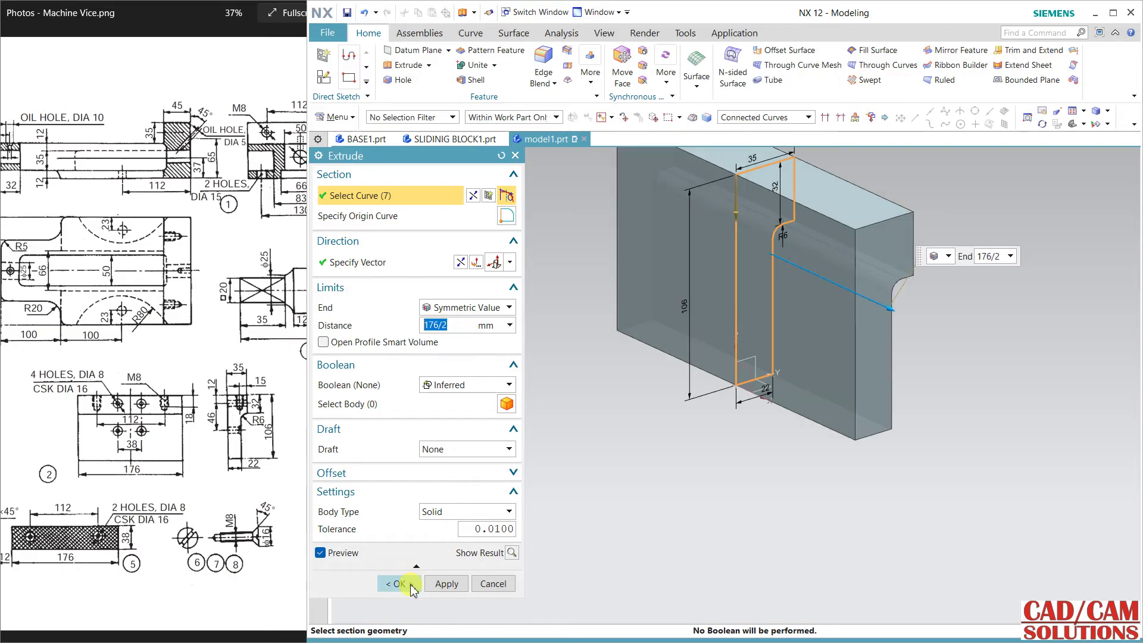
{"action": "left_click", "coordinate": [397, 584]}
{"action": "scroll", "coordinate": [566, 405], "scroll_direction": "down", "scroll_amount": 1}
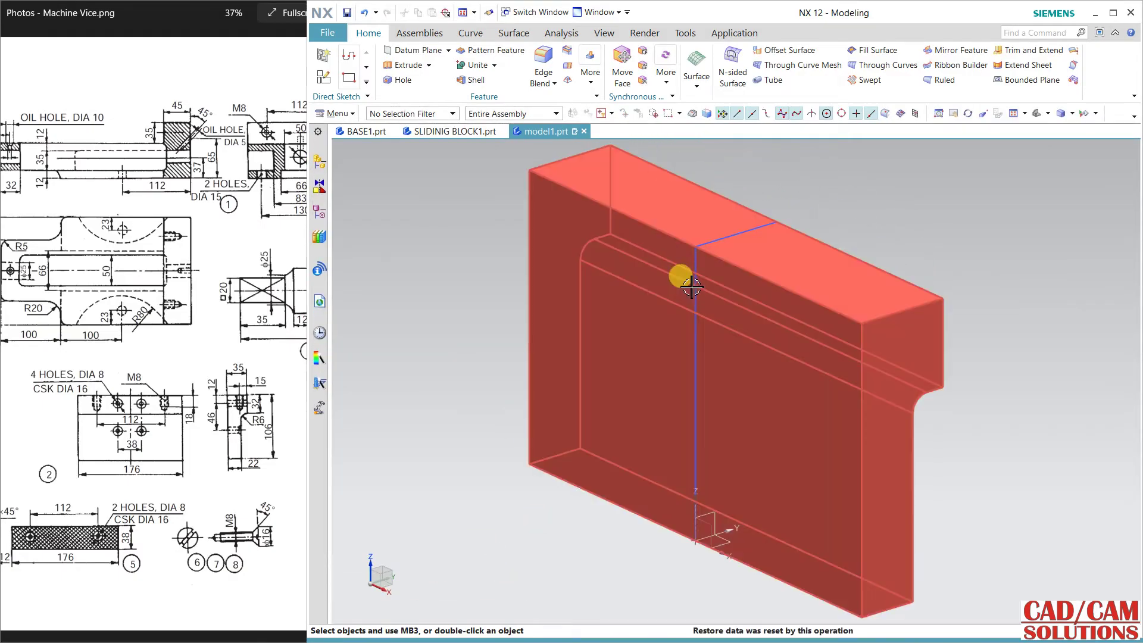
Hide the profile sketch so only the extruded jaw body is shown
{"action": "left_click", "coordinate": [694, 286]}
{"action": "key", "text": "Escape"}
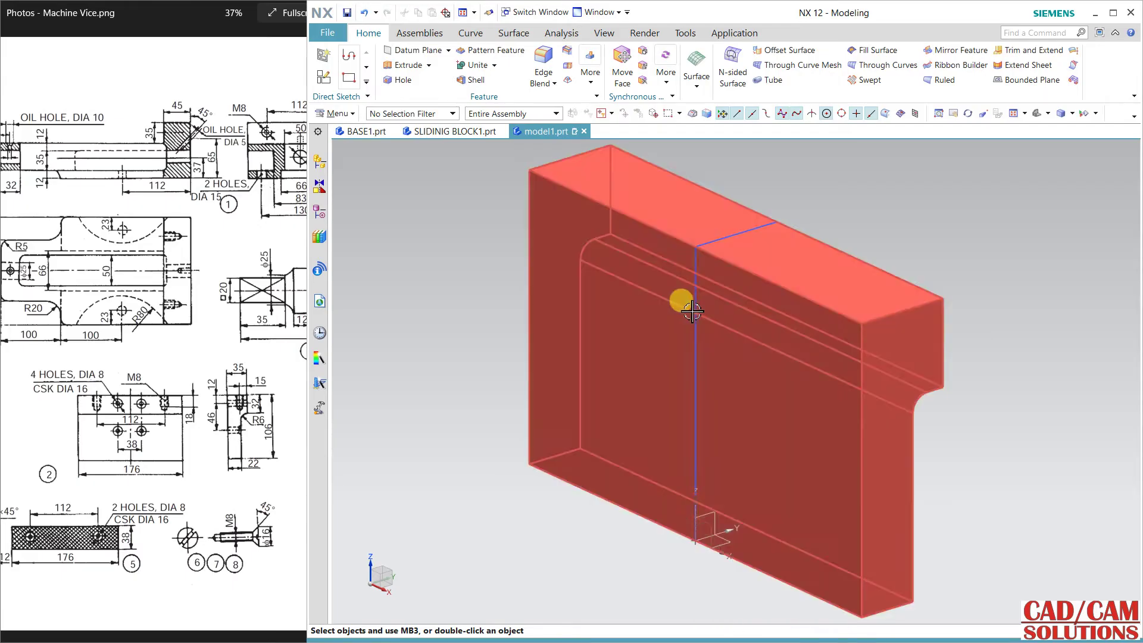
{"action": "left_click", "coordinate": [695, 313]}
{"action": "left_click", "coordinate": [694, 321]}
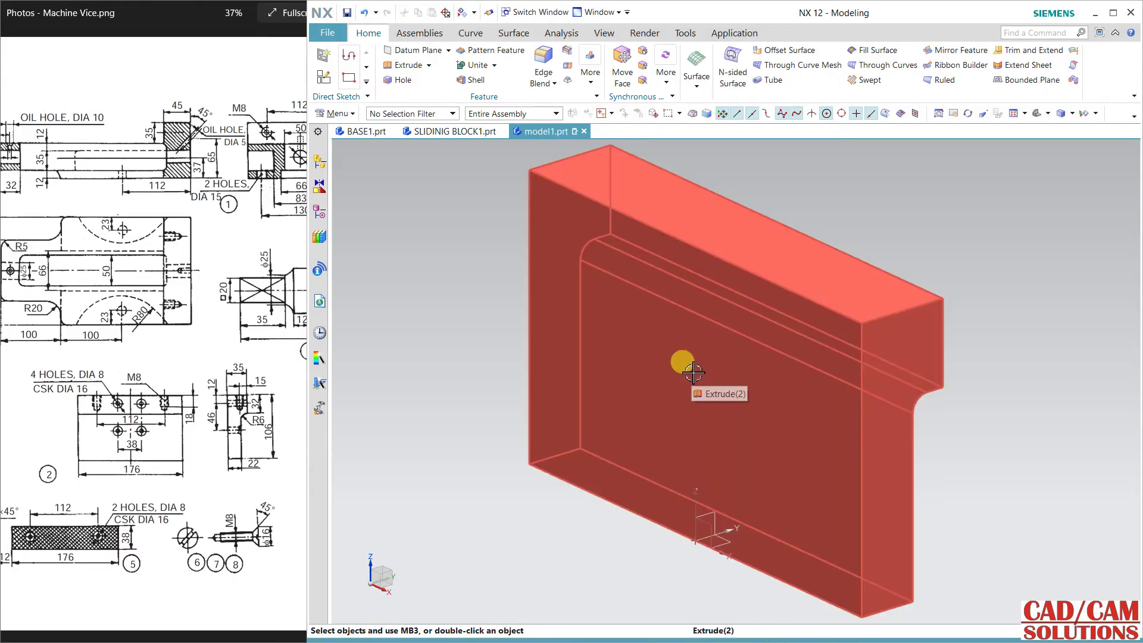
Start a Hole feature on the outer face of the jaw's overhanging head and place one centre point there
{"action": "mouse_move", "coordinate": [678, 372]}
{"action": "middle_mouse_down"}
{"action": "mouse_move", "coordinate": [668, 344]}
{"action": "mouse_move", "coordinate": [637, 332]}
{"action": "mouse_move", "coordinate": [554, 332]}
{"action": "middle_mouse_up"}
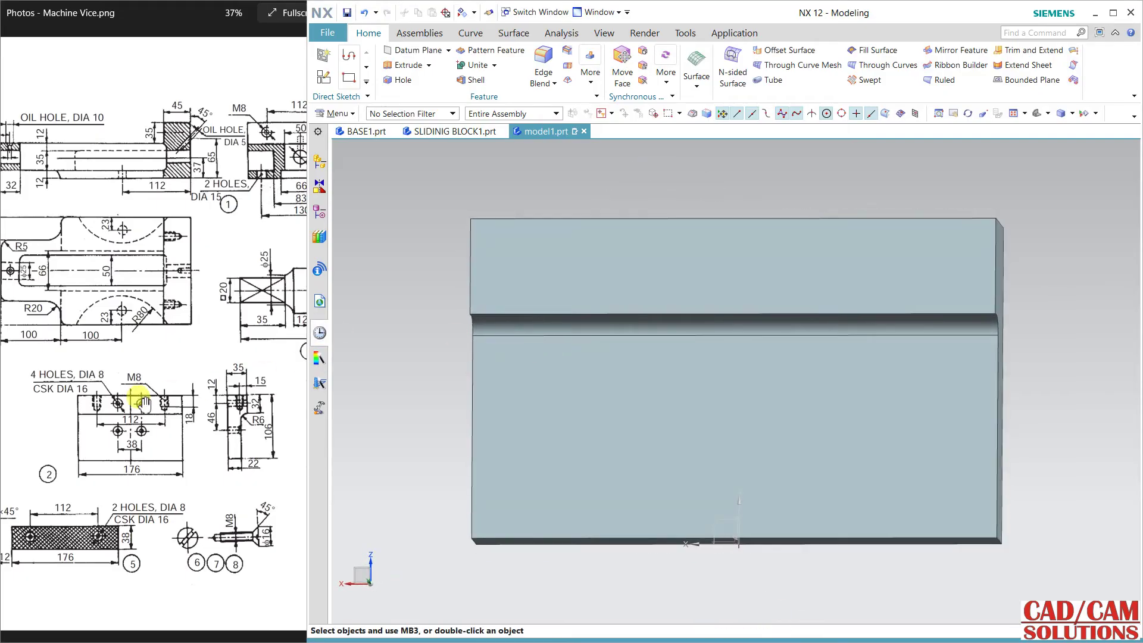
{"action": "left_click", "coordinate": [325, 77]}
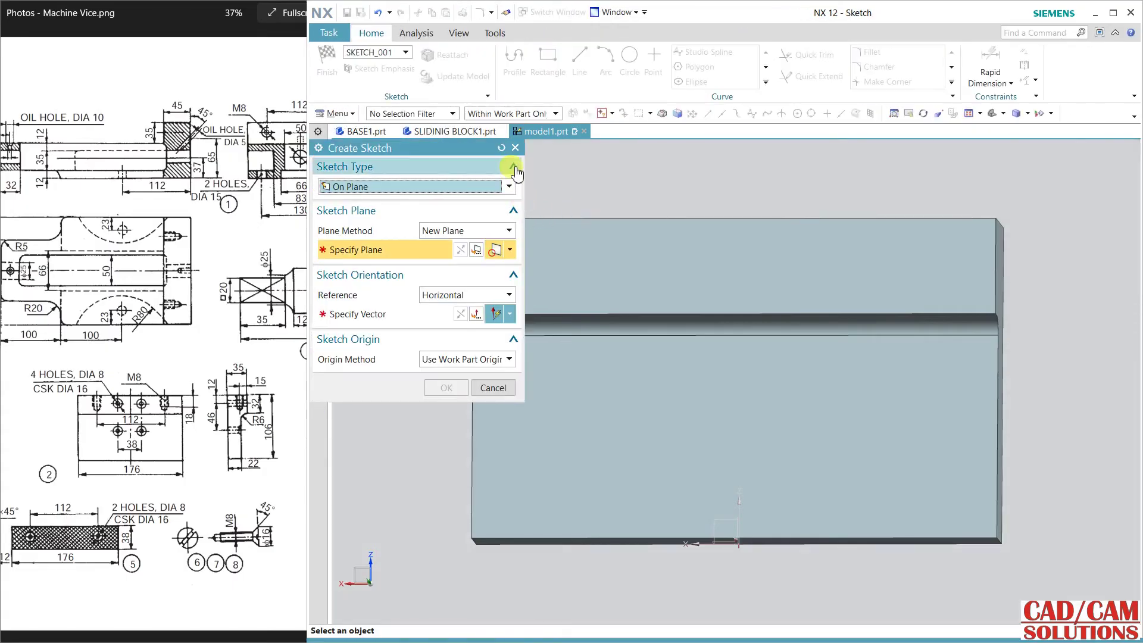
{"action": "left_click", "coordinate": [515, 148]}
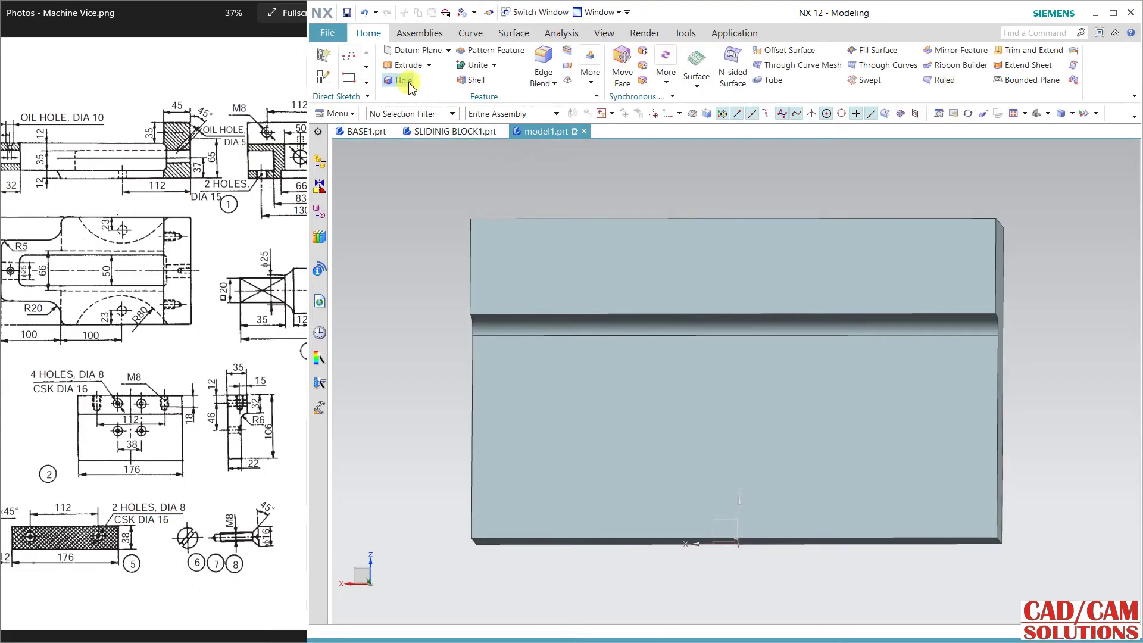
{"action": "left_click", "coordinate": [410, 84]}
{"action": "left_click", "coordinate": [592, 256]}
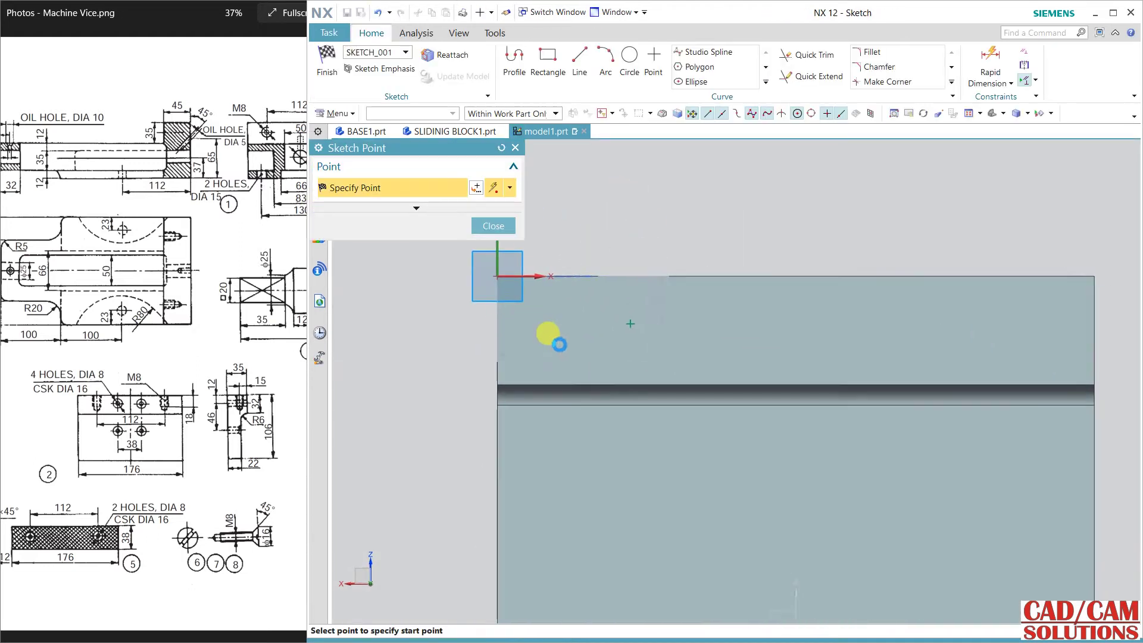
{"action": "scroll", "coordinate": [668, 271], "scroll_direction": "up", "scroll_amount": 2}
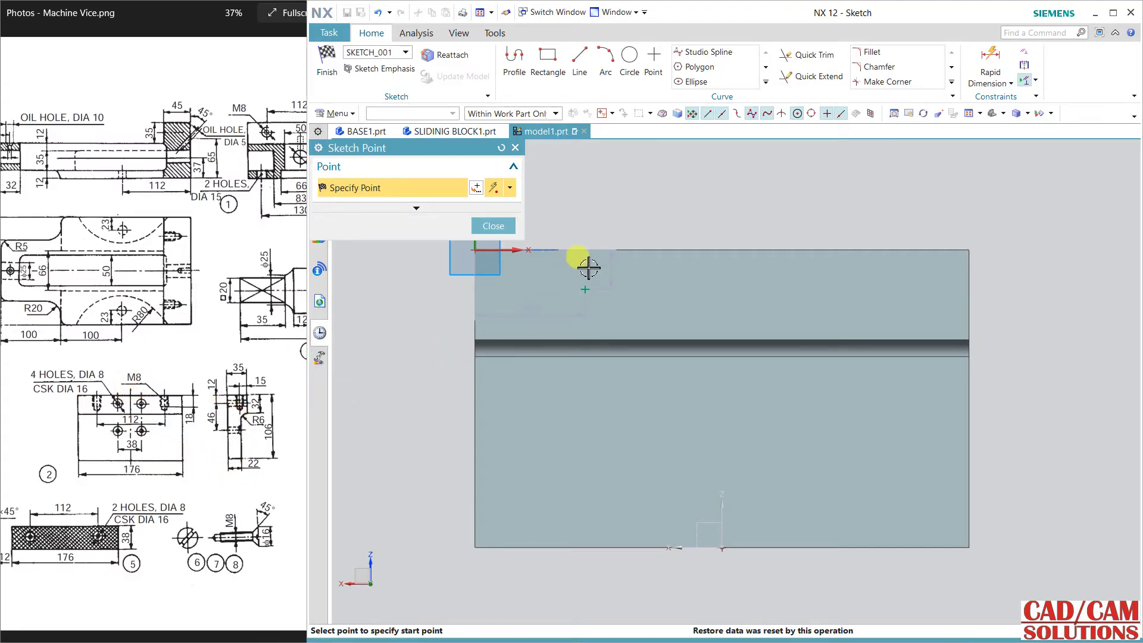
{"action": "left_click", "coordinate": [493, 229]}
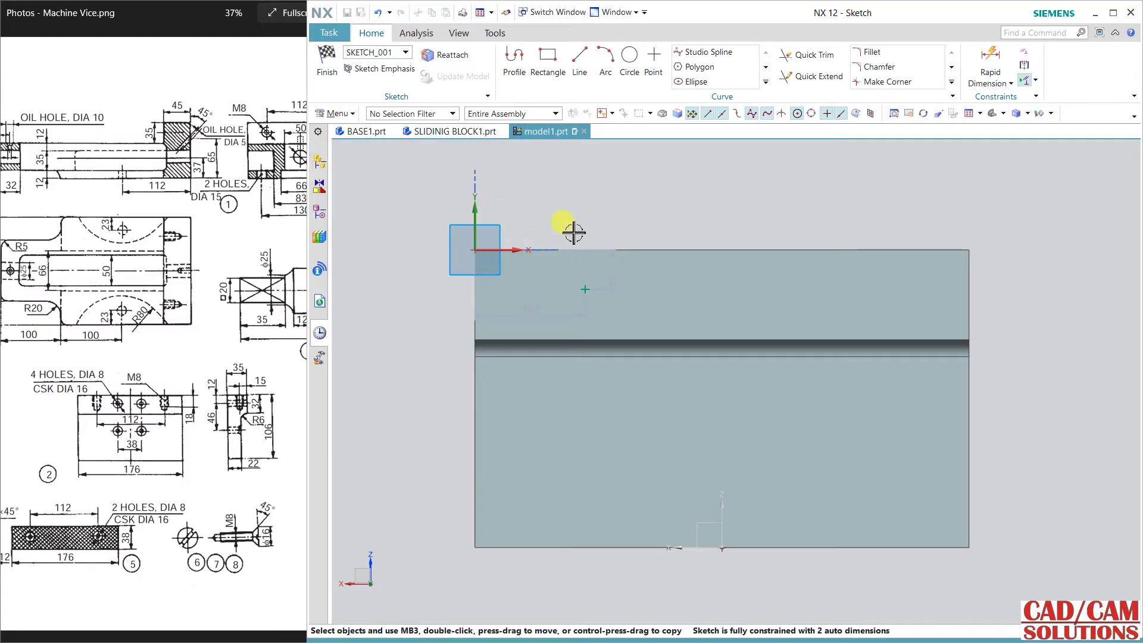
Set the hole point's distance from the jaw's top edge to 12 mm
{"action": "double_click", "coordinate": [608, 259]}
{"action": "type", "text": "12"}
{"action": "key", "text": "Return"}
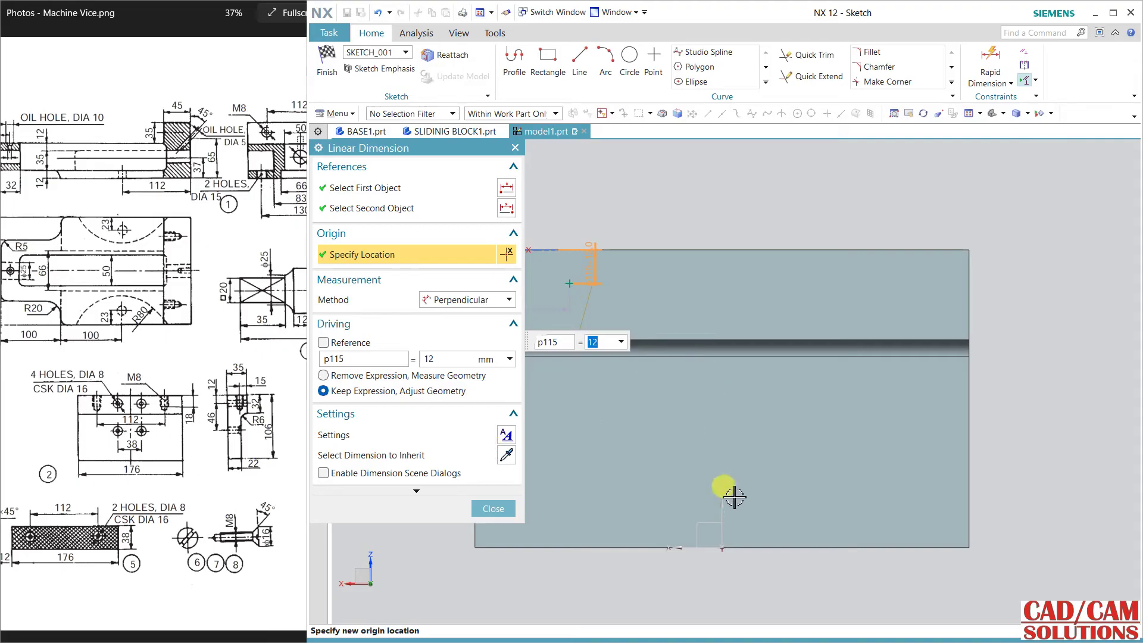
{"action": "left_click", "coordinate": [483, 509]}
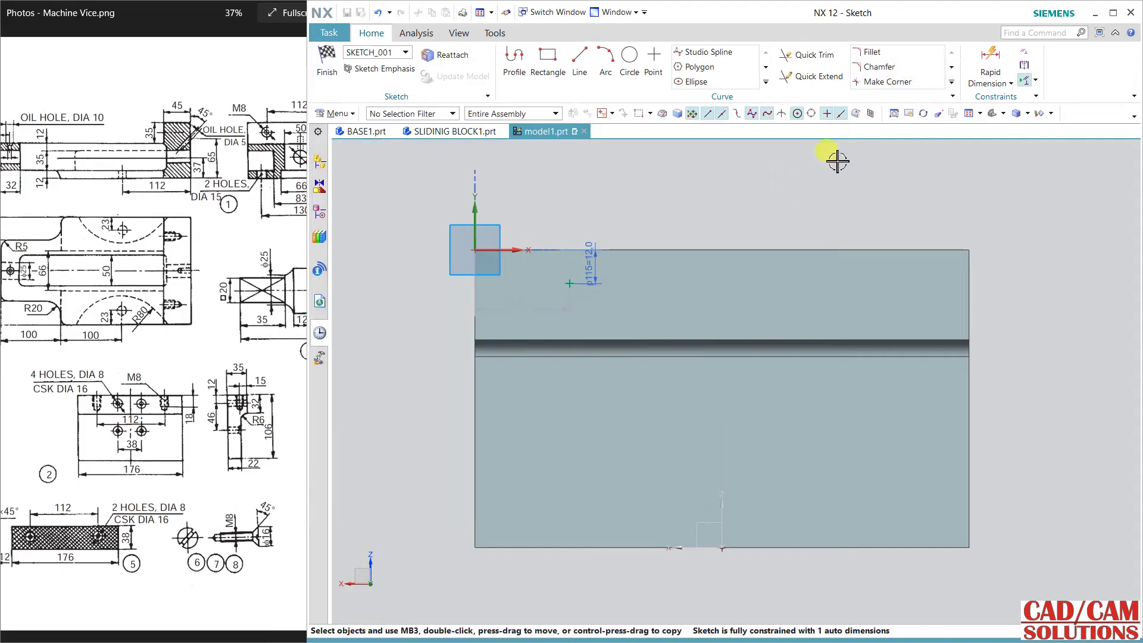
Dimension the hole point horizontally from the datum Z axis and set the distance to 19 mm
{"action": "right_click", "coordinate": [835, 169]}
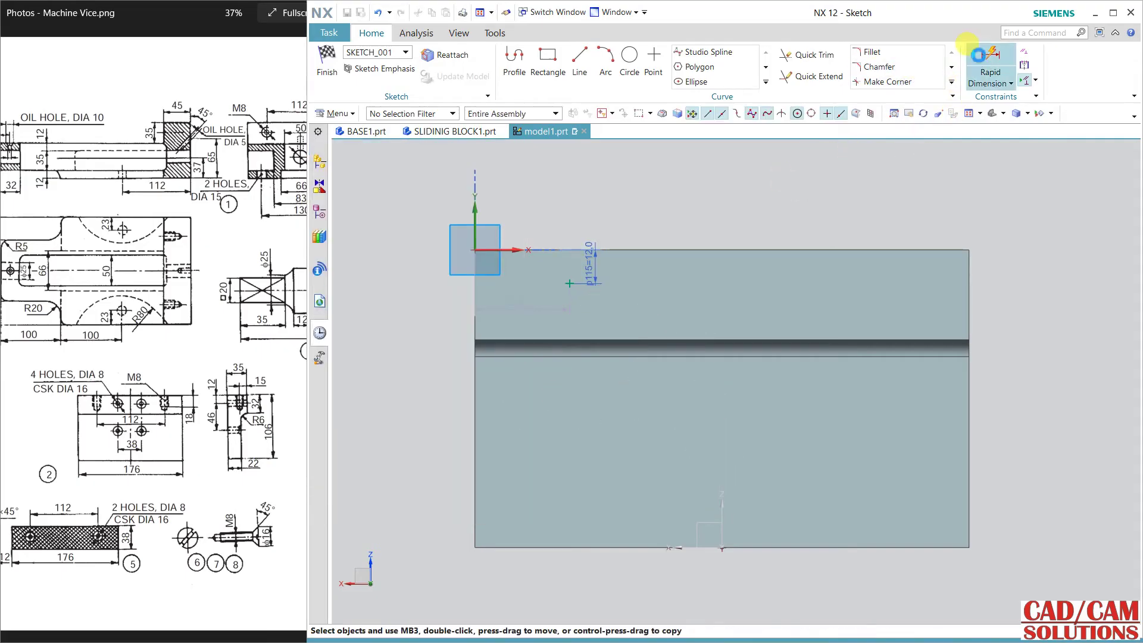
{"action": "left_click", "coordinate": [990, 66]}
{"action": "left_click", "coordinate": [725, 502]}
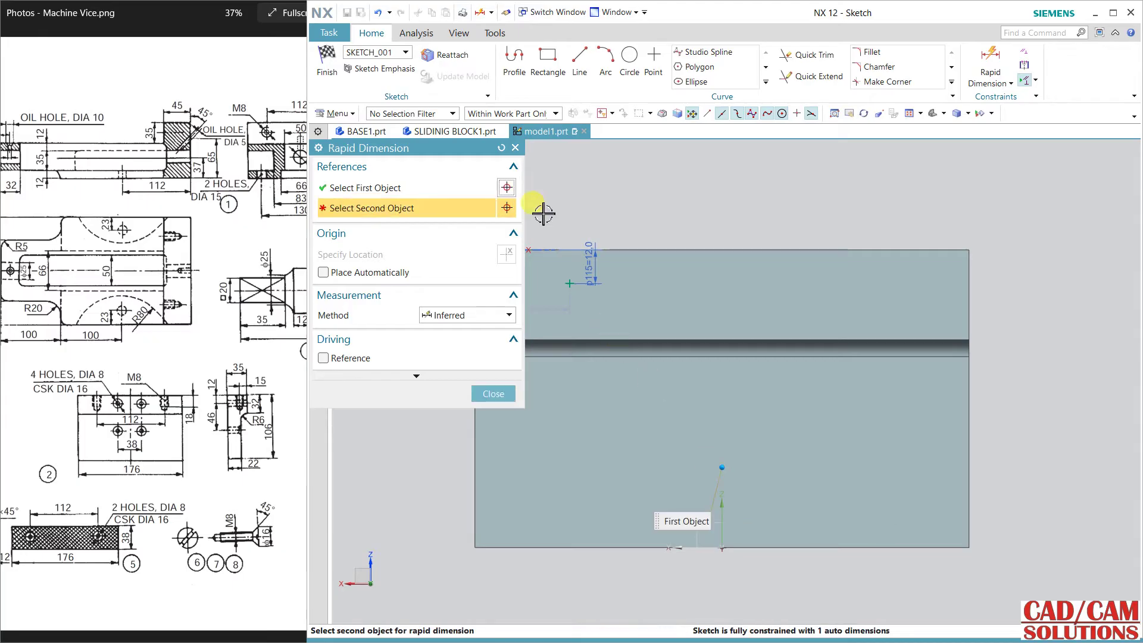
{"action": "left_click", "coordinate": [572, 282]}
{"action": "left_click", "coordinate": [620, 203]}
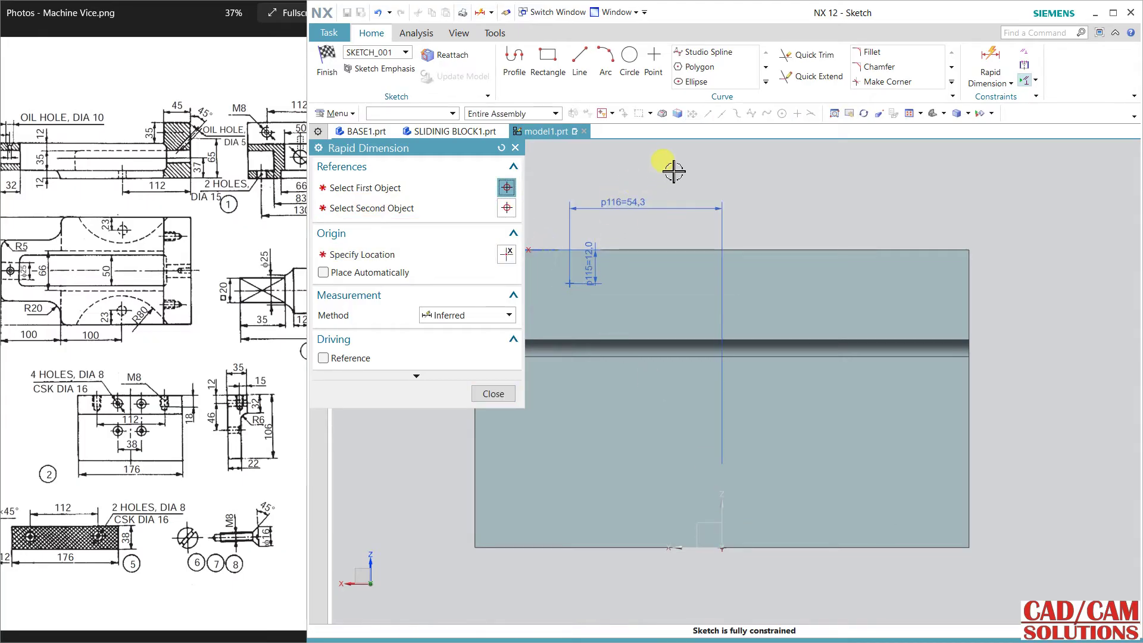
{"action": "key", "text": "Return"}
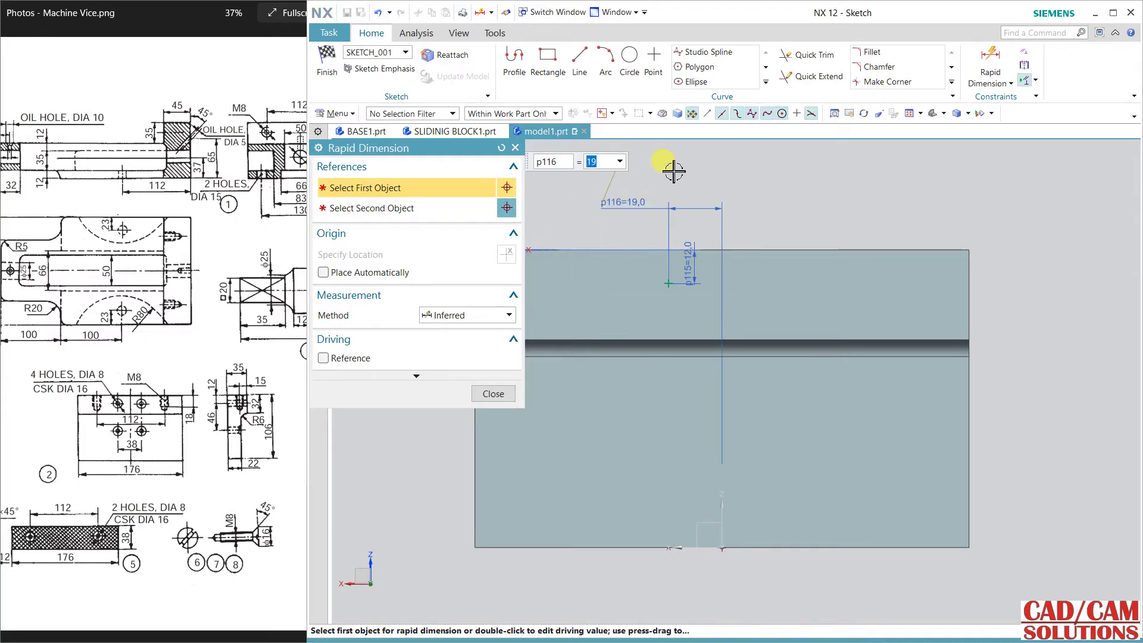
{"action": "left_click", "coordinate": [492, 393]}
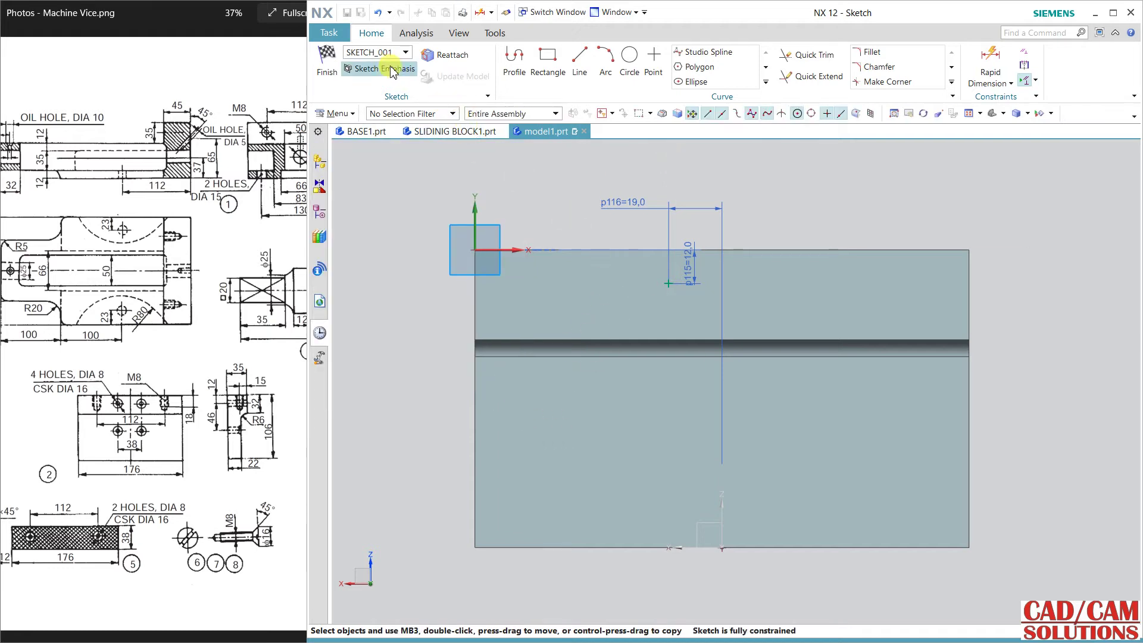
Mirror the hole point about the datum Z axis and finish the point sketch
{"action": "left_click", "coordinate": [766, 82]}
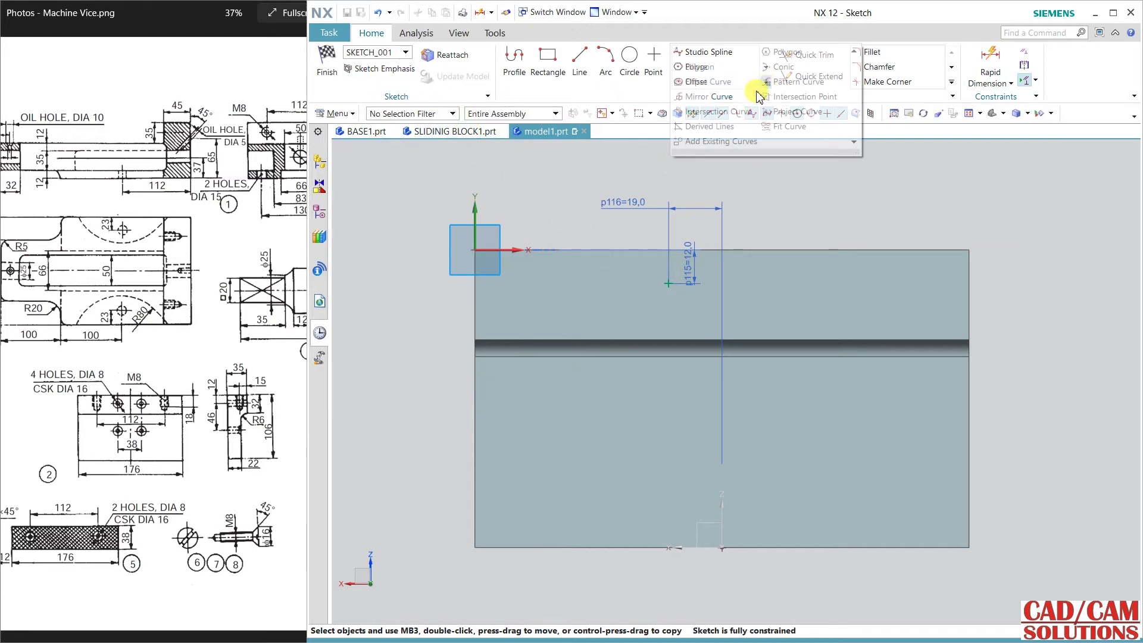
{"action": "left_click", "coordinate": [708, 96]}
{"action": "left_click", "coordinate": [667, 285]}
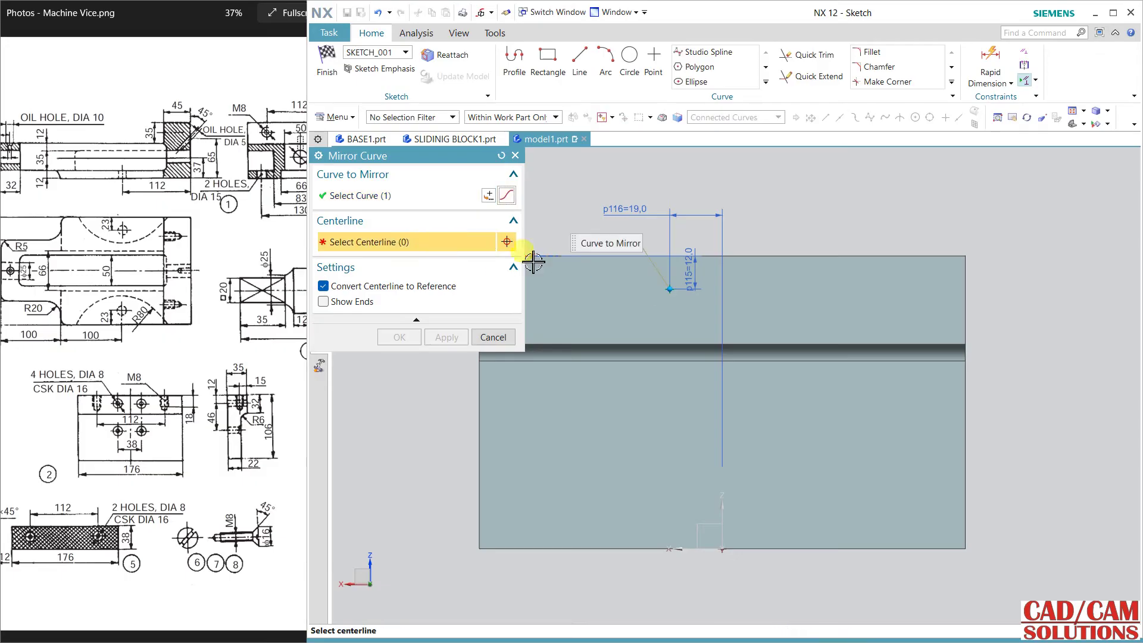
{"action": "left_click", "coordinate": [729, 514]}
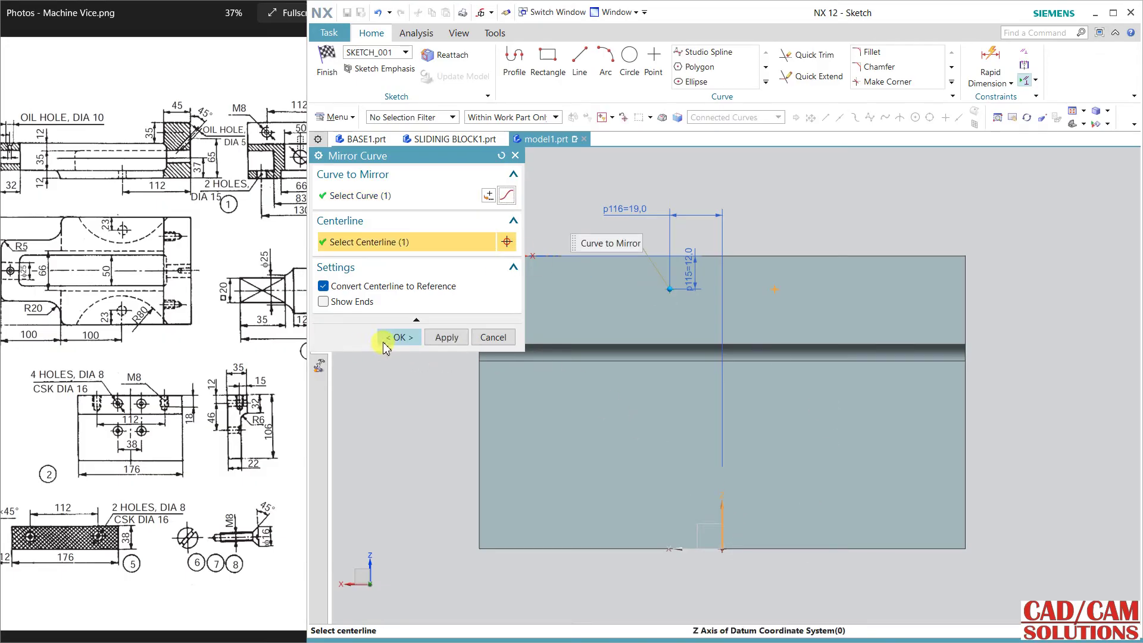
{"action": "left_click", "coordinate": [387, 337]}
{"action": "key", "text": "ctrl+q"}
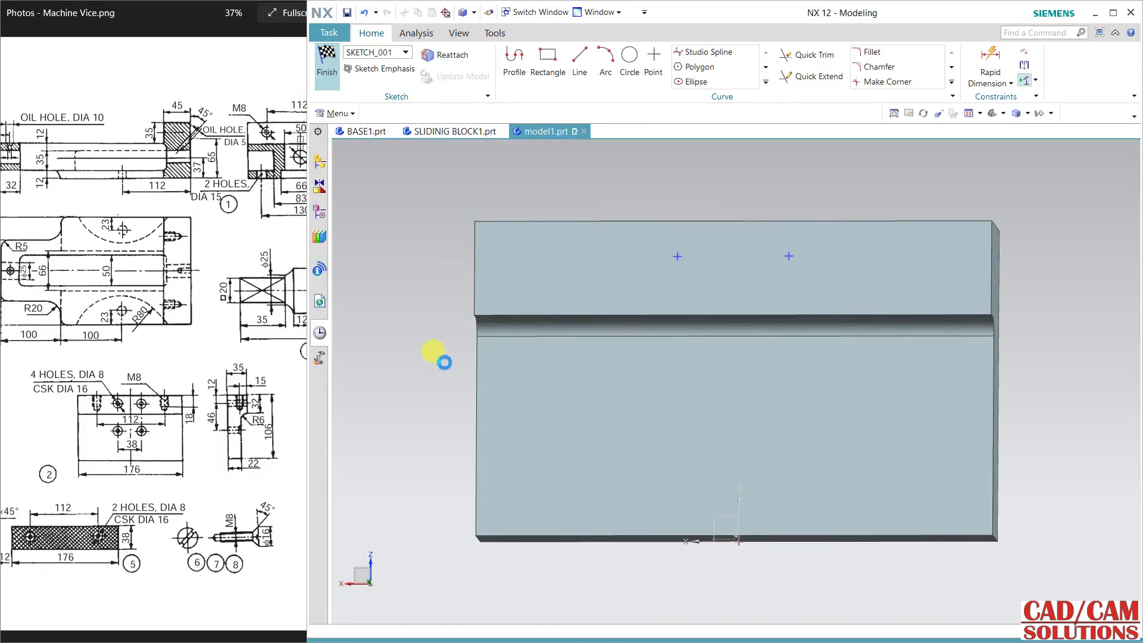
Change the hole to a general countersunk form with a 16 mm countersink diameter, 90° angle and 8 mm hole diameter
{"action": "middle_click_drag", "start_coordinate": [718, 400], "coordinate": [737, 354]}
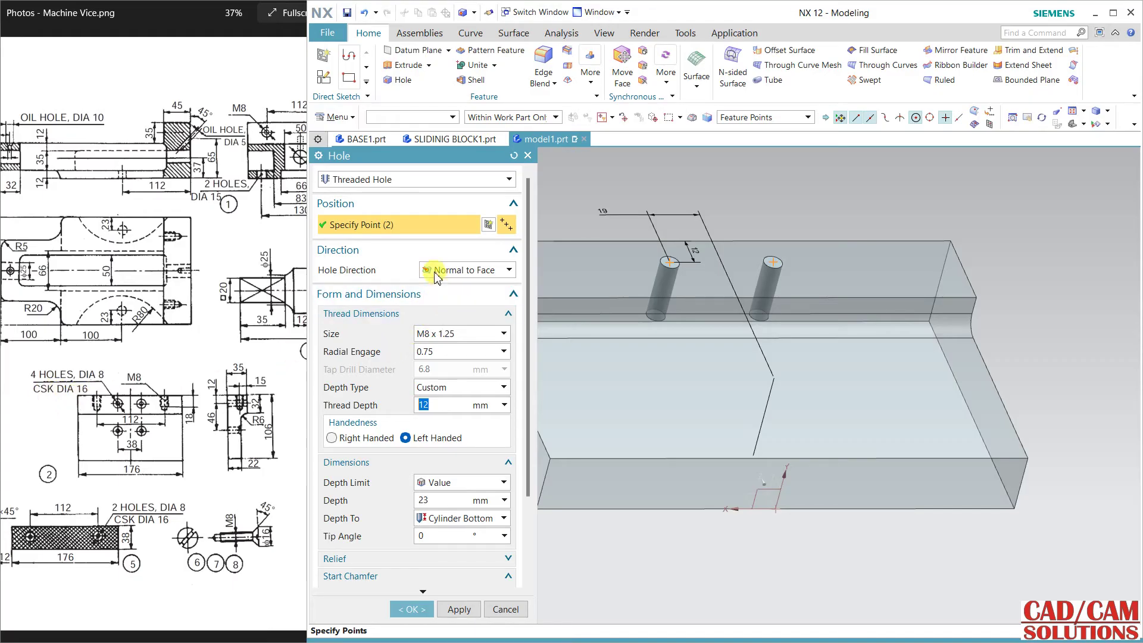
{"action": "left_click", "coordinate": [377, 187]}
{"action": "left_click", "coordinate": [370, 192]}
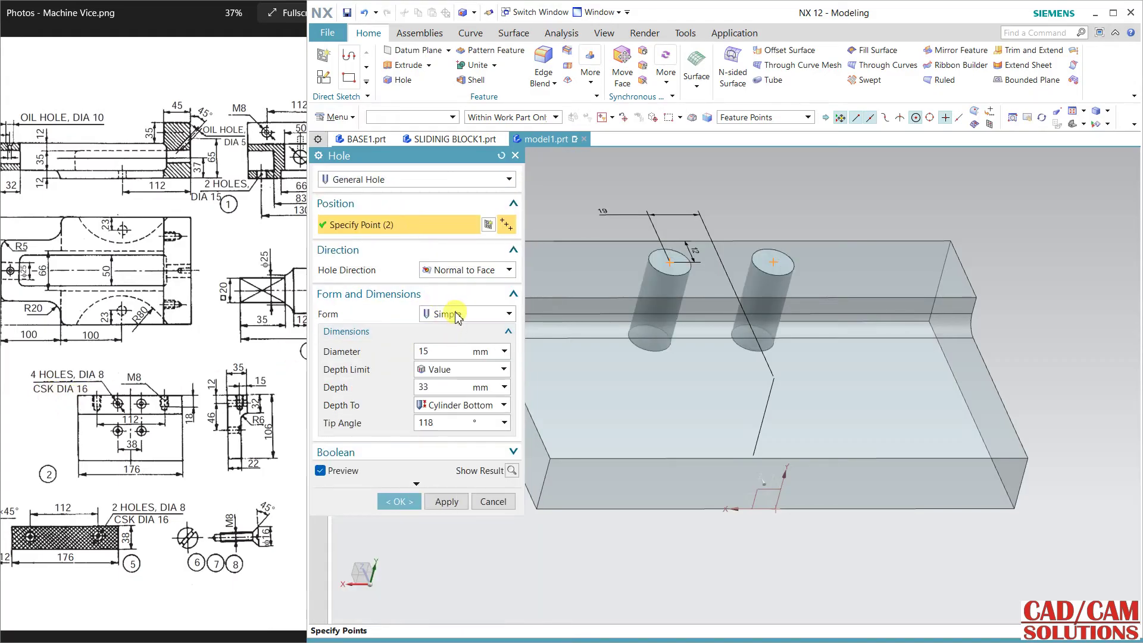
{"action": "left_click", "coordinate": [457, 315]}
{"action": "left_click", "coordinate": [457, 355]}
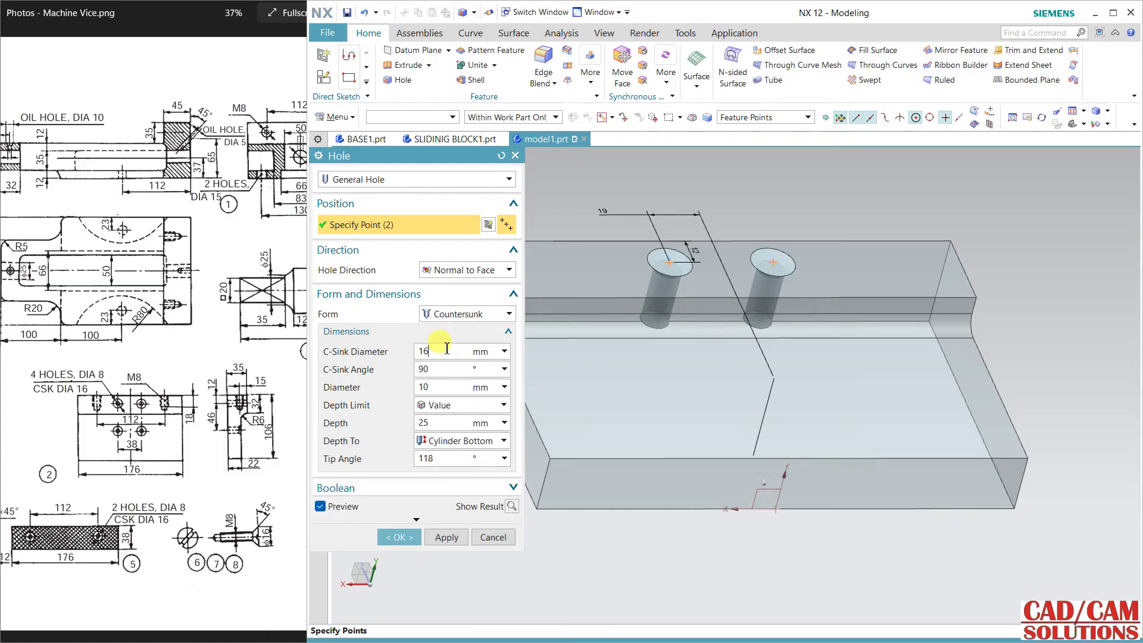
{"action": "double_click", "coordinate": [438, 387]}
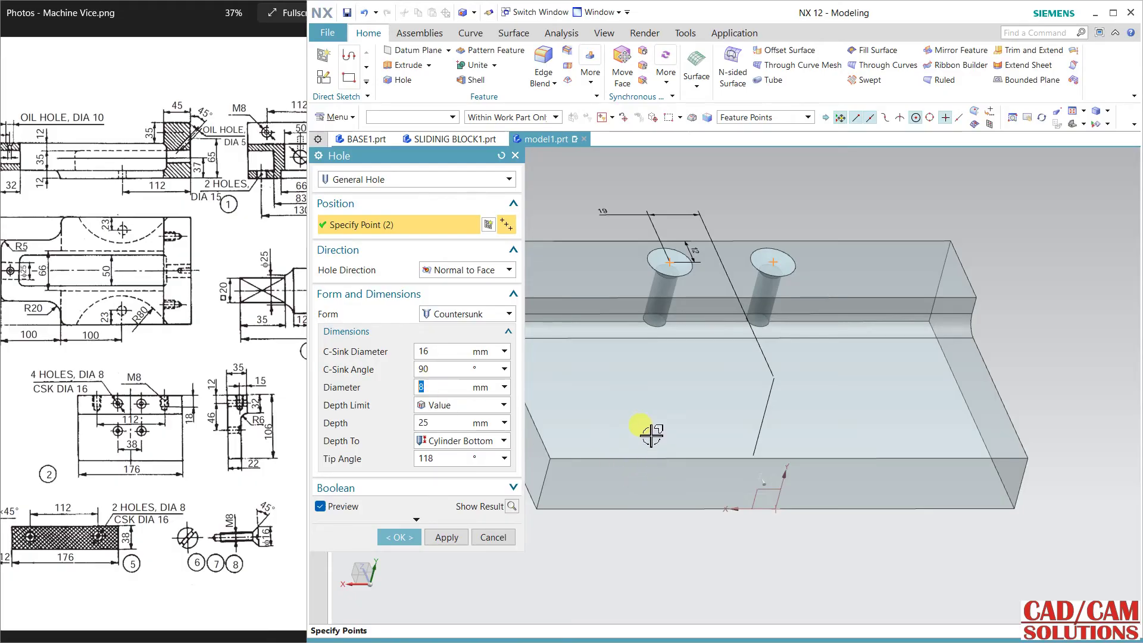
{"action": "mouse_move", "coordinate": [652, 434]}
{"action": "middle_mouse_down"}
{"action": "mouse_move", "coordinate": [671, 387]}
{"action": "mouse_move", "coordinate": [673, 425]}
{"action": "mouse_move", "coordinate": [660, 428]}
{"action": "middle_mouse_up"}
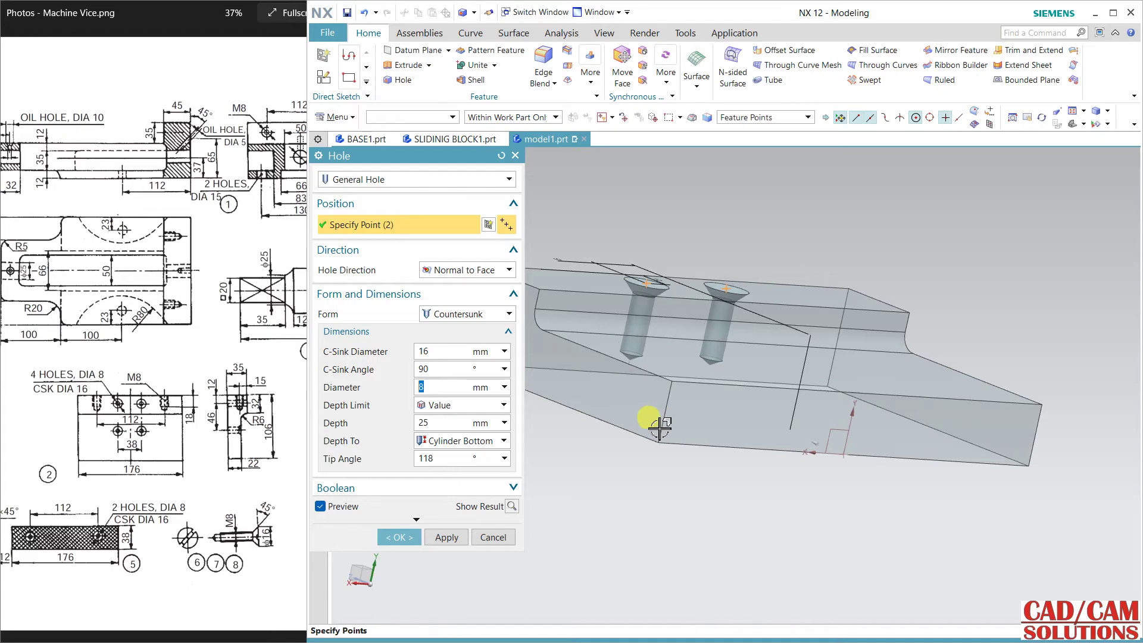
Set the countersunk hole depth to 35 mm and create both holes in the jaw's overhanging head
{"action": "double_click", "coordinate": [438, 423]}
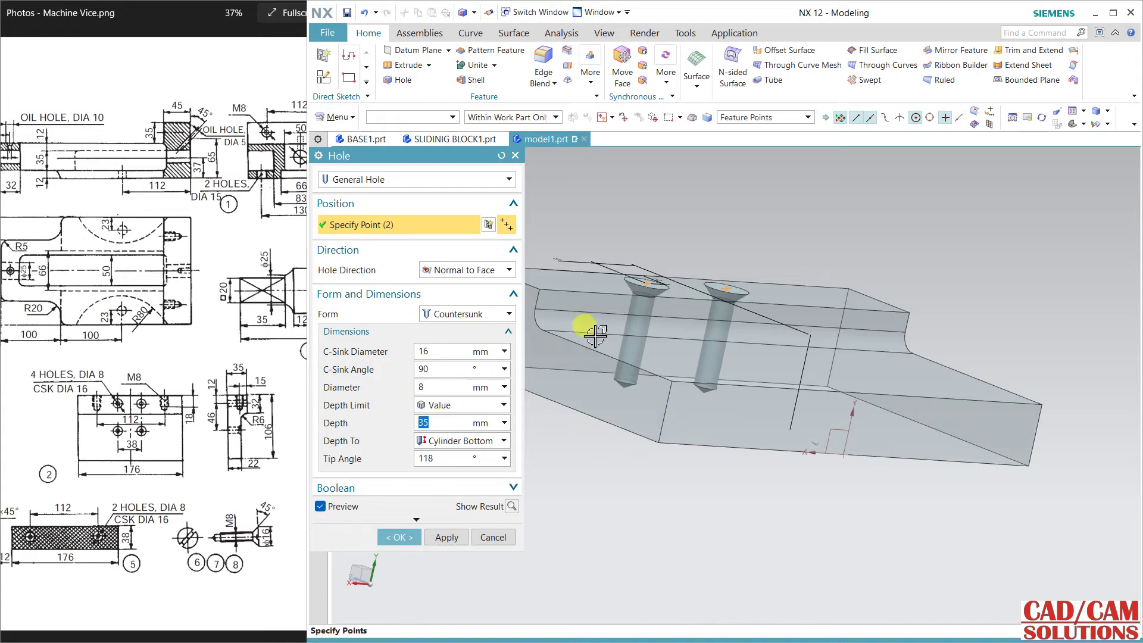
{"action": "middle_click_drag", "start_coordinate": [627, 368], "coordinate": [718, 375]}
{"action": "left_click", "coordinate": [397, 536]}
{"action": "middle_click_drag", "start_coordinate": [556, 518], "coordinate": [597, 470]}
{"action": "middle_click_drag", "start_coordinate": [671, 377], "coordinate": [684, 362]}
{"action": "left_click", "coordinate": [323, 76]}
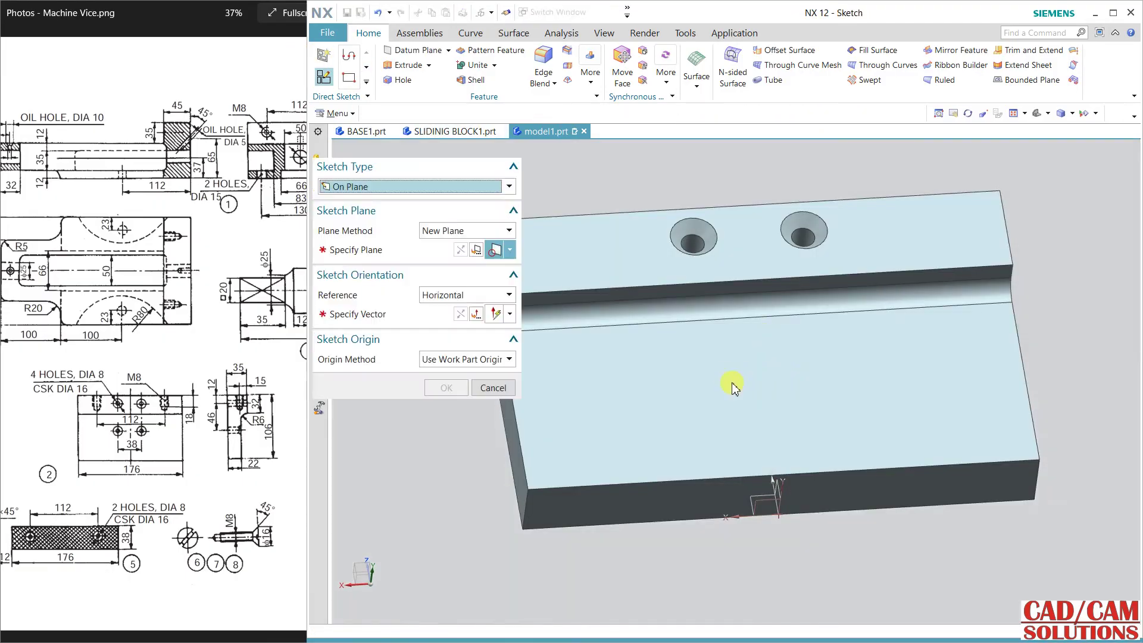
{"action": "left_click", "coordinate": [731, 376]}
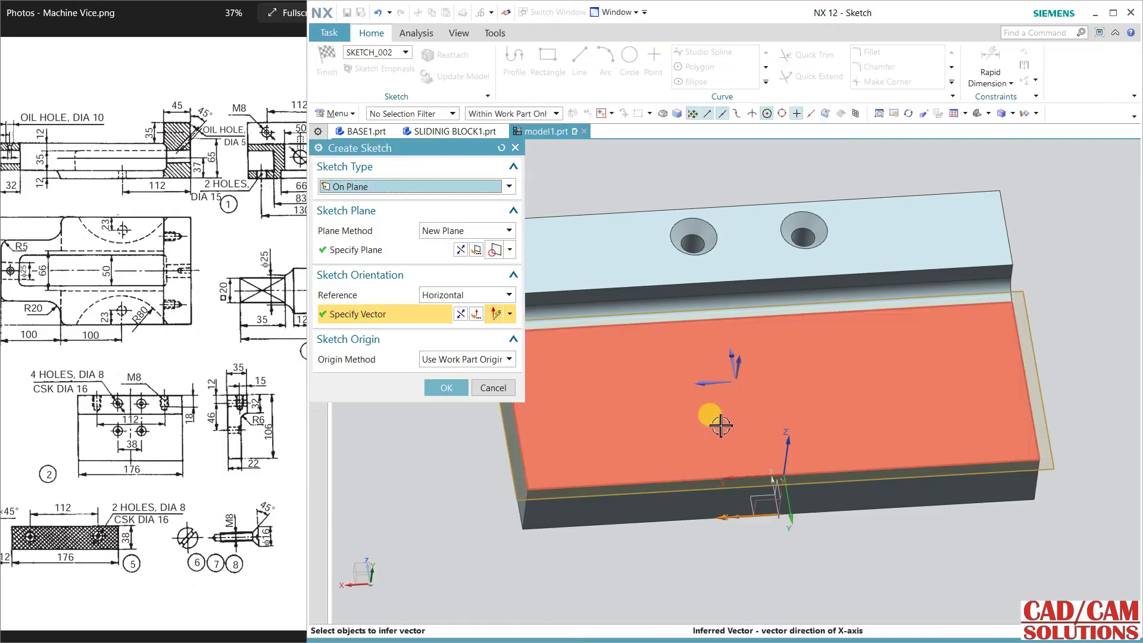
{"action": "middle_click", "coordinate": [720, 425]}
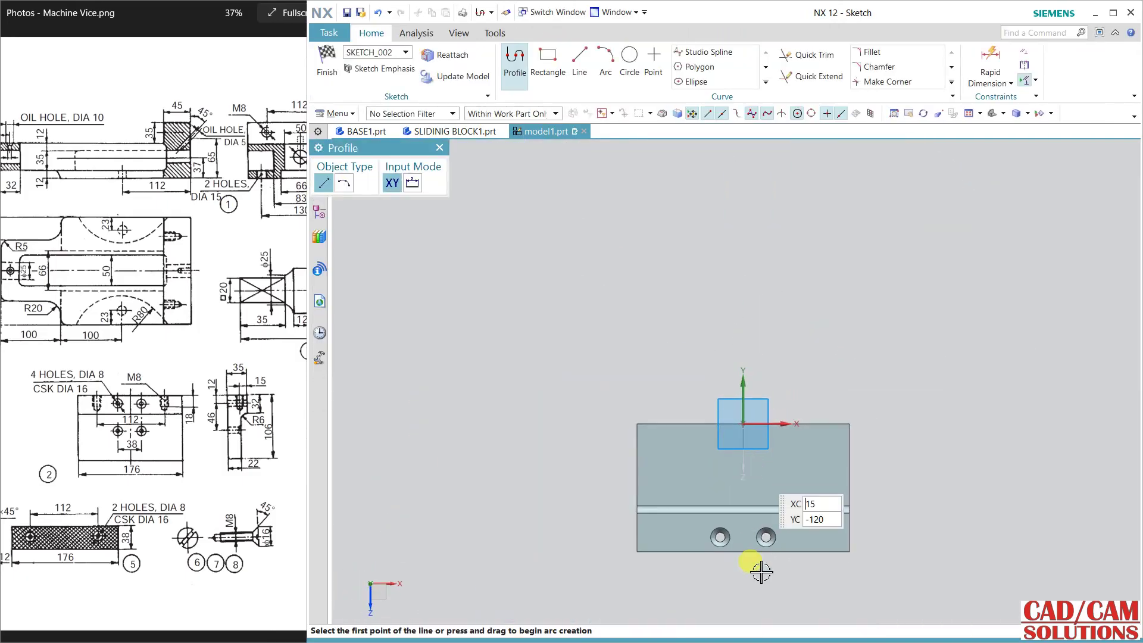
{"action": "scroll", "coordinate": [761, 573], "scroll_direction": "up", "scroll_amount": 3}
{"action": "left_click", "coordinate": [327, 68]}
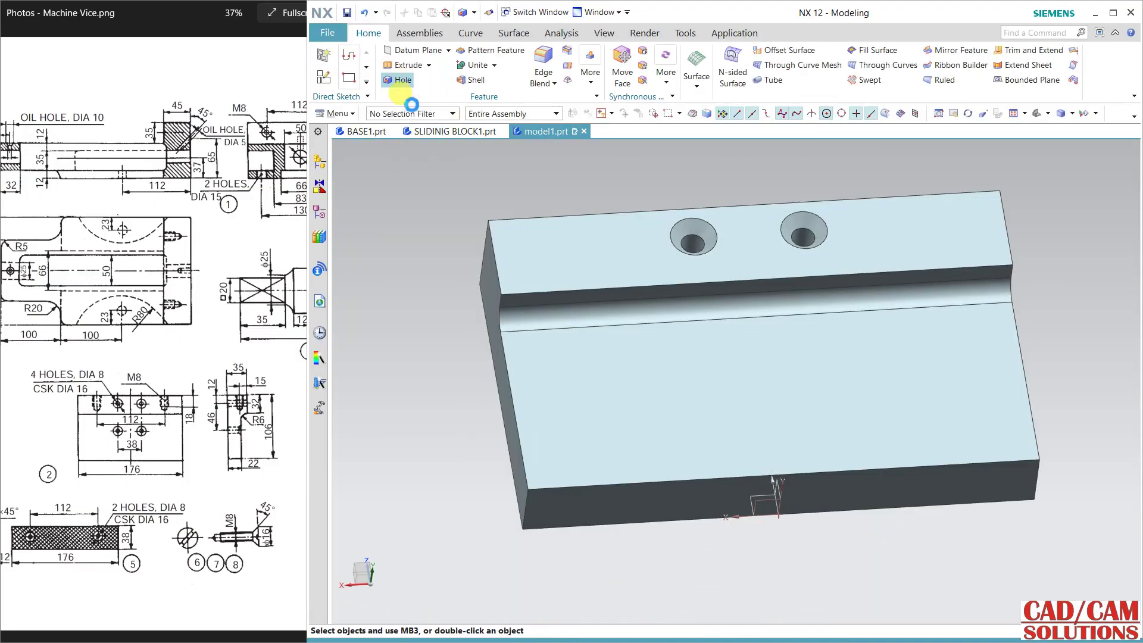
Start a Hole feature on the flat face below the filleted step and place one centre point vertically aligned with an existing countersunk hole
{"action": "left_click", "coordinate": [720, 396]}
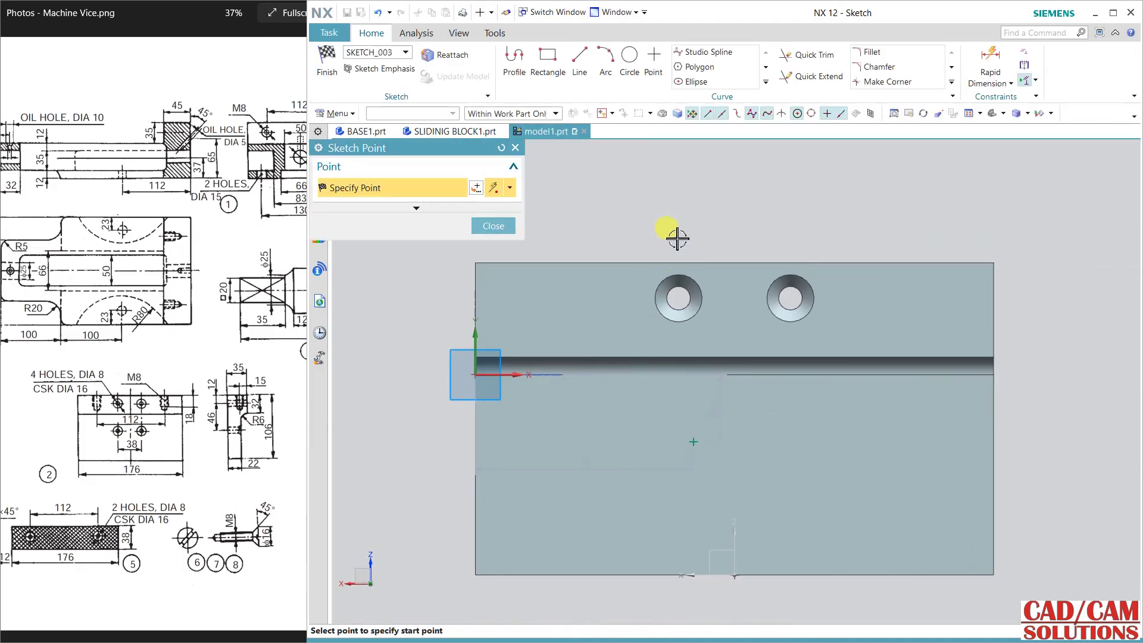
{"action": "middle_click", "coordinate": [678, 239]}
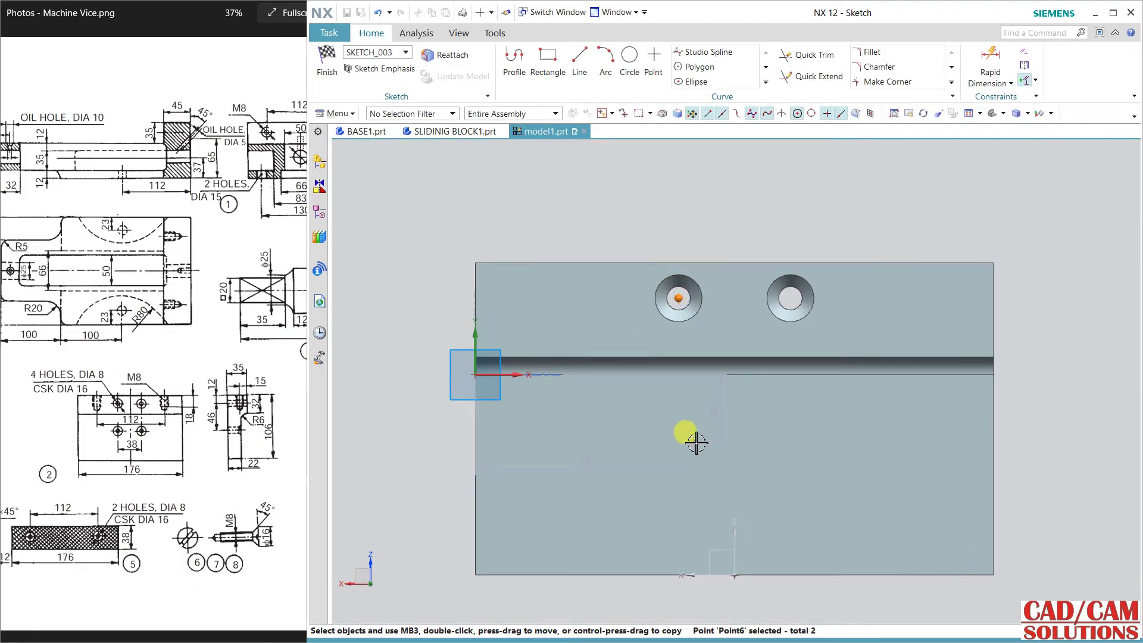
{"action": "key", "text": "Escape"}
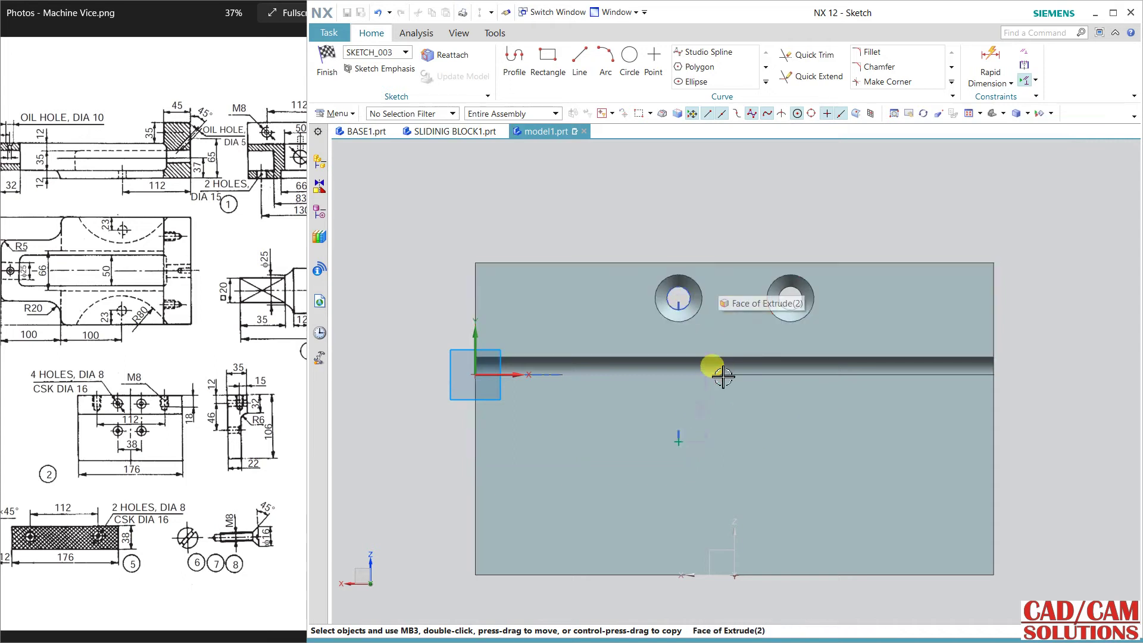
Dimension the new point from the centre of the countersunk hole above it and set the distance to 46 mm
{"action": "left_click", "coordinate": [989, 60]}
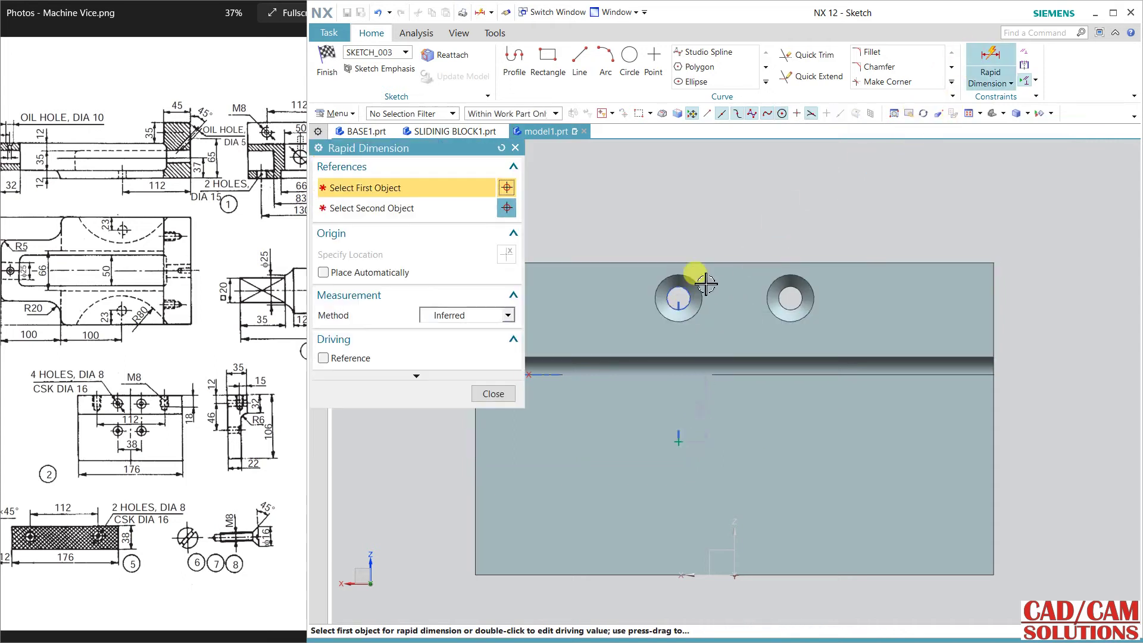
{"action": "left_click", "coordinate": [678, 297]}
{"action": "left_click", "coordinate": [679, 430]}
{"action": "left_click", "coordinate": [423, 467]}
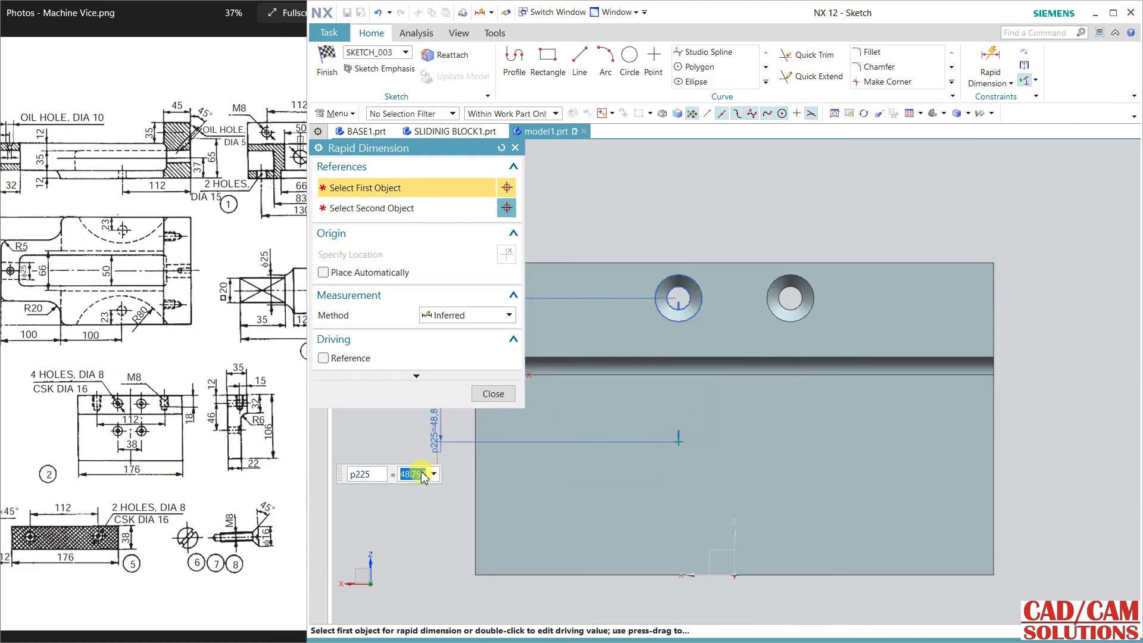
{"action": "type", "text": "4"}
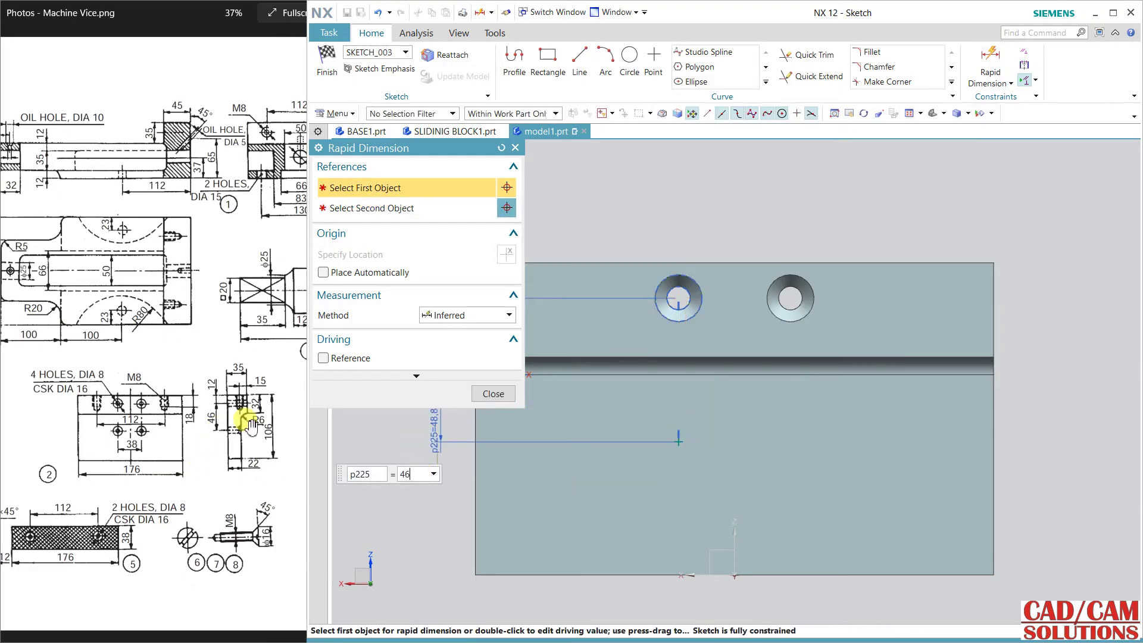
{"action": "type", "text": "6"}
{"action": "key", "text": "Return"}
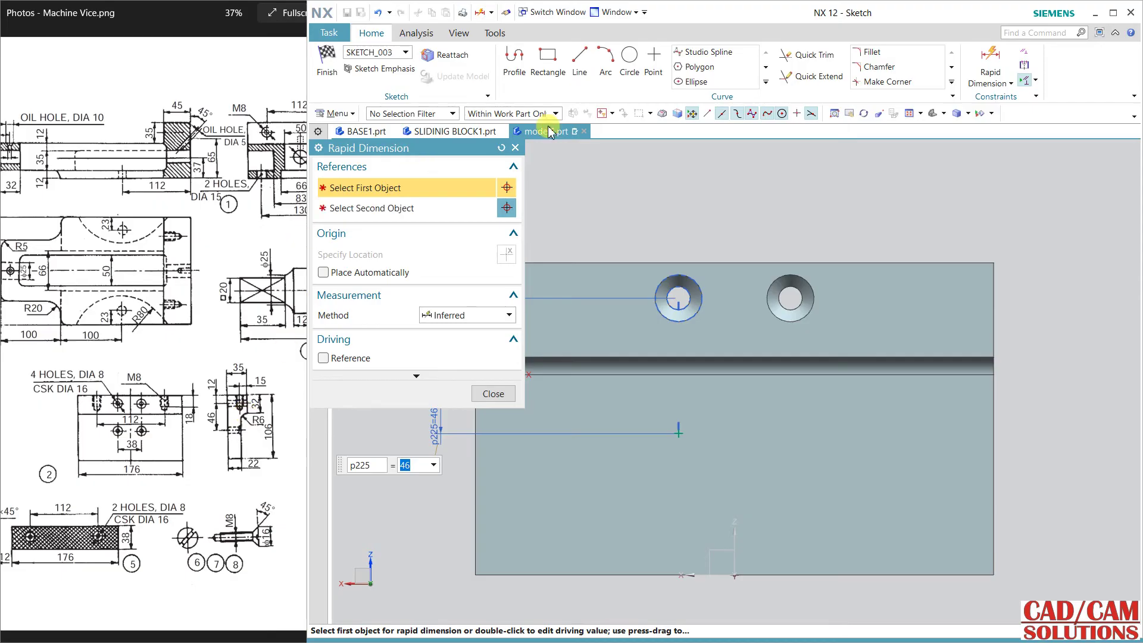
Mirror the point about the datum Z axis and create two 8 mm countersunk holes, 16 mm countersink and 35 mm deep
{"action": "left_click", "coordinate": [766, 81]}
{"action": "left_click", "coordinate": [710, 97]}
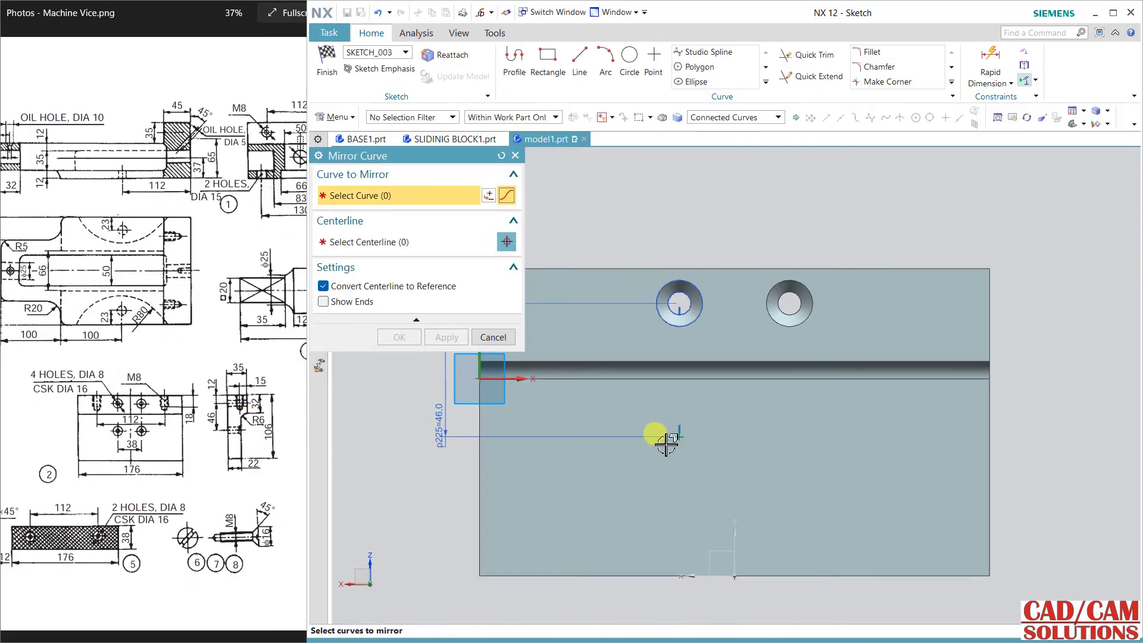
{"action": "left_click", "coordinate": [679, 440]}
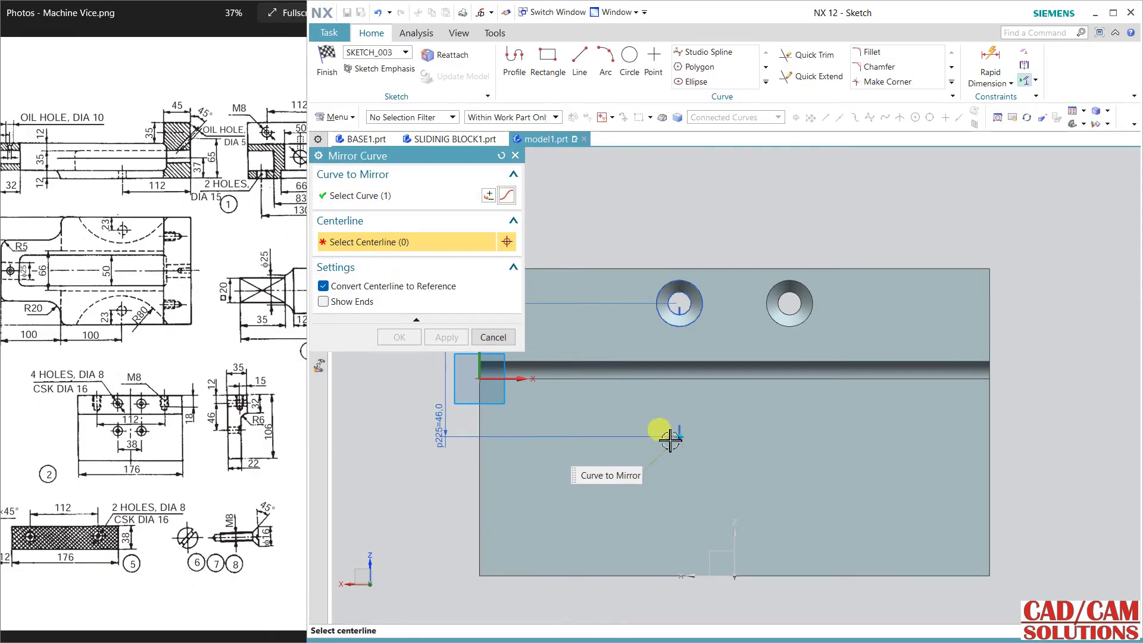
{"action": "left_click", "coordinate": [732, 544]}
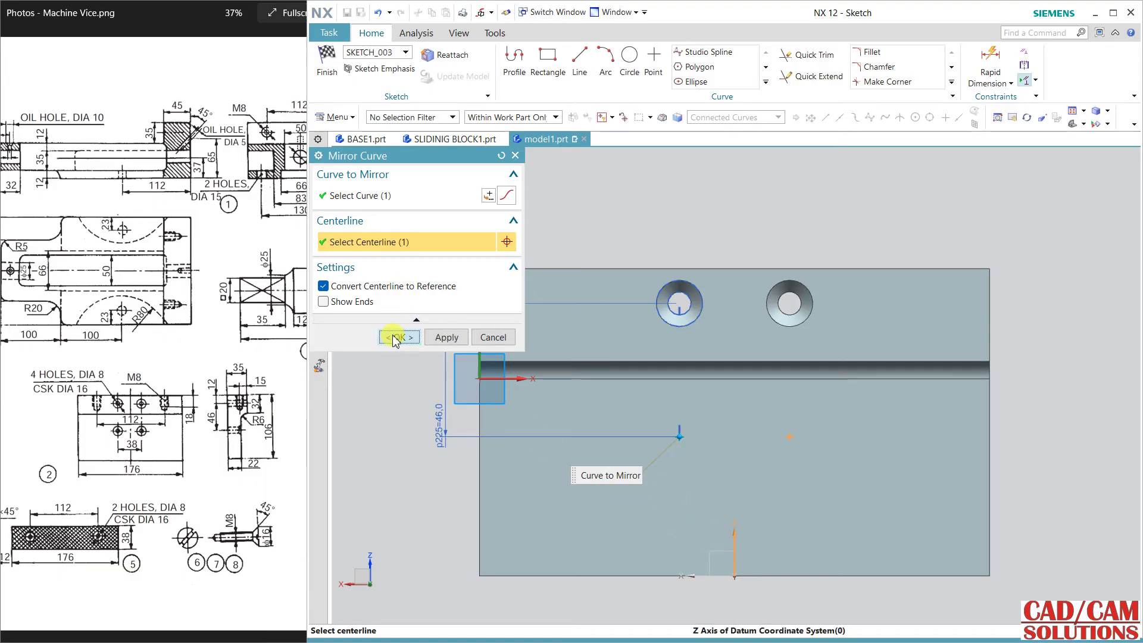
{"action": "left_click", "coordinate": [399, 337]}
{"action": "left_click", "coordinate": [340, 73]}
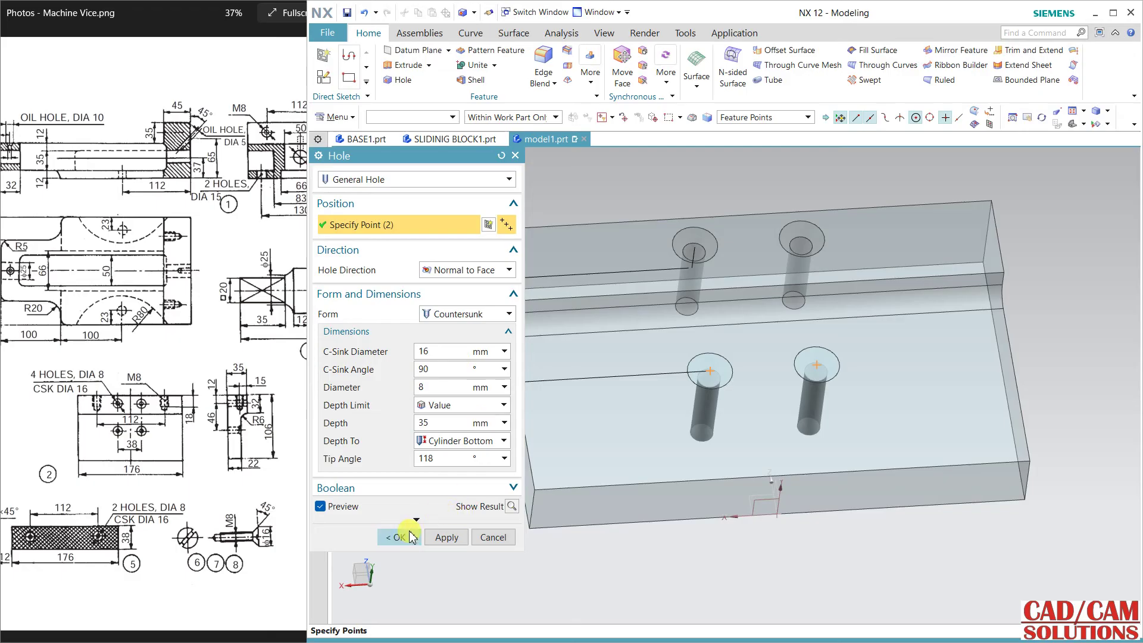
{"action": "left_click", "coordinate": [395, 535]}
{"action": "middle_click_drag", "start_coordinate": [539, 538], "coordinate": [435, 427]}
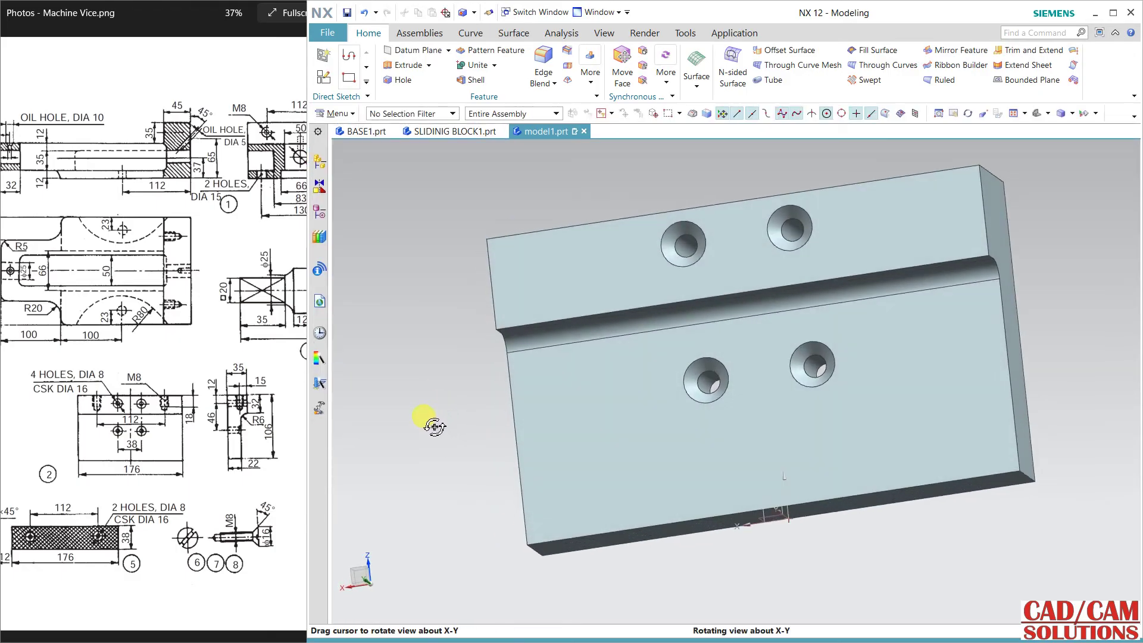
Create a sketch on the jaw's top face using the datum X axis as horizontal reference, reversing the plane normal and the horizontal direction
{"action": "middle_click_drag", "start_coordinate": [717, 186], "coordinate": [708, 270]}
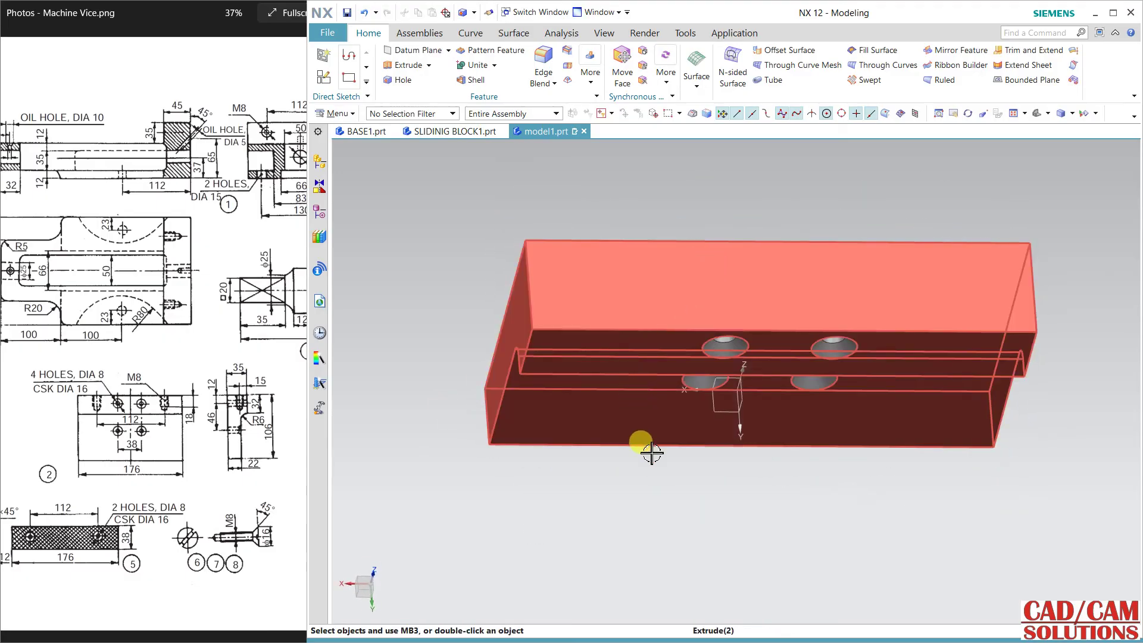
{"action": "left_click", "coordinate": [329, 82]}
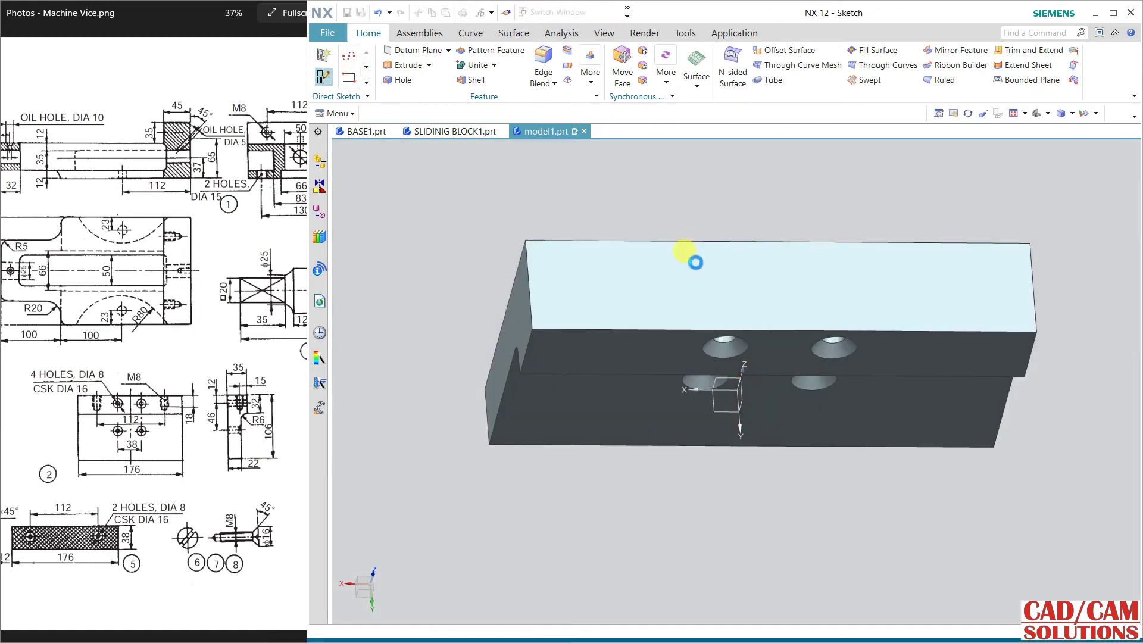
{"action": "left_click", "coordinate": [785, 314]}
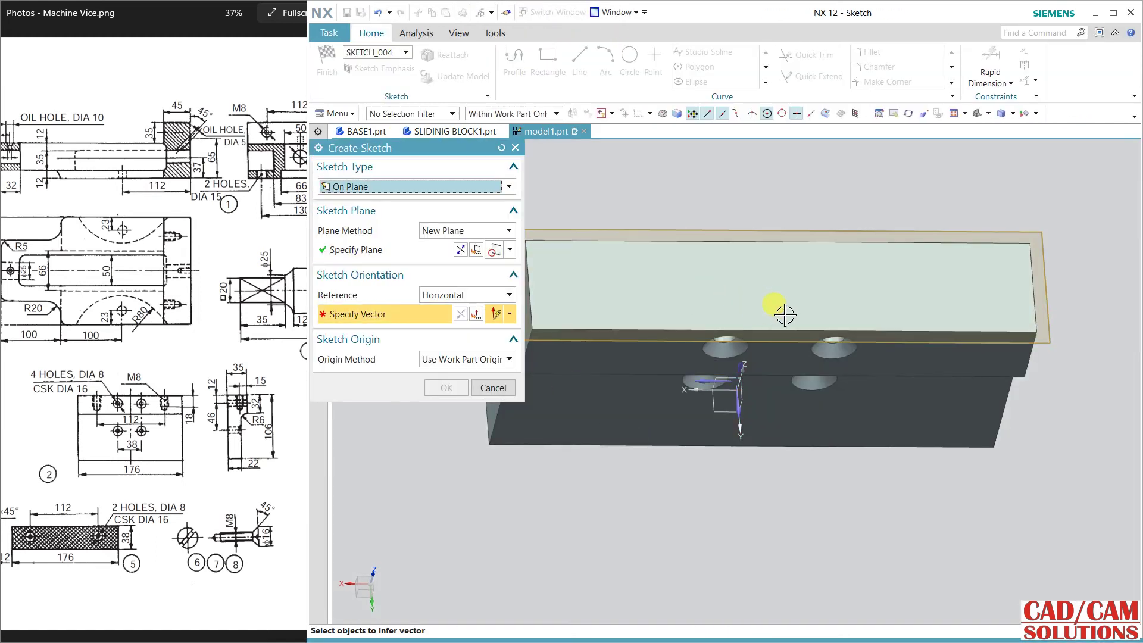
{"action": "left_click", "coordinate": [699, 381]}
{"action": "left_click", "coordinate": [462, 250]}
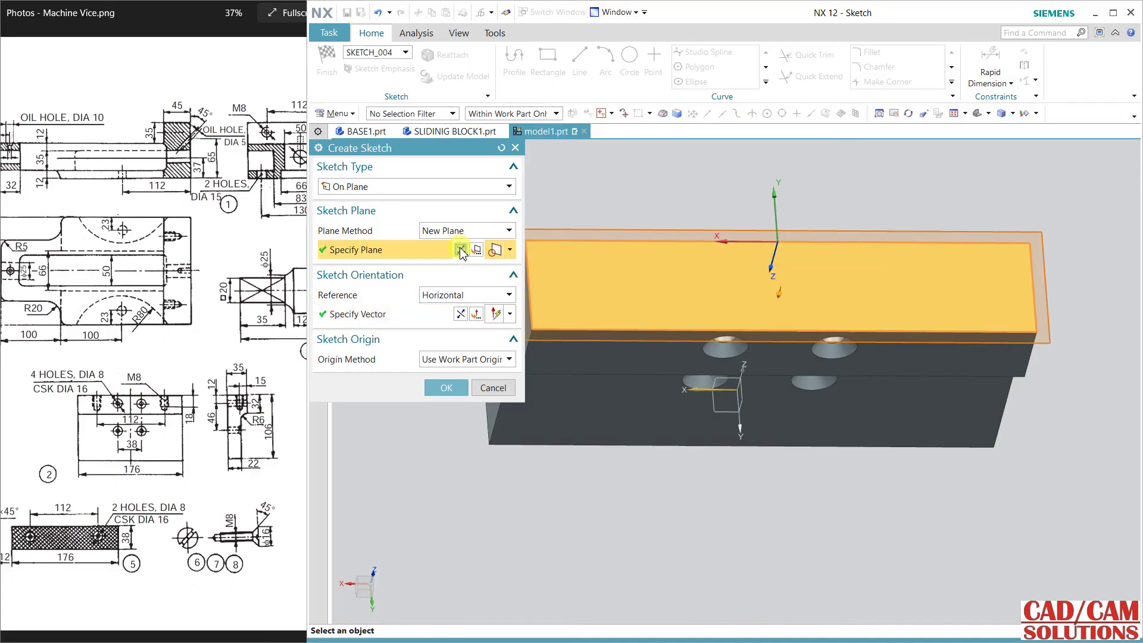
{"action": "left_click", "coordinate": [461, 313]}
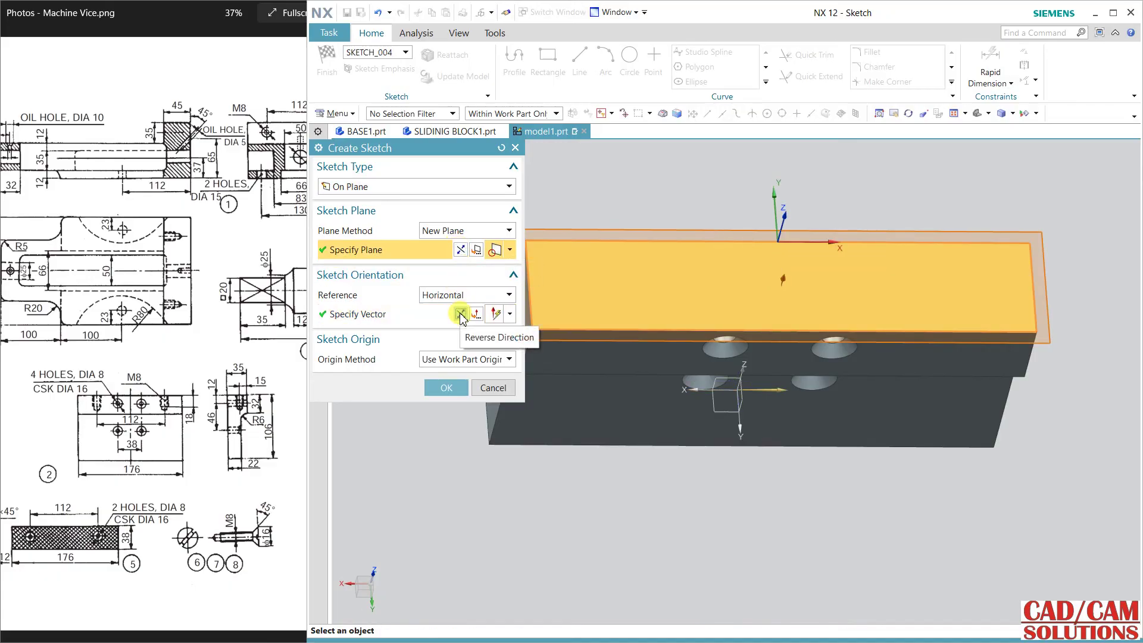
{"action": "left_click", "coordinate": [446, 388]}
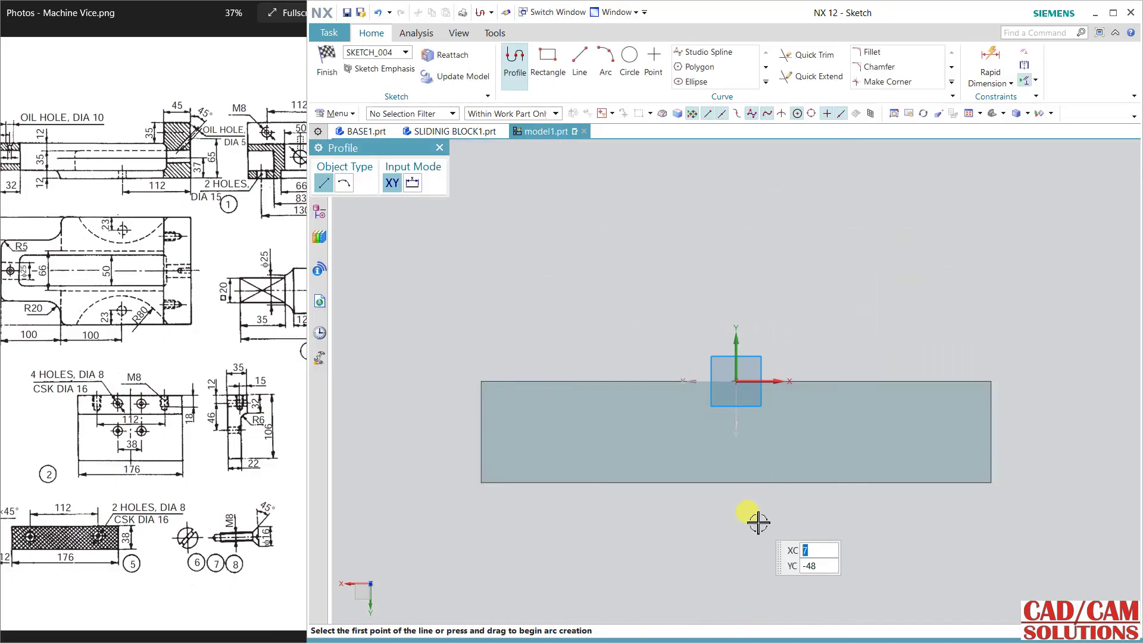
Place one sketch point on the top face, about 39 mm to the left of the sketch's vertical axis
{"action": "left_click", "coordinate": [654, 58]}
{"action": "left_click", "coordinate": [623, 430]}
{"action": "middle_click", "coordinate": [662, 321]}
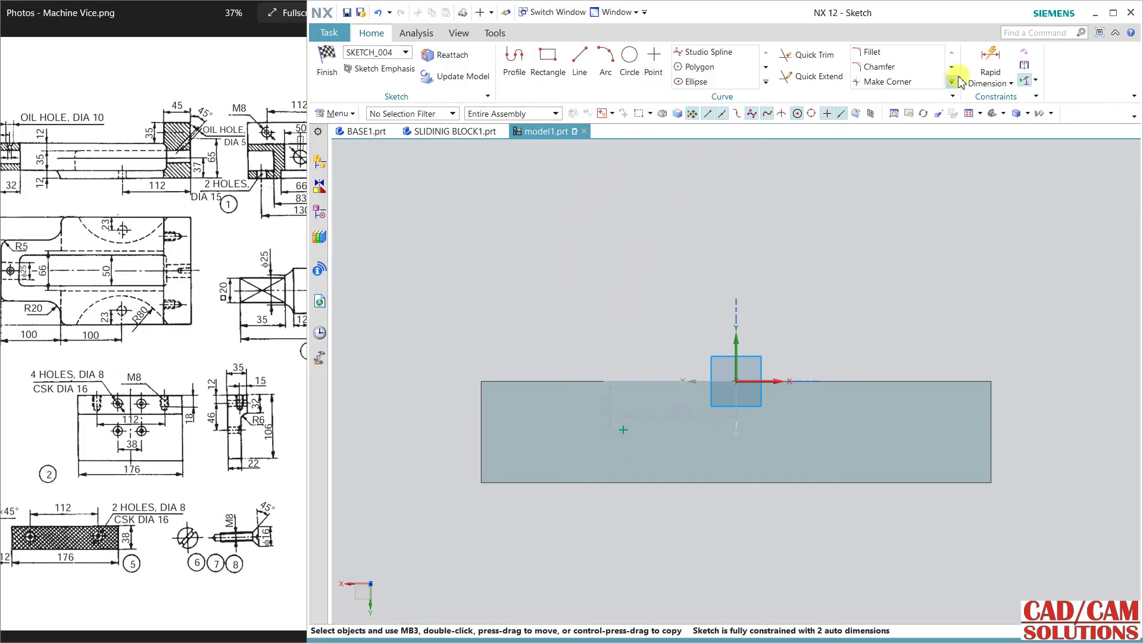
Dimension the point horizontally from the sketch's vertical axis and set the distance to 112/2 mm
{"action": "left_click", "coordinate": [988, 67]}
{"action": "left_click", "coordinate": [736, 324]}
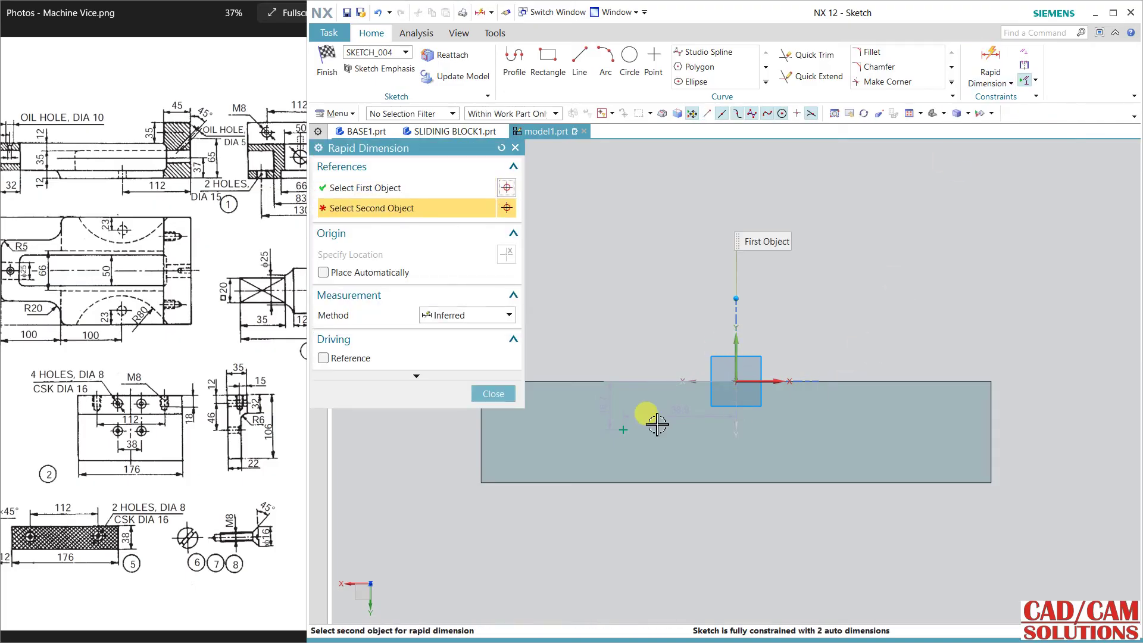
{"action": "left_click", "coordinate": [626, 430]}
{"action": "left_click", "coordinate": [689, 276]}
{"action": "type", "text": "112/2"}
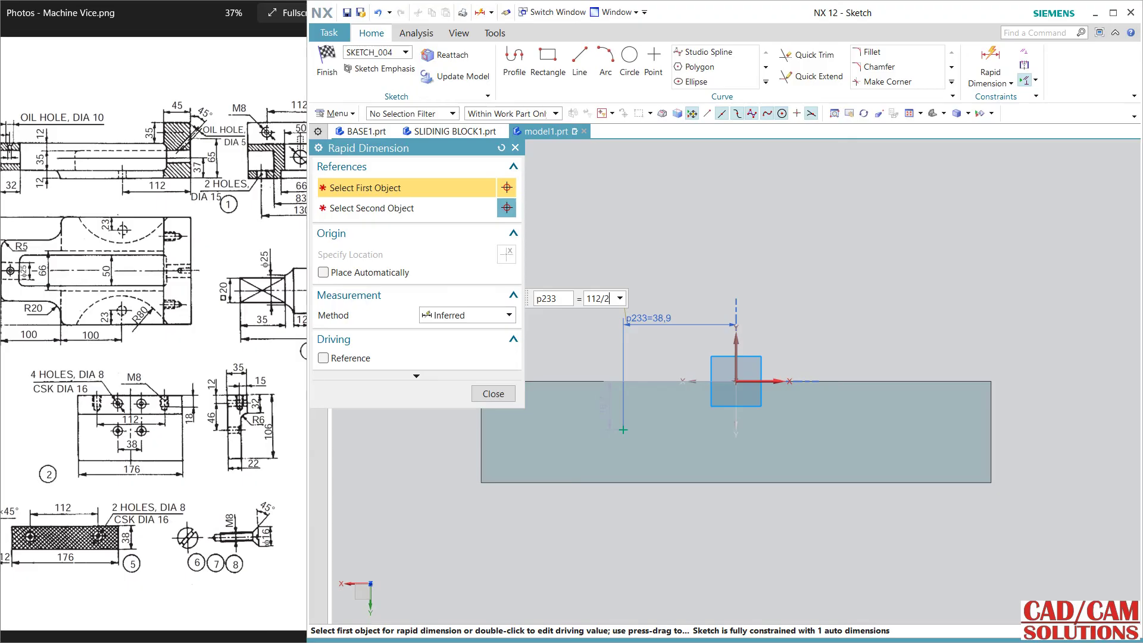
{"action": "key", "text": "Return"}
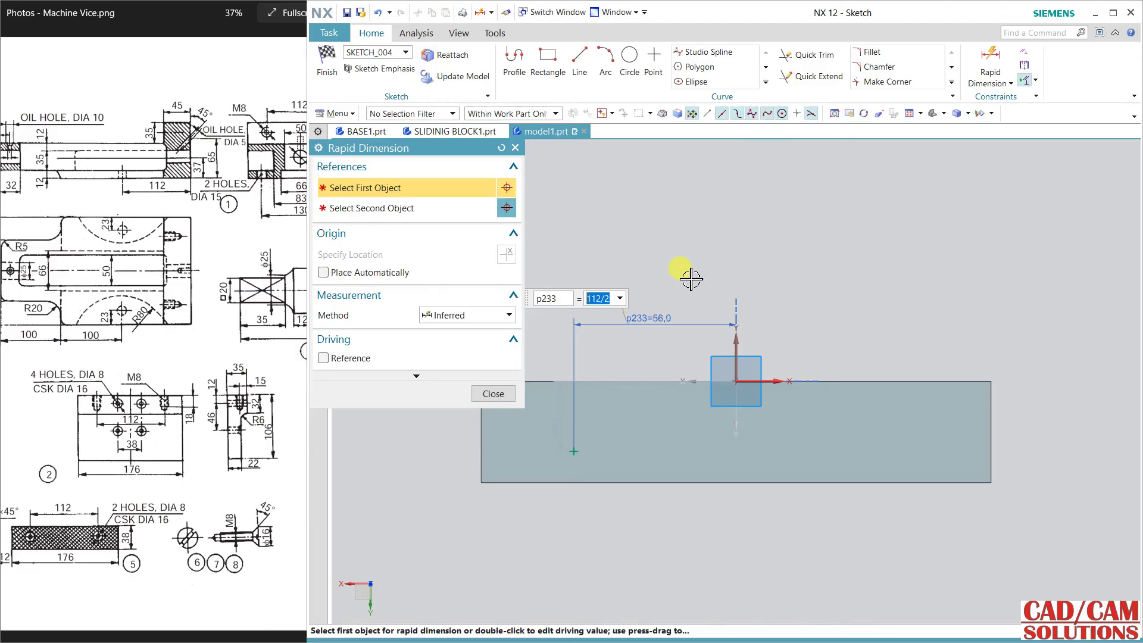
{"action": "left_click", "coordinate": [493, 393]}
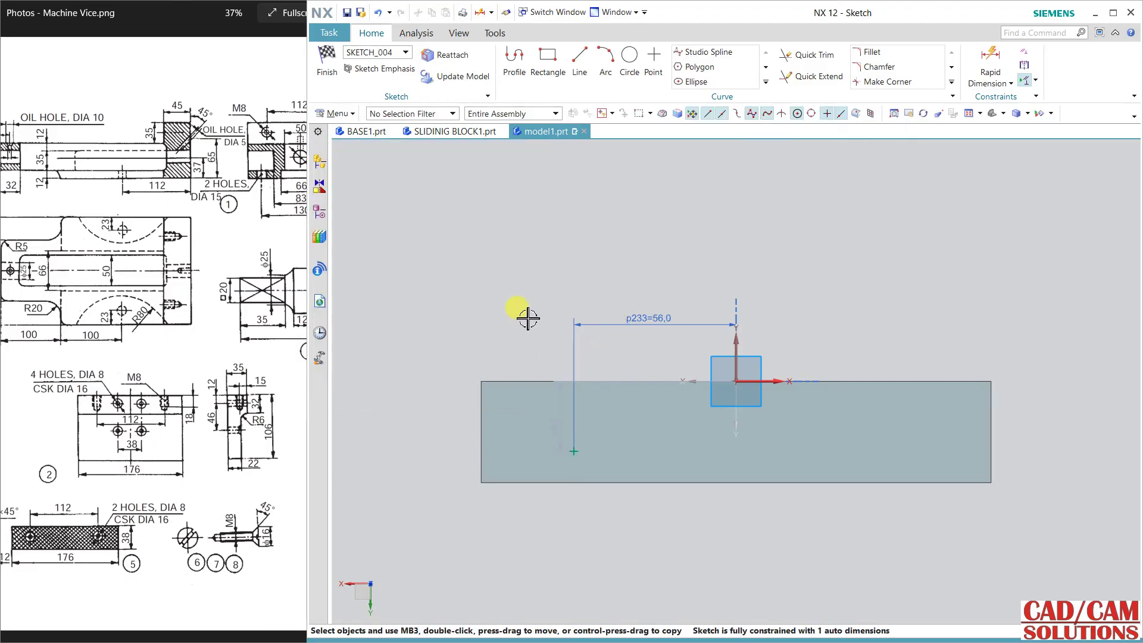
Dimension the sketch point from the top face's long edge on the countersunk side and set the distance to 15 mm
{"action": "middle_click_drag", "start_coordinate": [539, 323], "coordinate": [647, 380]}
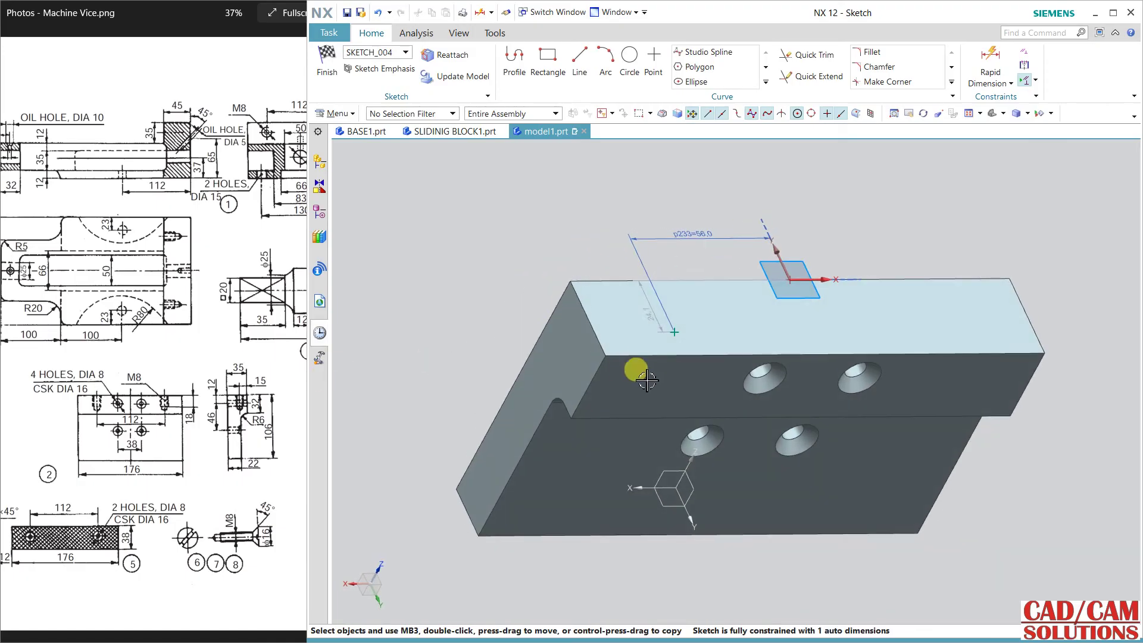
{"action": "left_click", "coordinate": [990, 65]}
{"action": "left_click", "coordinate": [698, 345]}
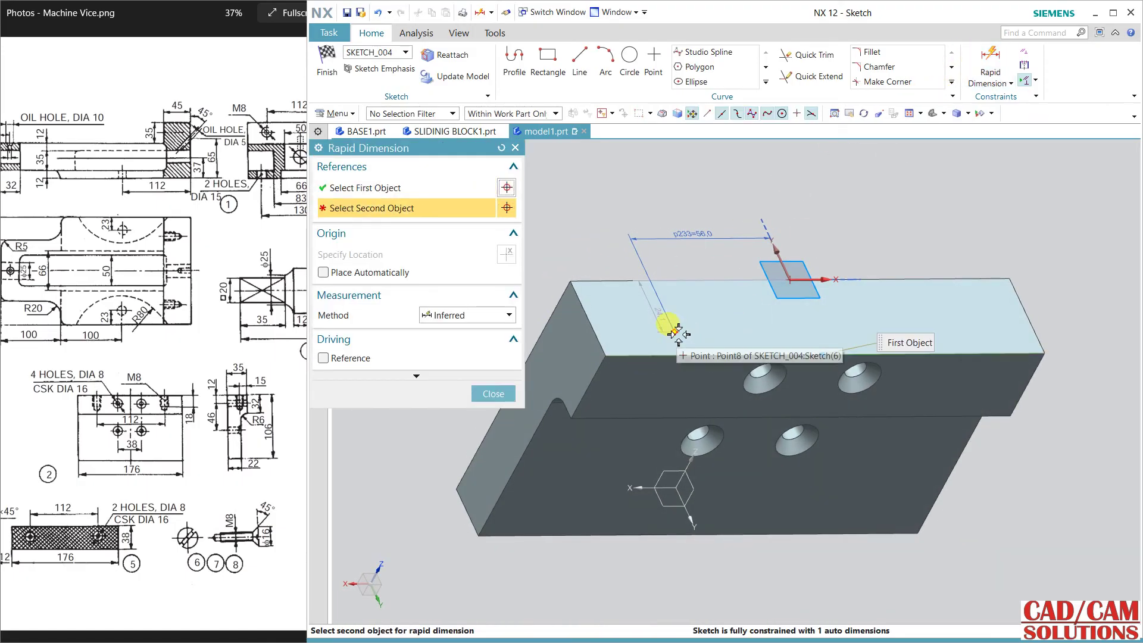
{"action": "left_click", "coordinate": [580, 327]}
{"action": "left_click", "coordinate": [543, 331]}
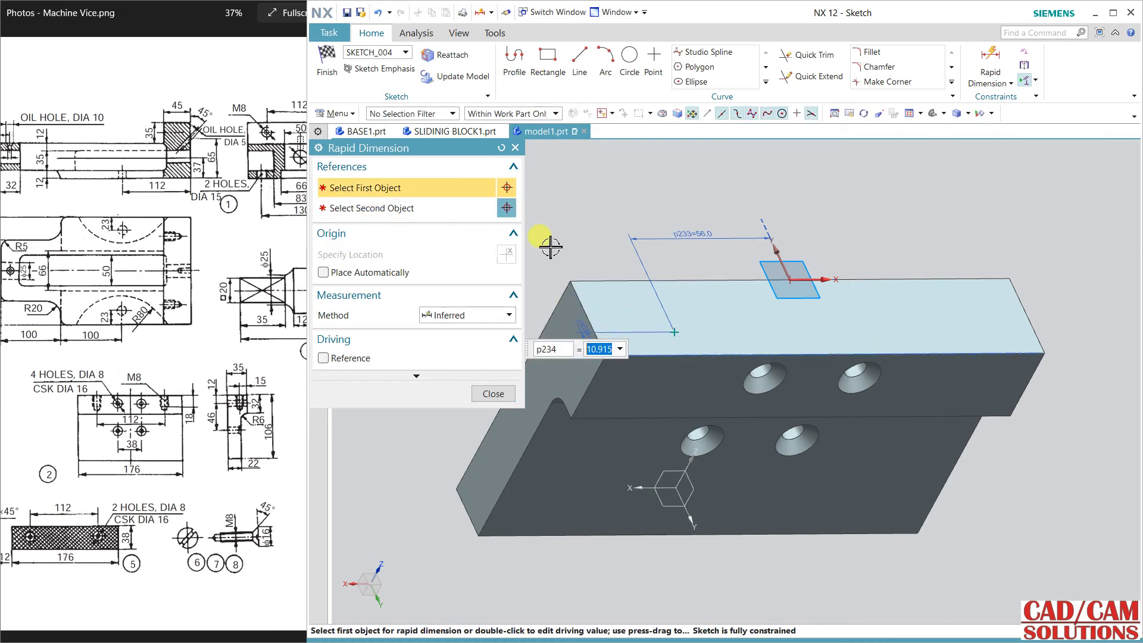
{"action": "key", "text": "Return"}
{"action": "left_click", "coordinate": [493, 393]}
{"action": "mouse_move", "coordinate": [518, 334]}
{"action": "middle_mouse_down"}
{"action": "mouse_move", "coordinate": [520, 250]}
{"action": "mouse_move", "coordinate": [528, 266]}
{"action": "mouse_move", "coordinate": [531, 250]}
{"action": "middle_mouse_up"}
{"action": "key", "text": "F8"}
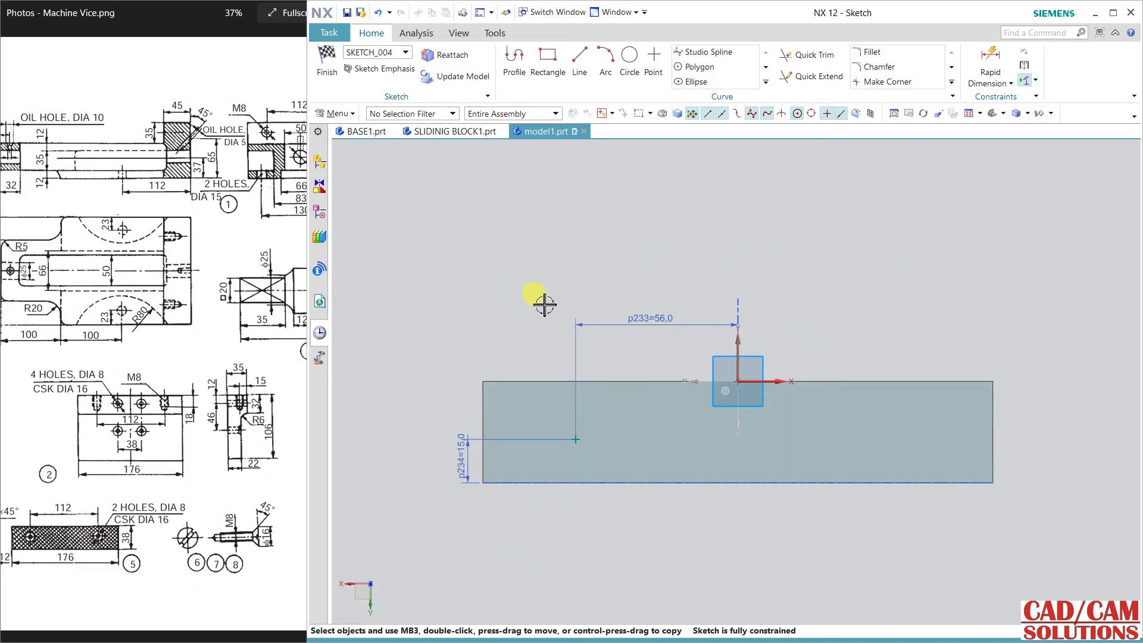
Mirror the sketch point about the sketch's vertical axis and finish the sketch
{"action": "left_click", "coordinate": [576, 439]}
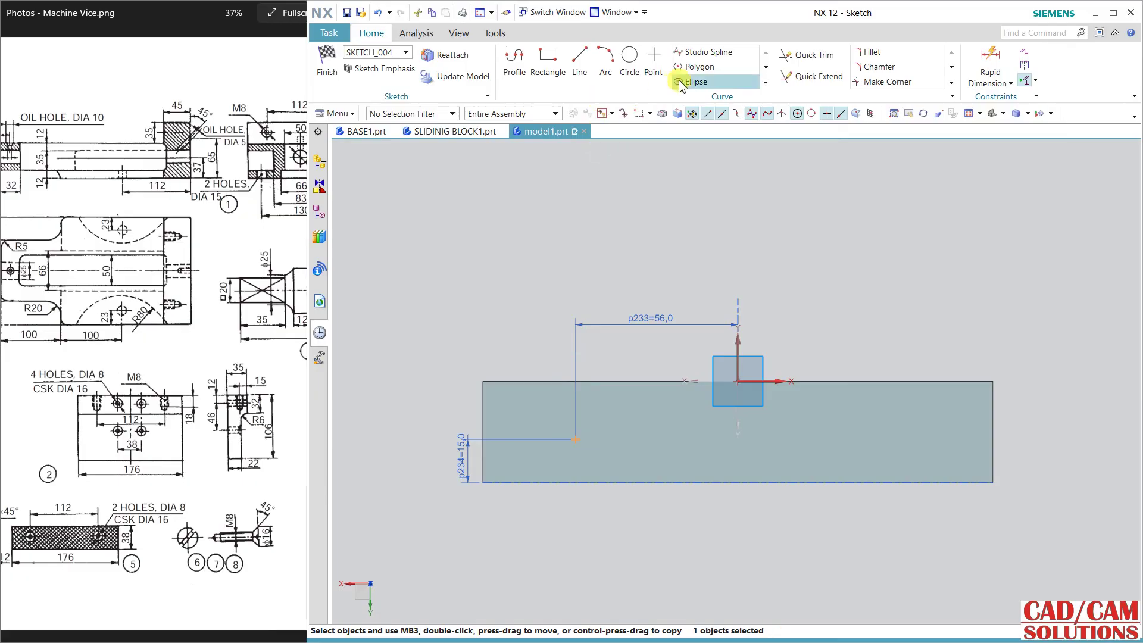
{"action": "left_click", "coordinate": [766, 82]}
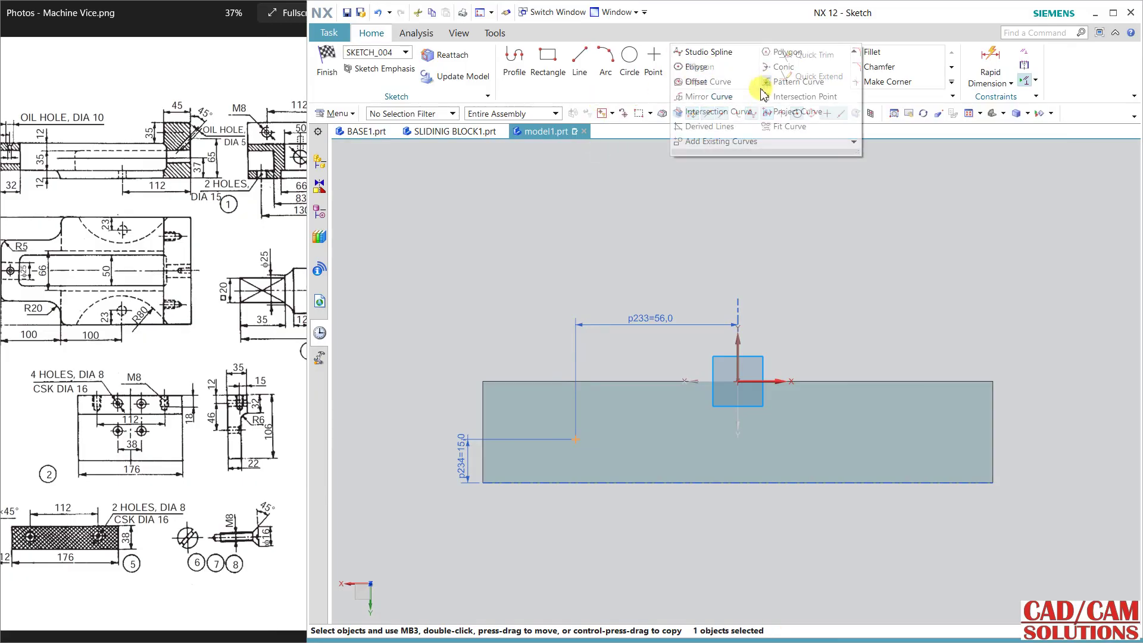
{"action": "left_click", "coordinate": [717, 96]}
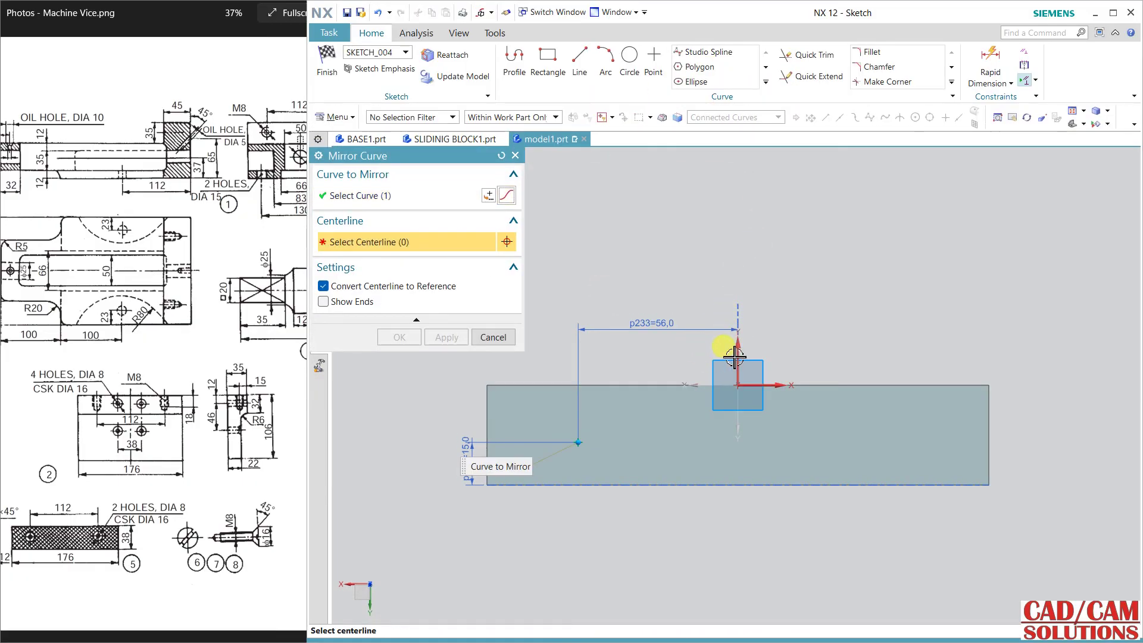
{"action": "left_click", "coordinate": [721, 329]}
{"action": "middle_click", "coordinate": [673, 289]}
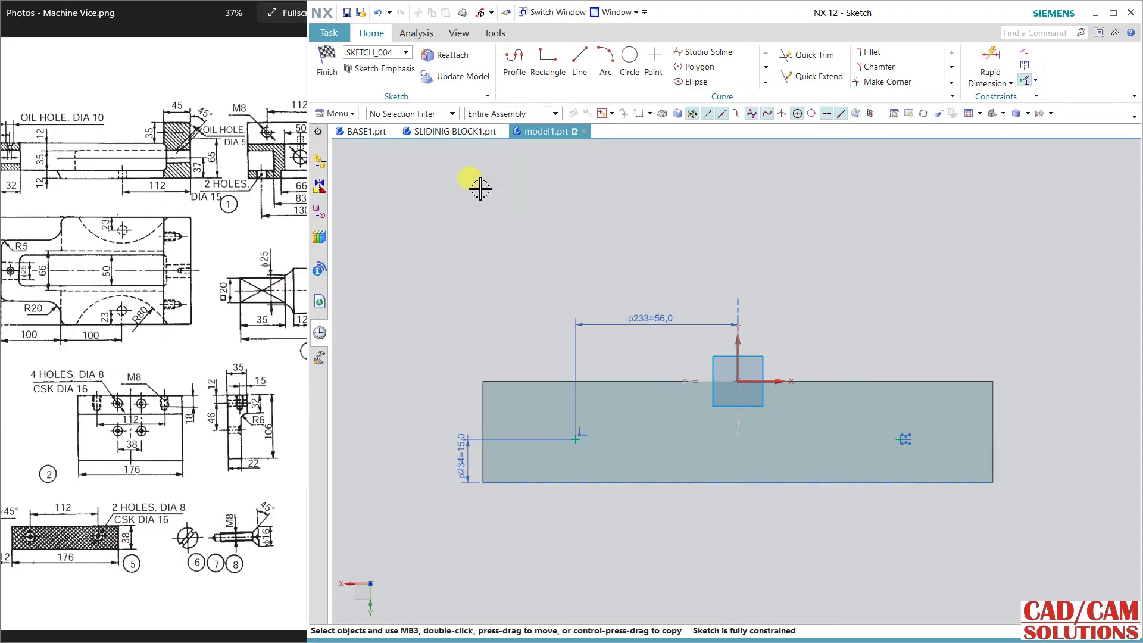
{"action": "left_click", "coordinate": [326, 65]}
Create two M8 x 1.25 threaded holes at the top-face sketch points, with 18 mm thread depth and 23 mm hole depth
{"action": "mouse_move", "coordinate": [500, 275]}
{"action": "middle_mouse_down"}
{"action": "mouse_move", "coordinate": [472, 296]}
{"action": "mouse_move", "coordinate": [476, 280]}
{"action": "middle_mouse_up"}
{"action": "left_click", "coordinate": [403, 81]}
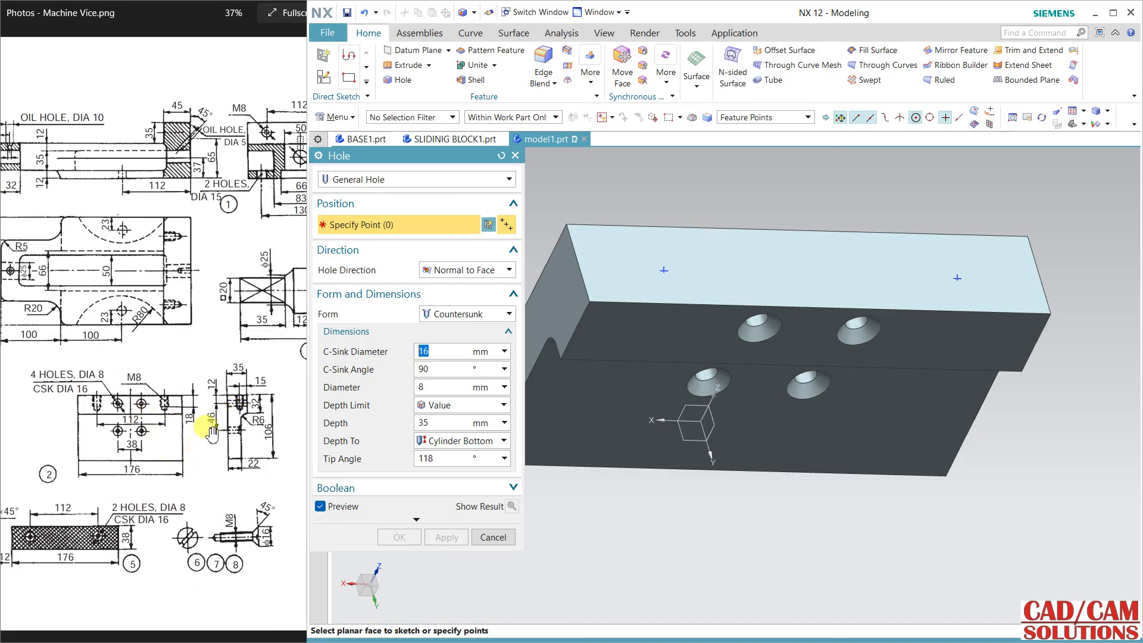
{"action": "left_click", "coordinate": [205, 384]}
{"action": "mouse_move", "coordinate": [204, 384]}
{"action": "left_mouse_down"}
{"action": "mouse_move", "coordinate": [128, 408]}
{"action": "mouse_move", "coordinate": [12, 422]}
{"action": "mouse_move", "coordinate": [226, 423]}
{"action": "left_mouse_up"}
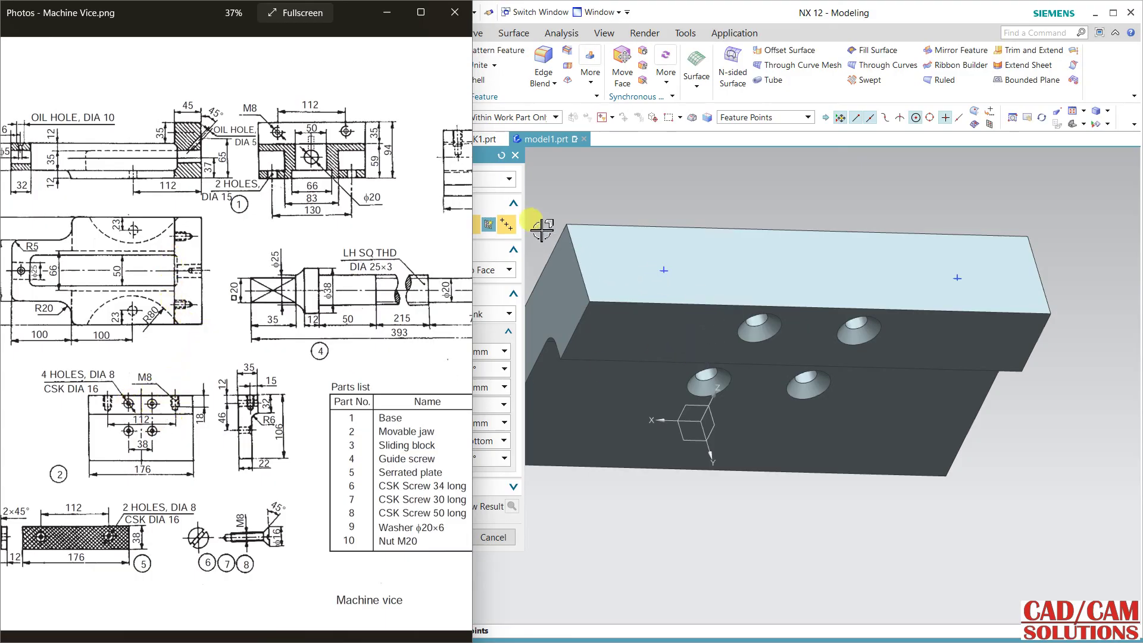
{"action": "left_click", "coordinate": [485, 163]}
{"action": "left_click", "coordinate": [441, 180]}
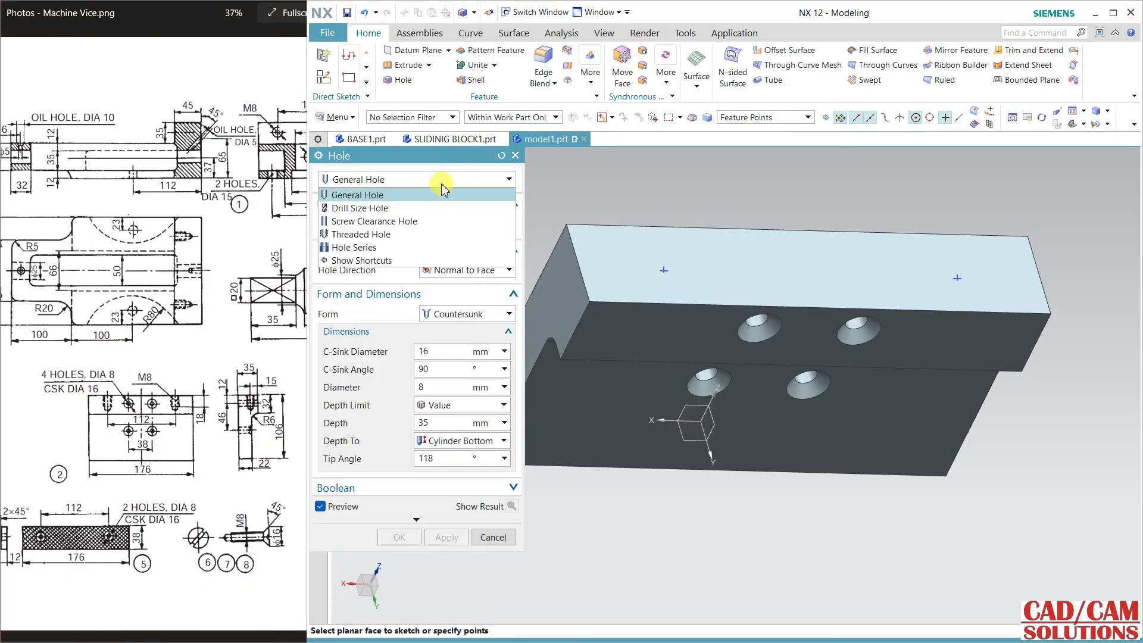
{"action": "left_click", "coordinate": [369, 235]}
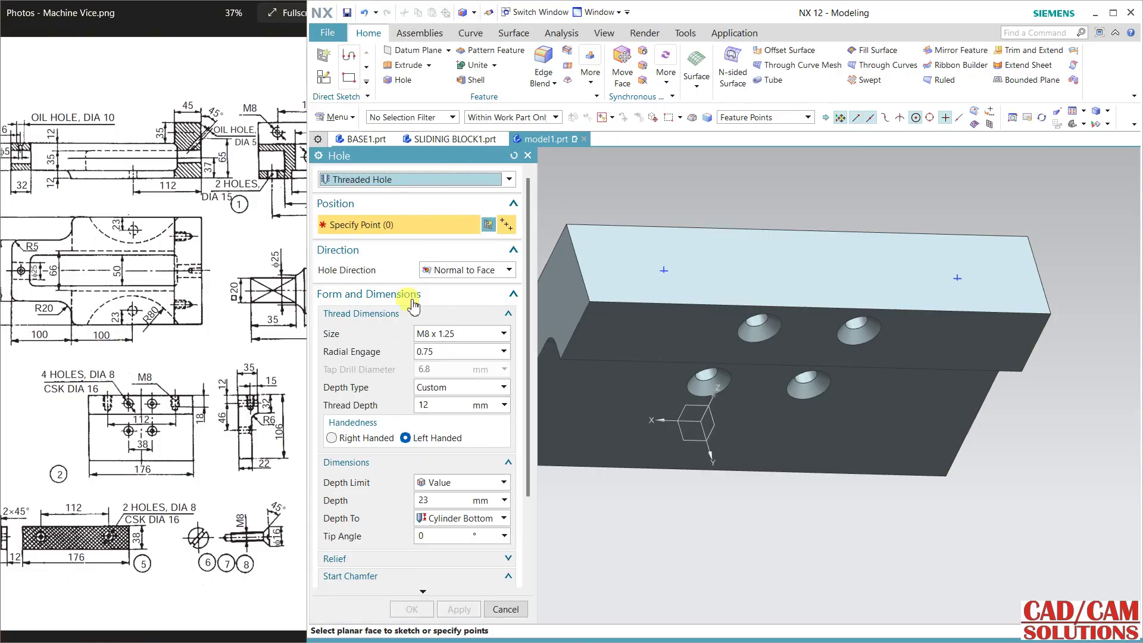
{"action": "double_click", "coordinate": [447, 406]}
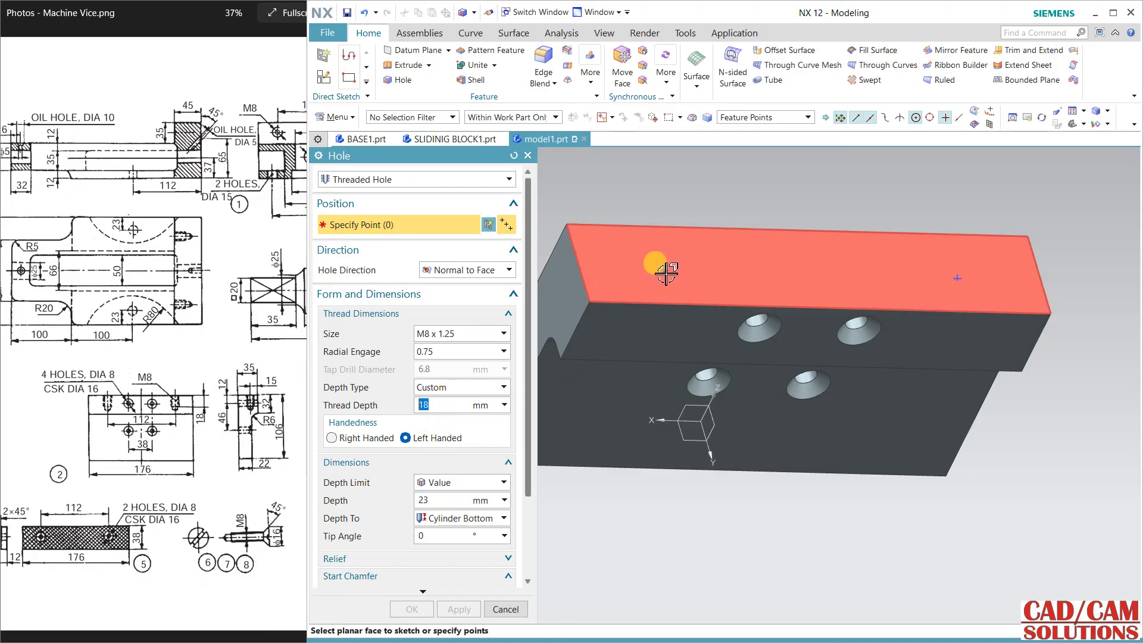
{"action": "left_click", "coordinate": [664, 270]}
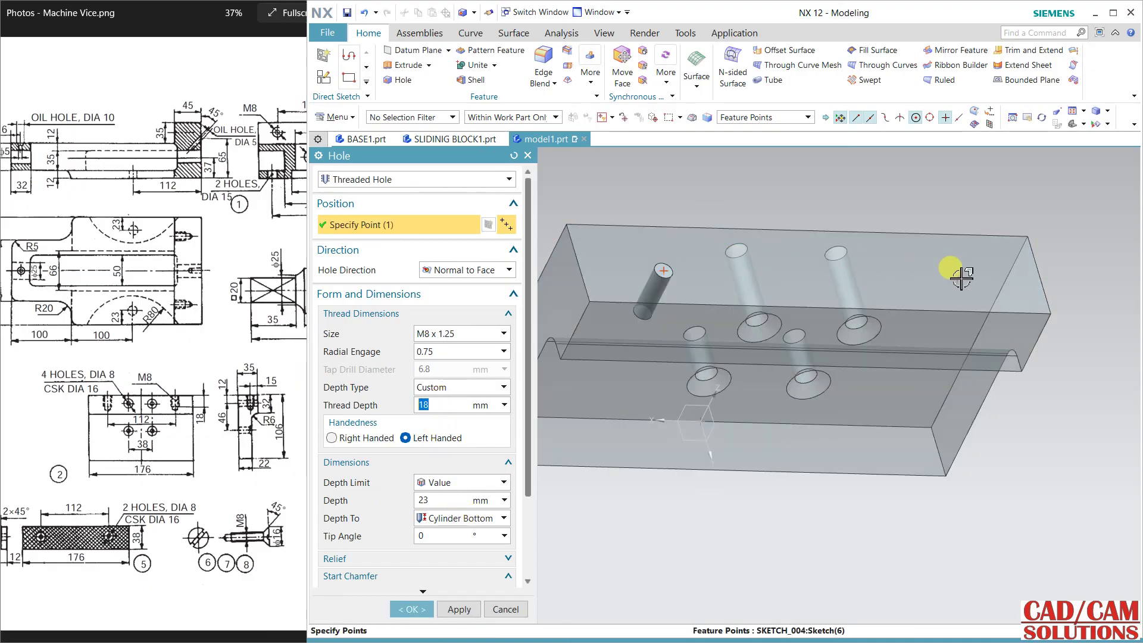
{"action": "left_click", "coordinate": [958, 278]}
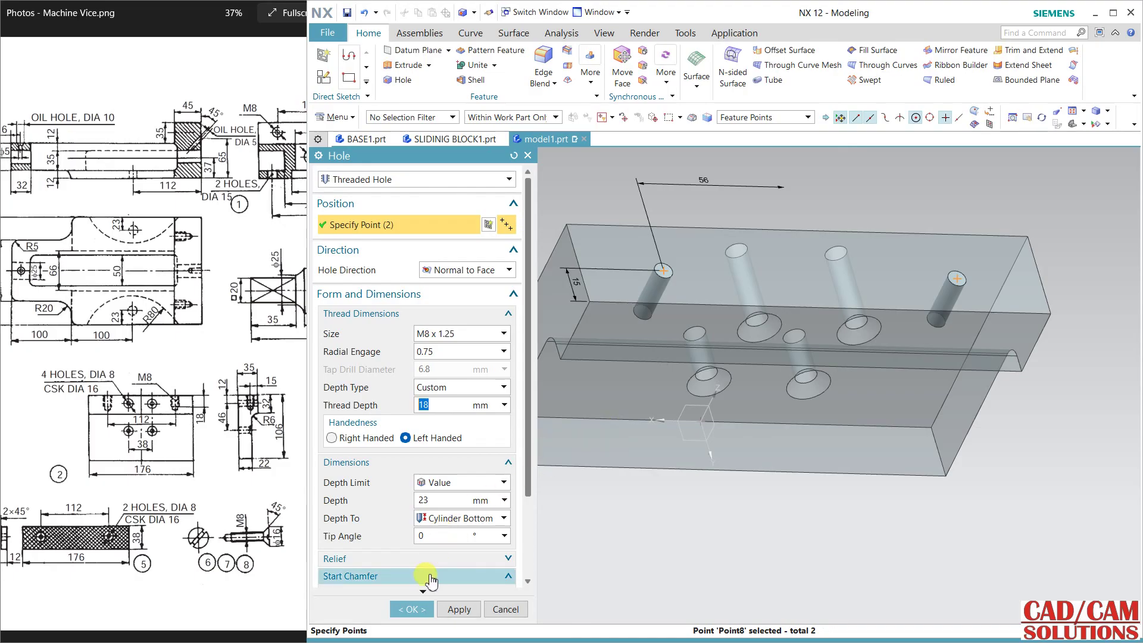
{"action": "left_click", "coordinate": [411, 609]}
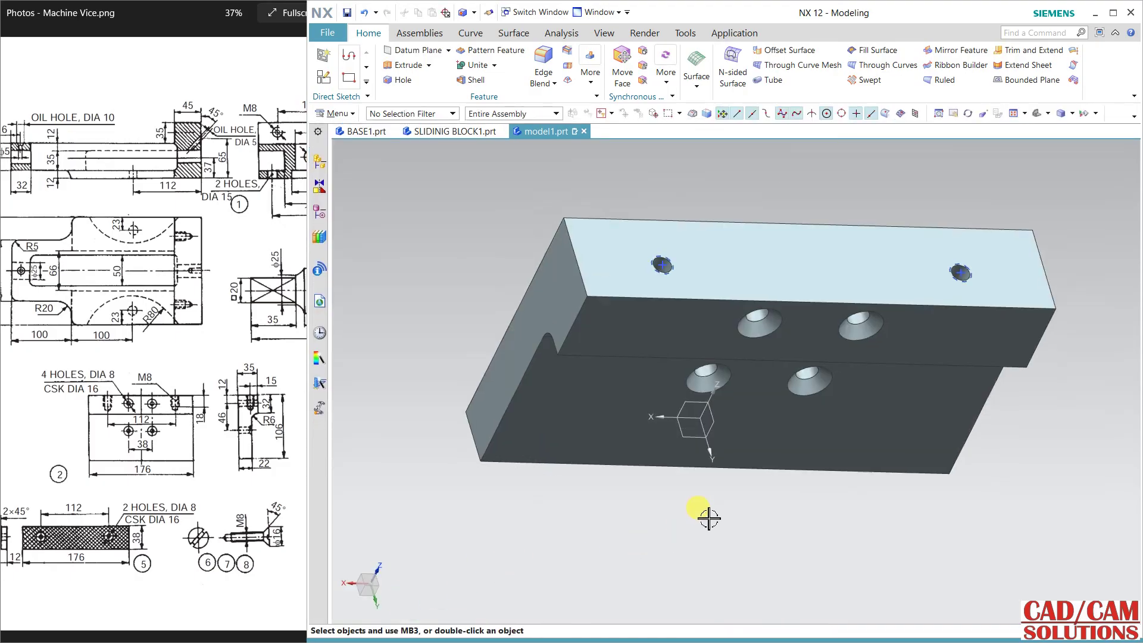
Select the movable jaw's solid body
{"action": "middle_click_drag", "start_coordinate": [704, 517], "coordinate": [550, 464]}
{"action": "left_click", "coordinate": [616, 368]}
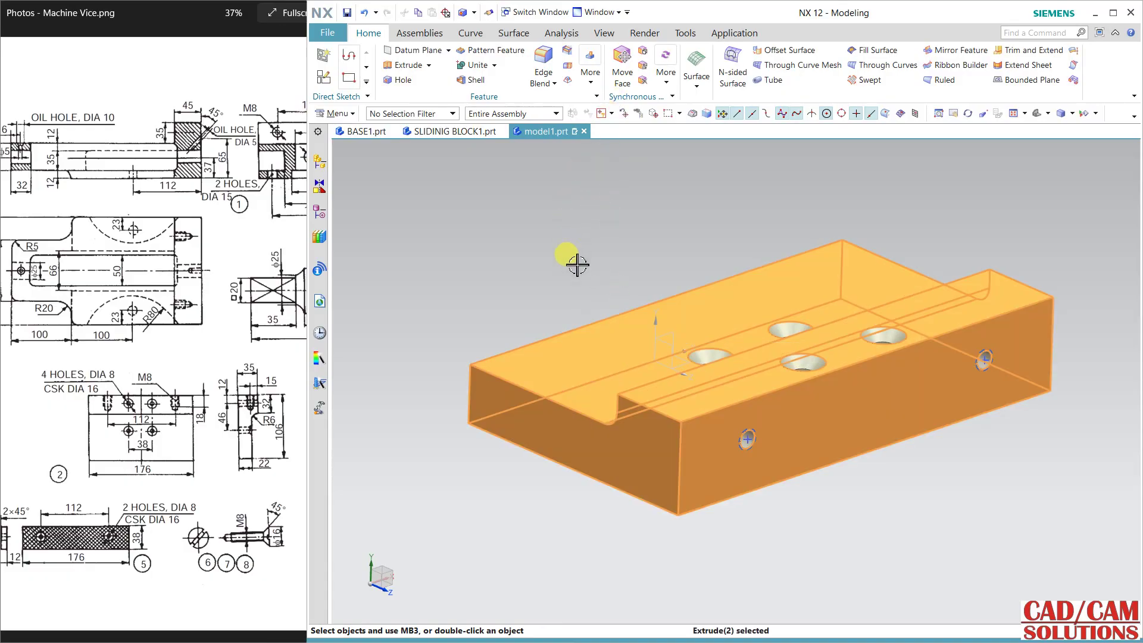